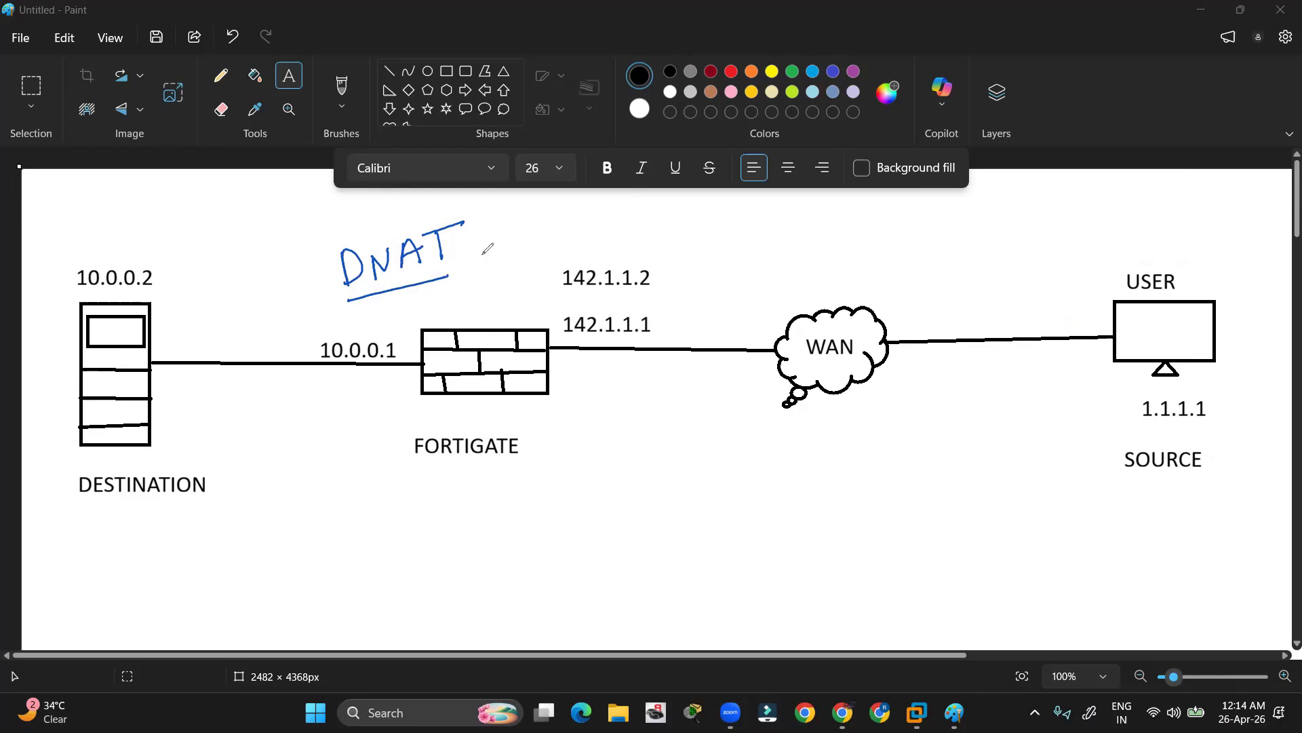
Write DNAT above the FortiGate and underline it
{"action": "left_click_drag", "start_coordinate": [478, 257], "coordinate": [477, 271]}
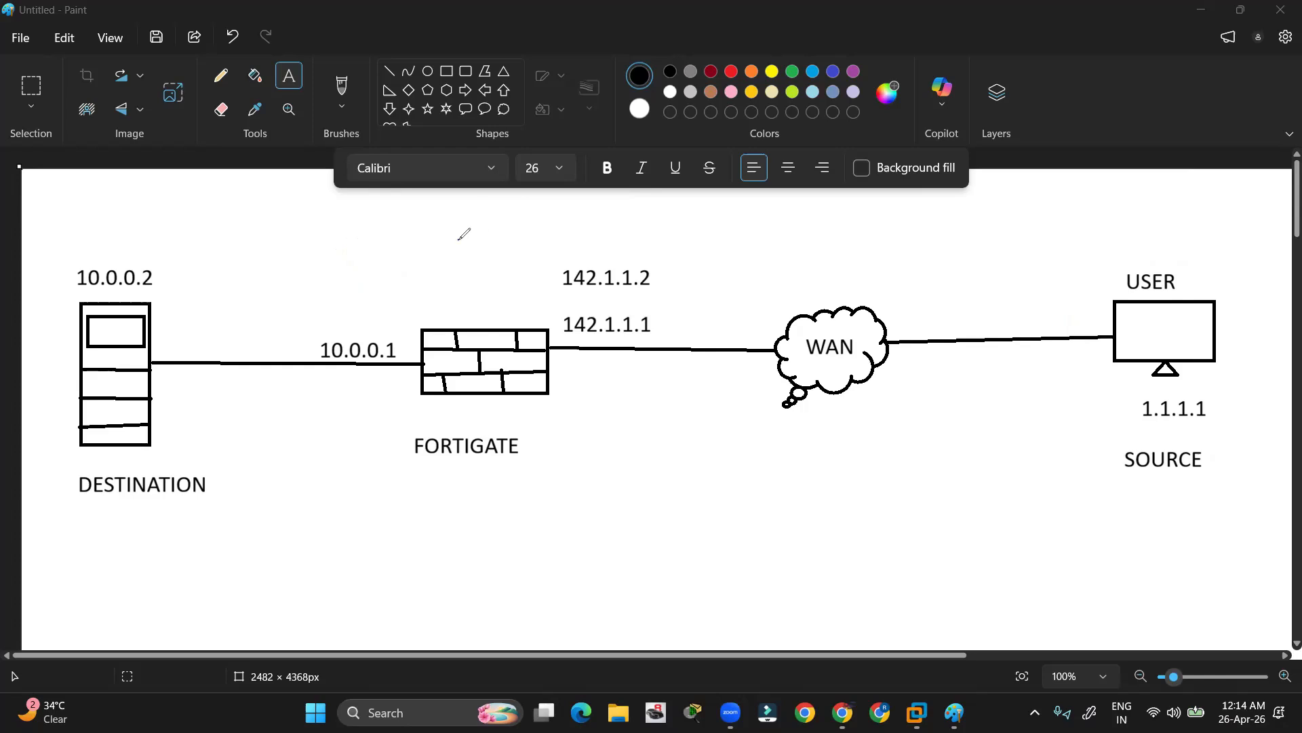
{"action": "mouse_move", "coordinate": [458, 239]}
{"action": "left_mouse_down"}
{"action": "mouse_move", "coordinate": [464, 267]}
{"action": "mouse_move", "coordinate": [506, 259]}
{"action": "mouse_move", "coordinate": [509, 235]}
{"action": "left_mouse_up"}
{"action": "mouse_move", "coordinate": [522, 257]}
{"action": "left_mouse_down"}
{"action": "mouse_move", "coordinate": [523, 234]}
{"action": "mouse_move", "coordinate": [543, 252]}
{"action": "mouse_move", "coordinate": [544, 241]}
{"action": "left_mouse_up"}
{"action": "mouse_move", "coordinate": [554, 224]}
{"action": "left_mouse_down"}
{"action": "mouse_move", "coordinate": [558, 253]}
{"action": "mouse_move", "coordinate": [567, 220]}
{"action": "left_mouse_up"}
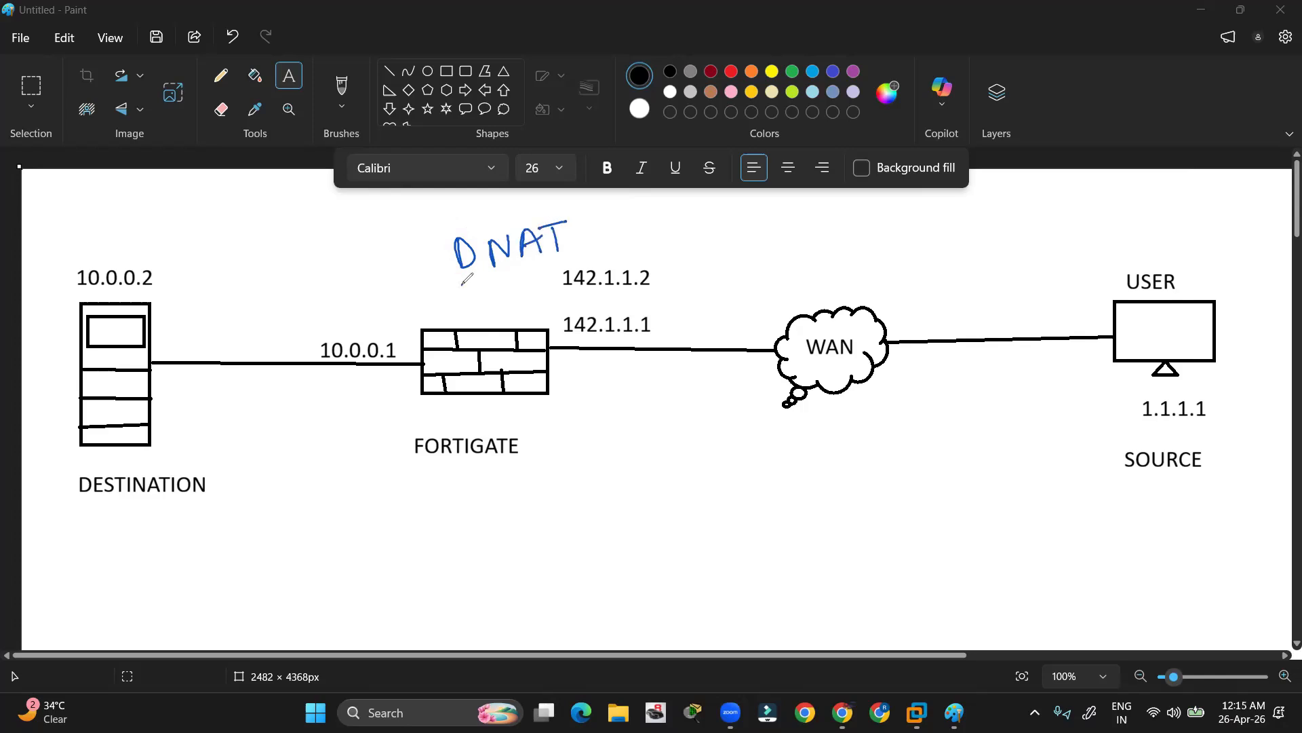
{"action": "left_click_drag", "start_coordinate": [462, 285], "coordinate": [541, 270]}
Loop the destination server and label it LAN, underlined
{"action": "mouse_move", "coordinate": [65, 400]}
{"action": "left_mouse_down"}
{"action": "mouse_move", "coordinate": [84, 257]}
{"action": "mouse_move", "coordinate": [210, 329]}
{"action": "mouse_move", "coordinate": [210, 485]}
{"action": "mouse_move", "coordinate": [72, 475]}
{"action": "mouse_move", "coordinate": [63, 392]}
{"action": "left_mouse_up"}
{"action": "mouse_move", "coordinate": [120, 203]}
{"action": "left_mouse_down"}
{"action": "mouse_move", "coordinate": [139, 232]}
{"action": "mouse_move", "coordinate": [158, 223]}
{"action": "left_mouse_up"}
{"action": "left_click_drag", "start_coordinate": [138, 220], "coordinate": [182, 204]}
{"action": "left_click_drag", "start_coordinate": [139, 242], "coordinate": [182, 237]}
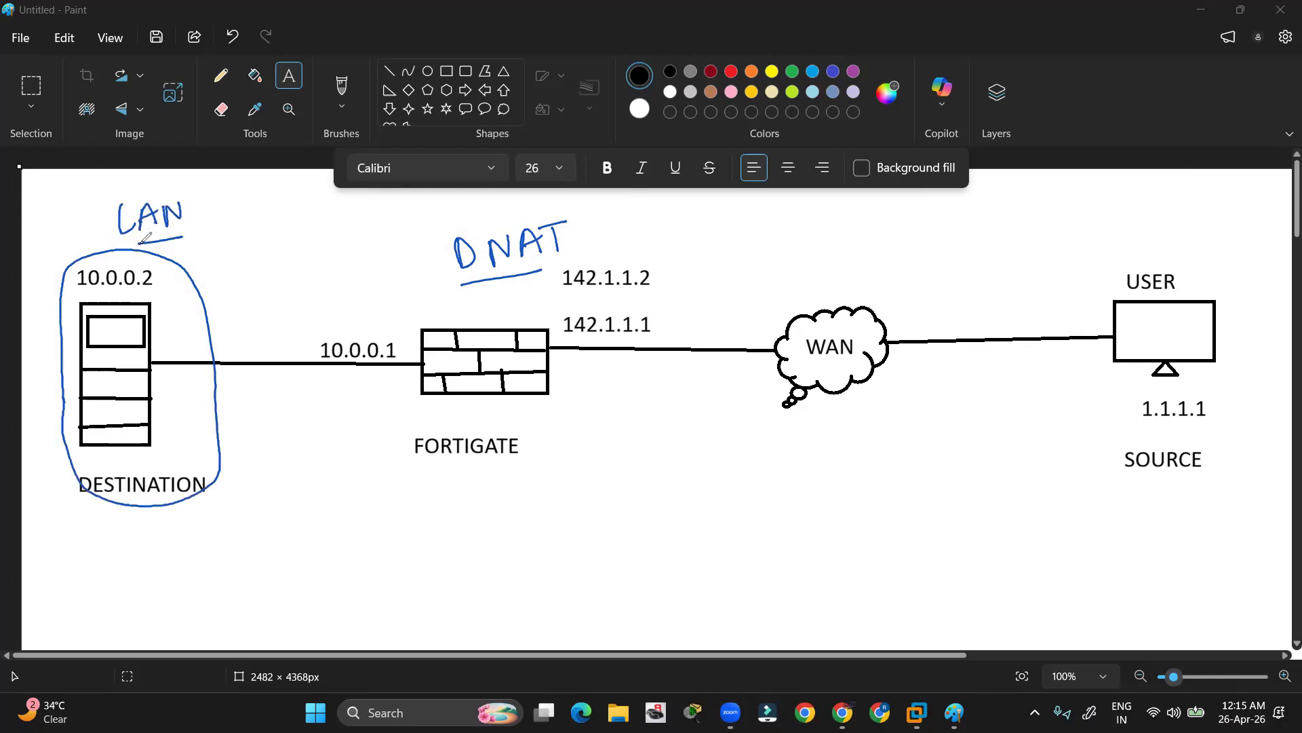
Circle the firewall with an arrow toward WAN, then clear the ink and loop the USER source
{"action": "left_click_drag", "start_coordinate": [545, 384], "coordinate": [688, 383]}
{"action": "mouse_move", "coordinate": [672, 376]}
{"action": "left_mouse_down"}
{"action": "mouse_move", "coordinate": [687, 382]}
{"action": "mouse_move", "coordinate": [661, 404]}
{"action": "left_mouse_up"}
{"action": "mouse_move", "coordinate": [475, 404]}
{"action": "left_mouse_down"}
{"action": "mouse_move", "coordinate": [409, 327]}
{"action": "mouse_move", "coordinate": [509, 403]}
{"action": "mouse_move", "coordinate": [421, 385]}
{"action": "left_mouse_up"}
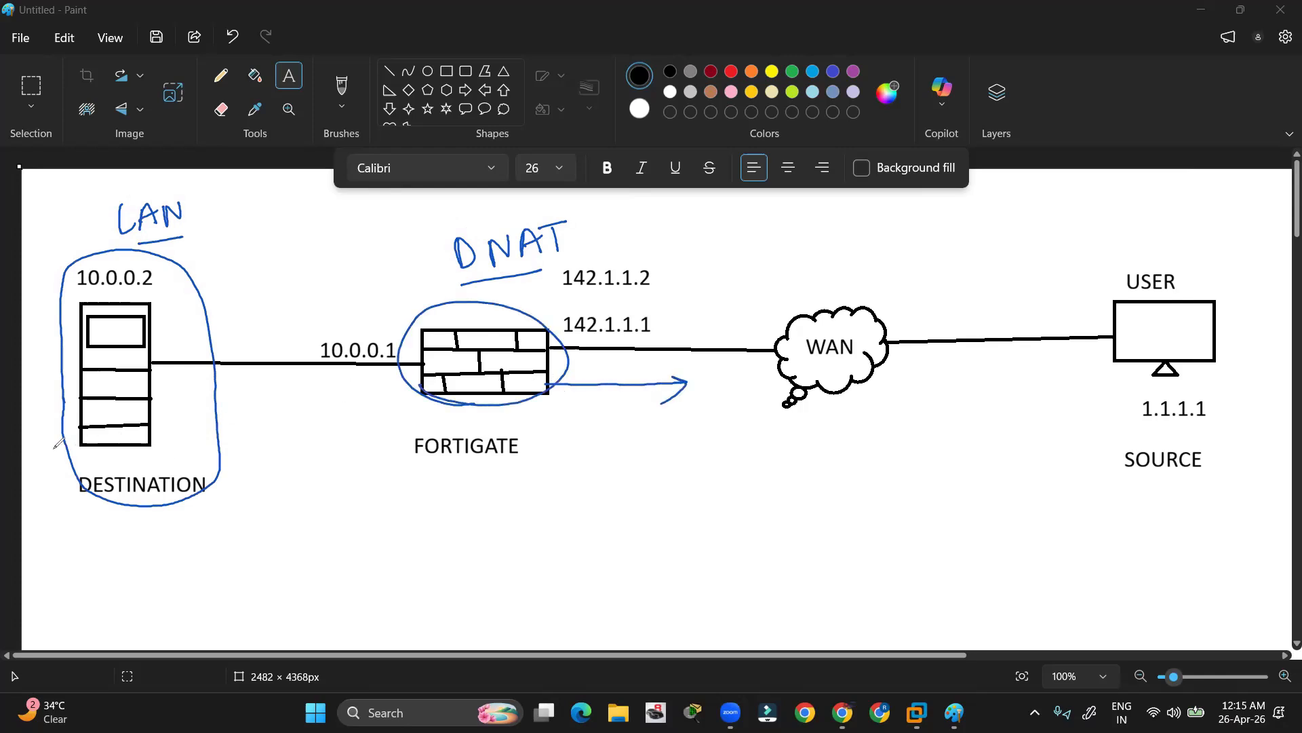
{"action": "key", "text": "e"}
{"action": "mouse_move", "coordinate": [1078, 371]}
{"action": "left_mouse_down"}
{"action": "mouse_move", "coordinate": [1077, 266]}
{"action": "mouse_move", "coordinate": [1236, 293]}
{"action": "mouse_move", "coordinate": [1201, 485]}
{"action": "mouse_move", "coordinate": [1094, 472]}
{"action": "mouse_move", "coordinate": [1078, 363]}
{"action": "left_mouse_up"}
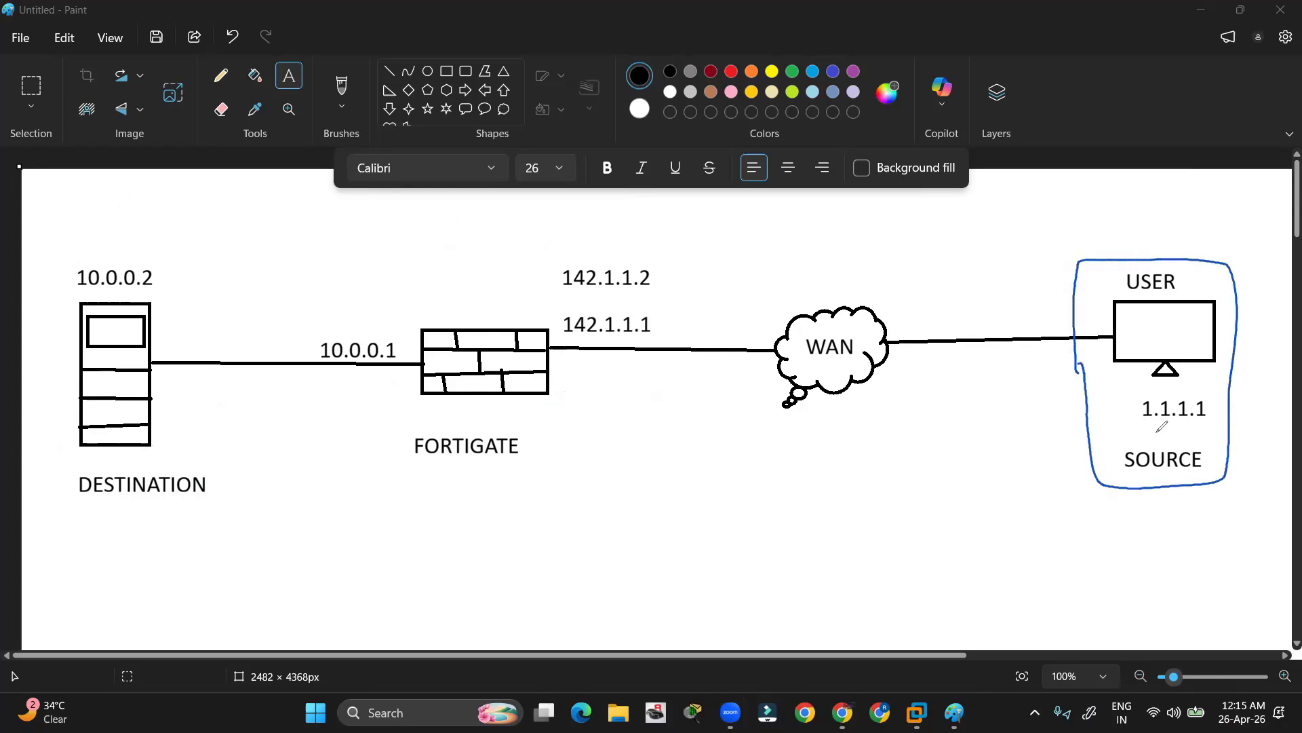
{"action": "left_click_drag", "start_coordinate": [1130, 430], "coordinate": [1156, 430]}
{"action": "mouse_move", "coordinate": [1072, 289]}
{"action": "left_mouse_down"}
{"action": "mouse_move", "coordinate": [673, 213]}
{"action": "mouse_move", "coordinate": [296, 261]}
{"action": "mouse_move", "coordinate": [168, 308]}
{"action": "mouse_move", "coordinate": [183, 316]}
{"action": "left_mouse_up"}
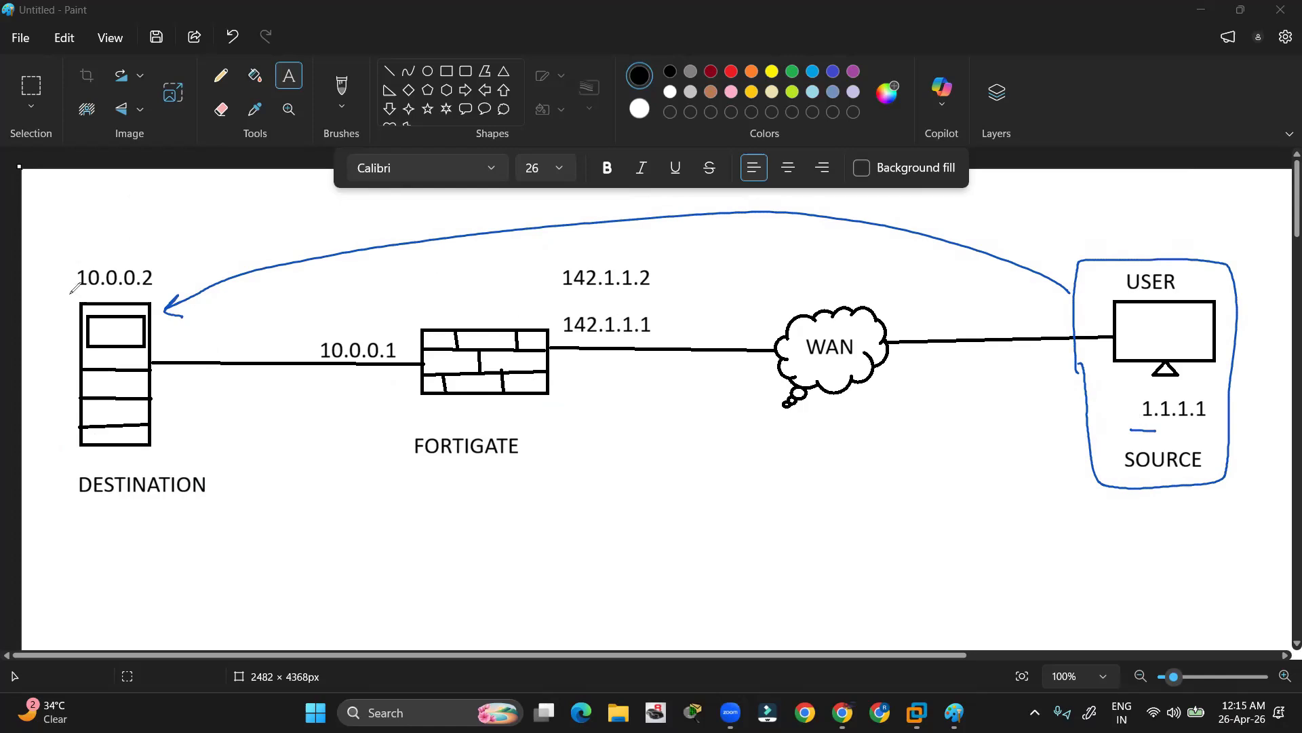
{"action": "mouse_move", "coordinate": [66, 299]}
{"action": "left_mouse_down"}
{"action": "mouse_move", "coordinate": [81, 253]}
{"action": "mouse_move", "coordinate": [173, 298]}
{"action": "mouse_move", "coordinate": [56, 298]}
{"action": "mouse_move", "coordinate": [66, 303]}
{"action": "left_mouse_up"}
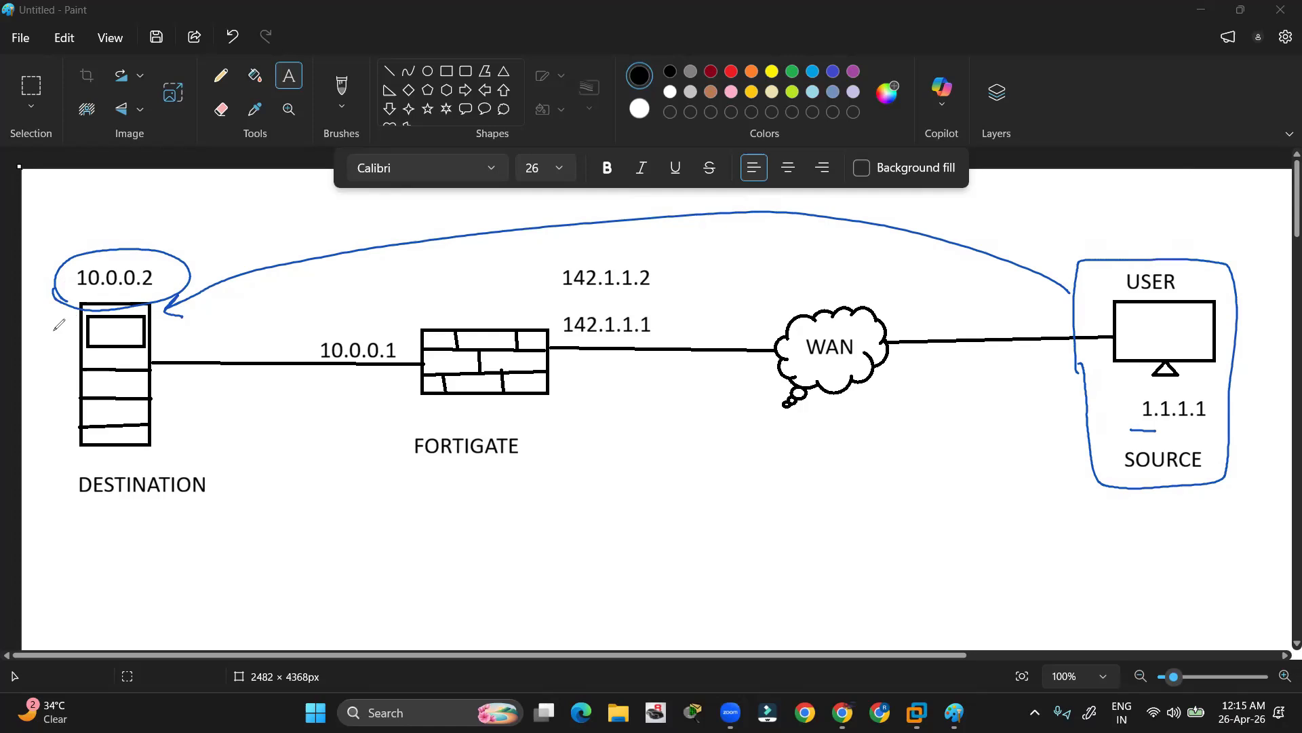
{"action": "mouse_move", "coordinate": [135, 296]}
{"action": "left_mouse_down"}
{"action": "mouse_move", "coordinate": [129, 239]}
{"action": "mouse_move", "coordinate": [136, 298]}
{"action": "mouse_move", "coordinate": [102, 299]}
{"action": "left_mouse_up"}
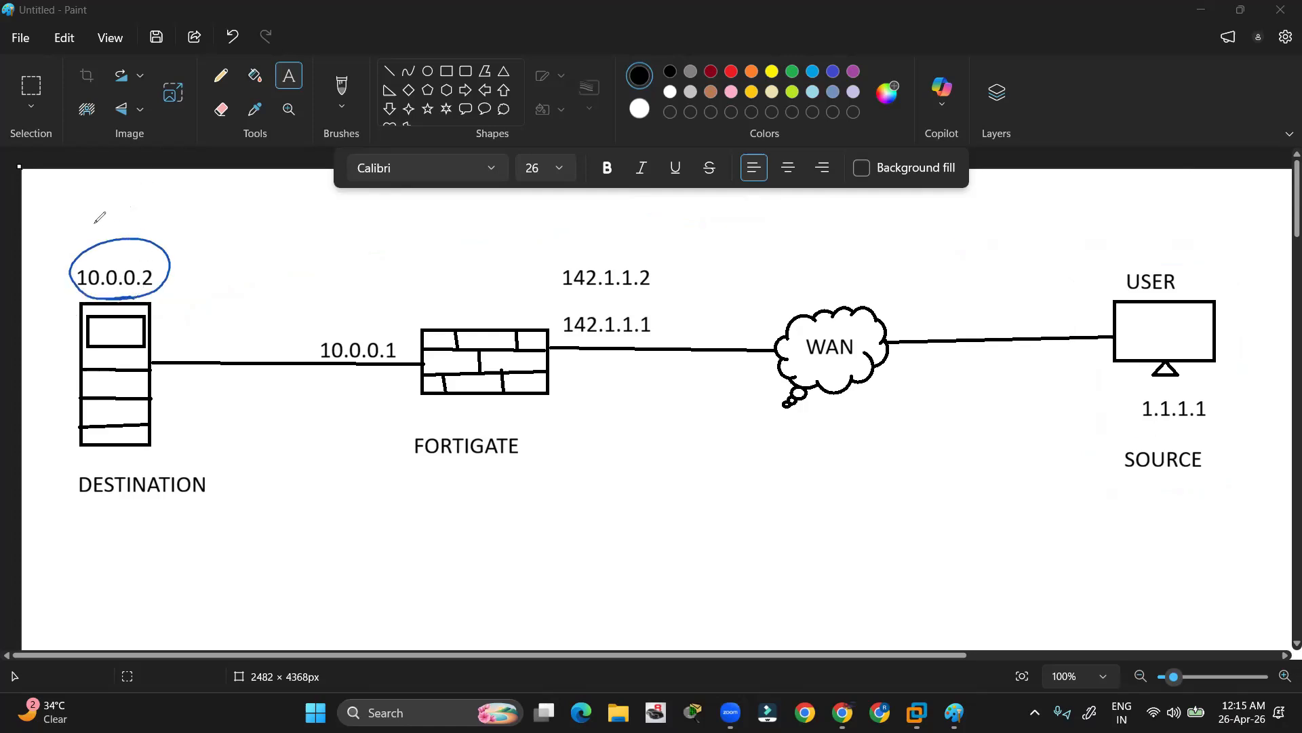
{"action": "left_click_drag", "start_coordinate": [89, 213], "coordinate": [178, 201]}
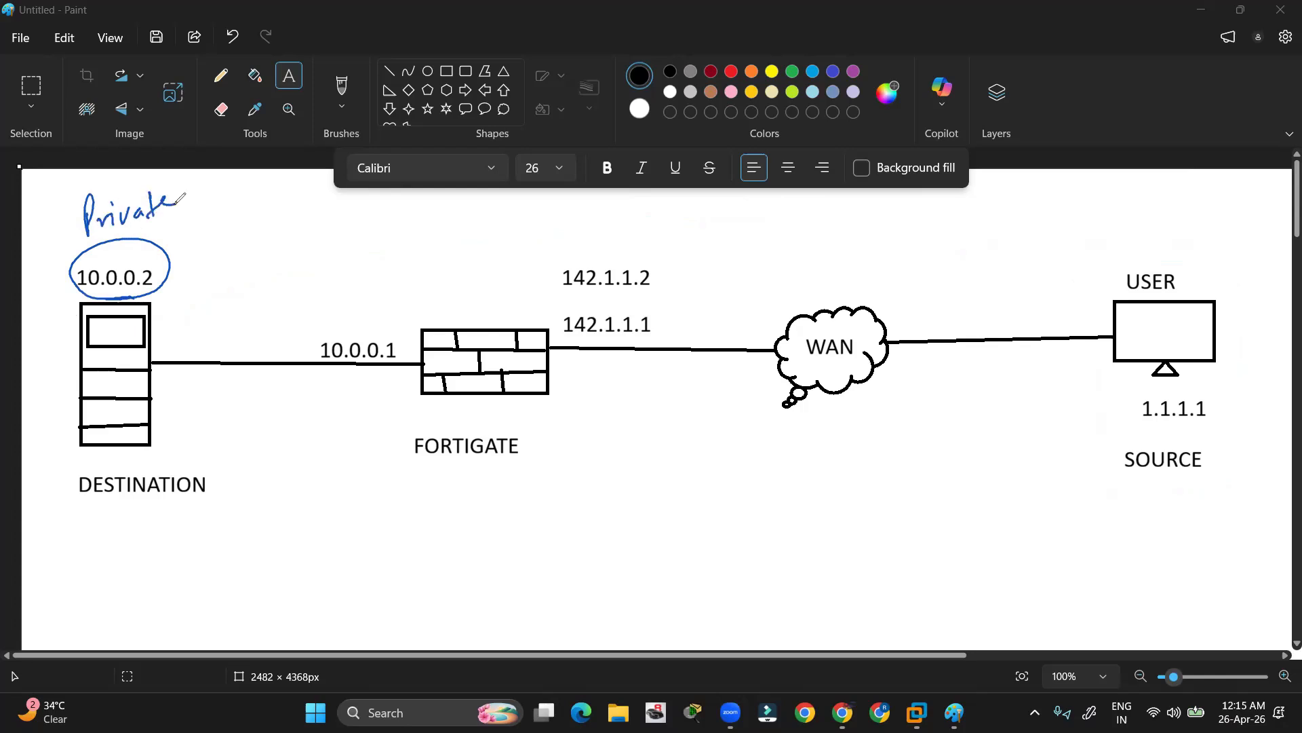
{"action": "left_click_drag", "start_coordinate": [92, 239], "coordinate": [170, 221]}
{"action": "left_click_drag", "start_coordinate": [172, 269], "coordinate": [190, 262]}
{"action": "mouse_move", "coordinate": [632, 302]}
{"action": "left_mouse_down"}
{"action": "mouse_move", "coordinate": [550, 300]}
{"action": "mouse_move", "coordinate": [641, 242]}
{"action": "mouse_move", "coordinate": [636, 301]}
{"action": "mouse_move", "coordinate": [617, 303]}
{"action": "left_mouse_up"}
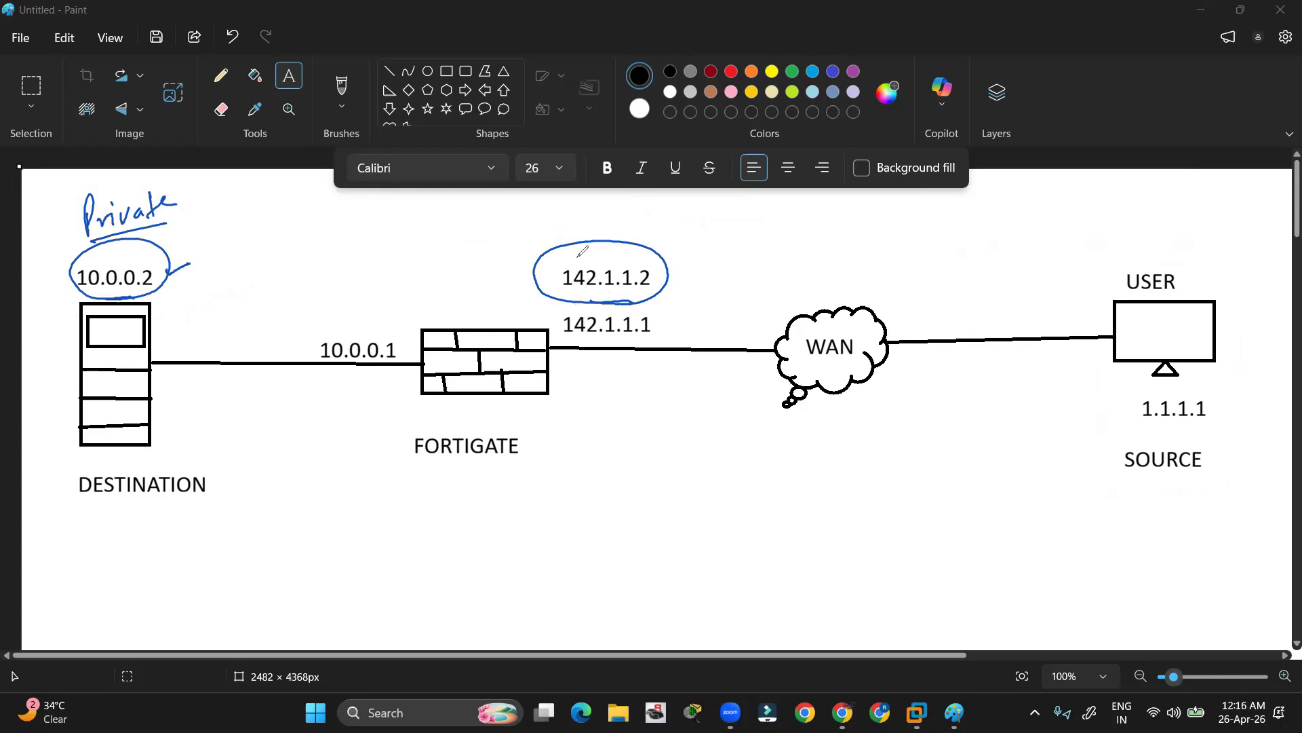
{"action": "left_click_drag", "start_coordinate": [600, 253], "coordinate": [640, 235]}
{"action": "left_click_drag", "start_coordinate": [168, 266], "coordinate": [195, 259]}
{"action": "left_click", "coordinate": [76, 443]}
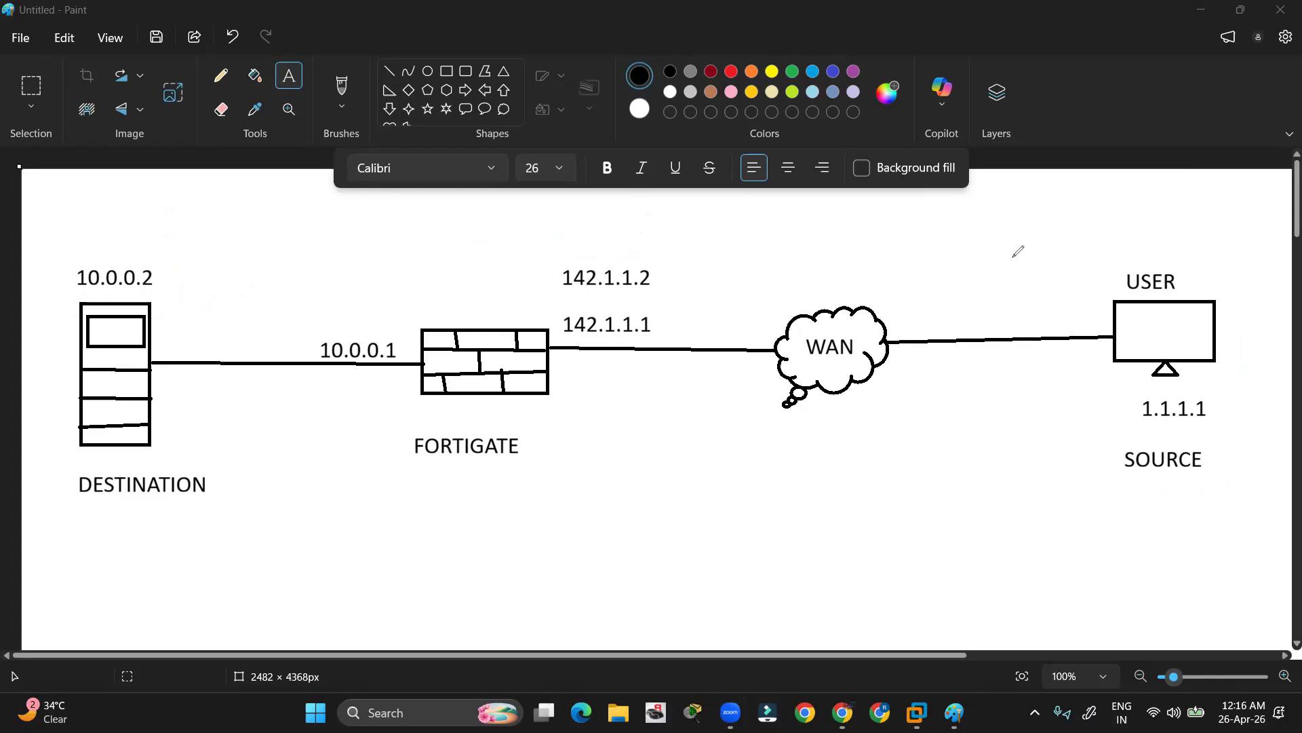
Draw an arrow from USER to 142.1.1.2 and write the source S:1.1.1.1
{"action": "mouse_move", "coordinate": [1107, 266]}
{"action": "left_mouse_down"}
{"action": "mouse_move", "coordinate": [808, 249]}
{"action": "mouse_move", "coordinate": [661, 278]}
{"action": "left_mouse_up"}
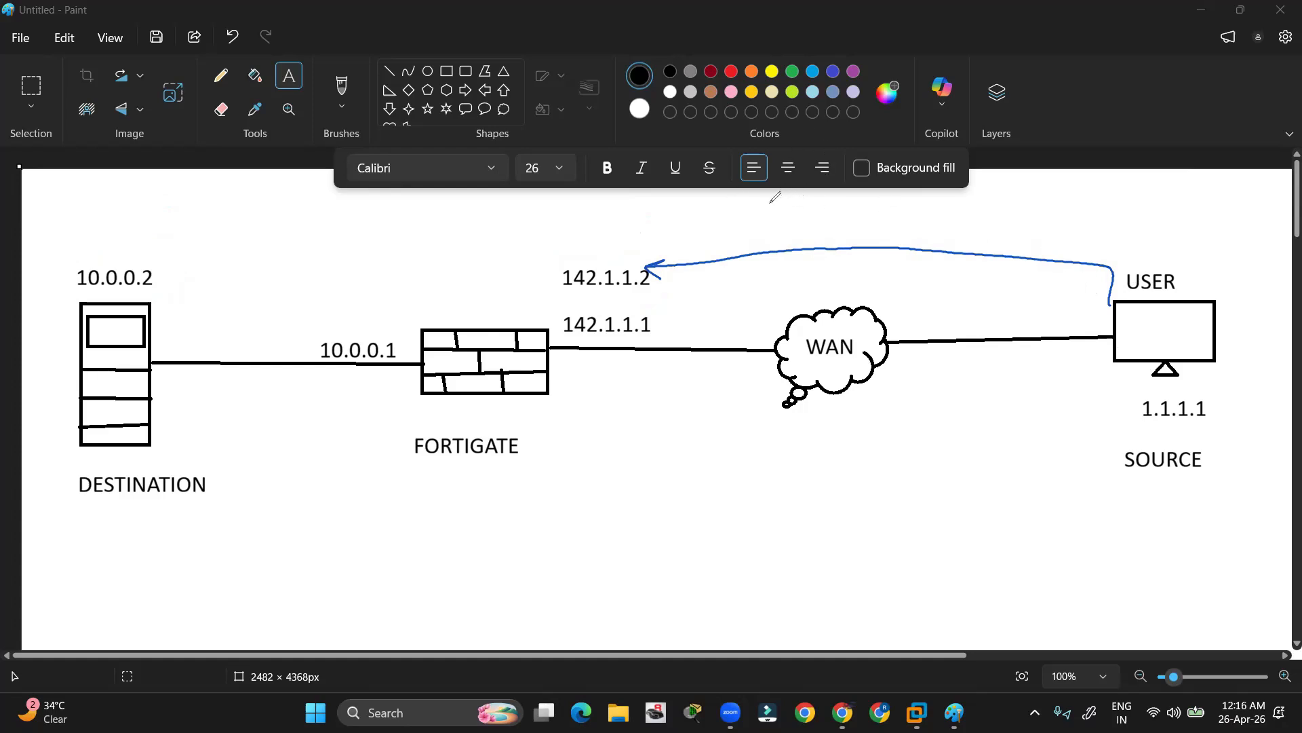
{"action": "mouse_move", "coordinate": [713, 210]}
{"action": "left_mouse_down"}
{"action": "mouse_move", "coordinate": [697, 231]}
{"action": "mouse_move", "coordinate": [923, 215]}
{"action": "mouse_move", "coordinate": [1009, 228]}
{"action": "left_mouse_up"}
{"action": "left_click", "coordinate": [728, 215]}
{"action": "left_click", "coordinate": [729, 226]}
{"action": "left_click", "coordinate": [754, 218]}
{"action": "left_click", "coordinate": [771, 217]}
{"action": "left_click", "coordinate": [791, 217]}
Complete the packet label with the destination D:142.1.1.2
{"action": "left_click", "coordinate": [884, 205]}
{"action": "left_click", "coordinate": [884, 219]}
{"action": "left_click", "coordinate": [954, 218]}
{"action": "left_click", "coordinate": [971, 217]}
{"action": "left_click", "coordinate": [988, 217]}
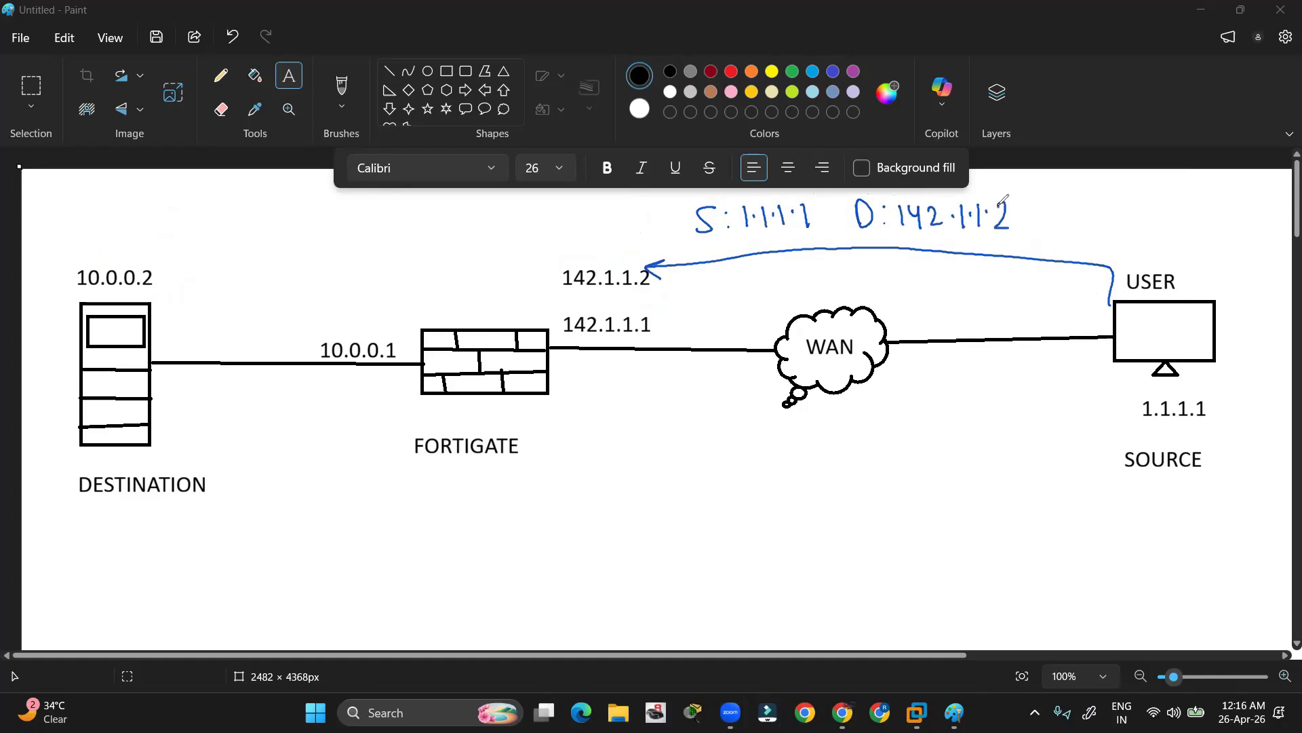
Circle 142.1.1.2 and draw an arrow on to 10.0.0.2, undoing stray strokes
{"action": "left_click_drag", "start_coordinate": [563, 294], "coordinate": [587, 295]}
{"action": "mouse_move", "coordinate": [509, 284]}
{"action": "left_mouse_down"}
{"action": "mouse_move", "coordinate": [443, 281]}
{"action": "mouse_move", "coordinate": [409, 302]}
{"action": "left_mouse_up"}
{"action": "key", "text": "ctrl+z"}
{"action": "mouse_move", "coordinate": [568, 261]}
{"action": "left_mouse_down"}
{"action": "mouse_move", "coordinate": [641, 298]}
{"action": "mouse_move", "coordinate": [549, 279]}
{"action": "mouse_move", "coordinate": [557, 265]}
{"action": "left_mouse_up"}
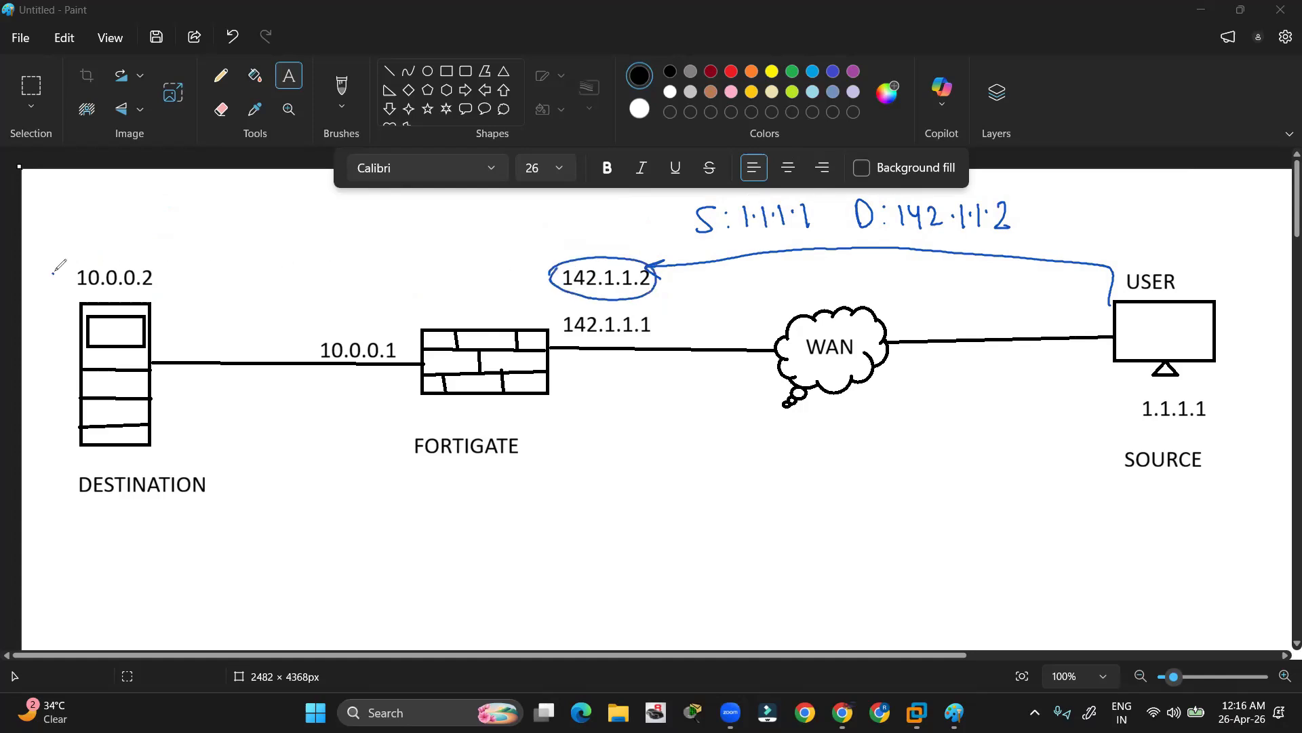
{"action": "mouse_move", "coordinate": [53, 273]}
{"action": "left_mouse_down"}
{"action": "mouse_move", "coordinate": [162, 283]}
{"action": "mouse_move", "coordinate": [59, 274]}
{"action": "mouse_move", "coordinate": [55, 262]}
{"action": "left_mouse_up"}
{"action": "key", "text": "ctrl+z"}
{"action": "key", "text": "ctrl+z"}
{"action": "key", "text": "ctrl+y"}
{"action": "mouse_move", "coordinate": [562, 248]}
{"action": "left_mouse_down"}
{"action": "mouse_move", "coordinate": [234, 253]}
{"action": "mouse_move", "coordinate": [163, 261]}
{"action": "mouse_move", "coordinate": [167, 272]}
{"action": "left_mouse_up"}
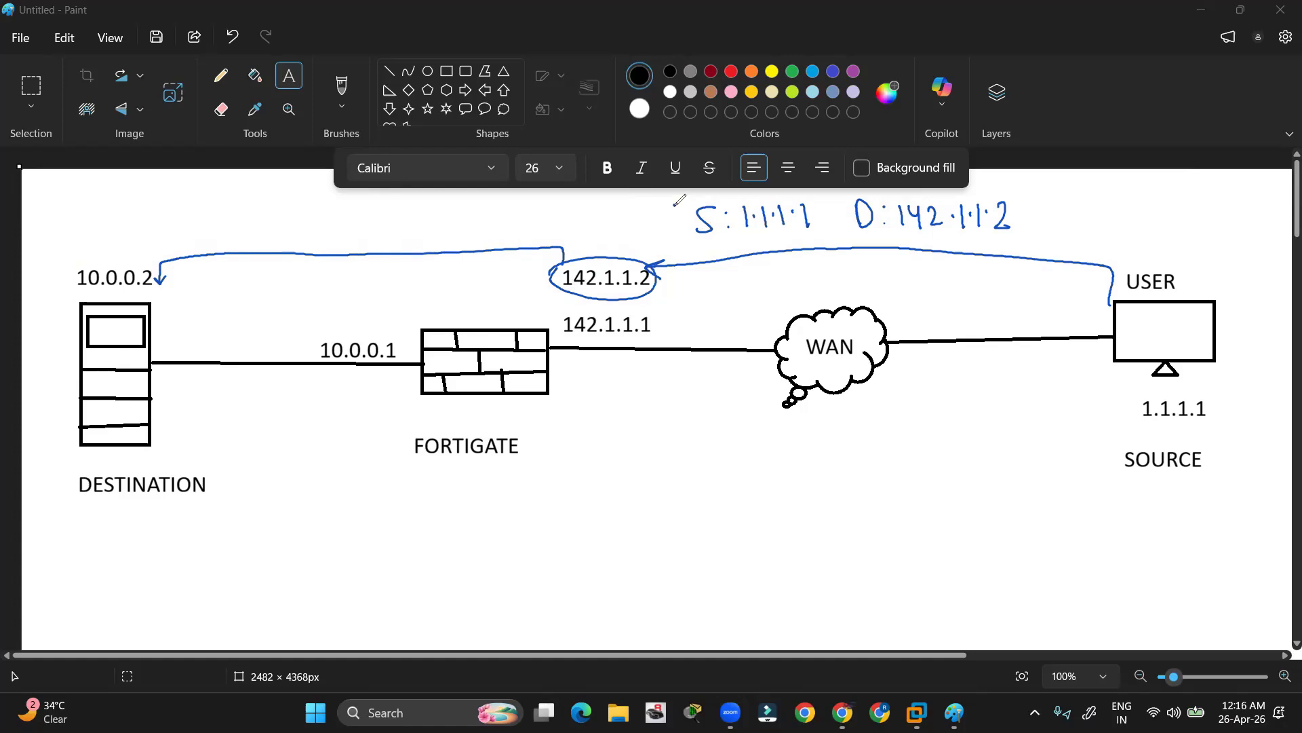
{"action": "mouse_move", "coordinate": [671, 239]}
{"action": "left_mouse_down"}
{"action": "mouse_move", "coordinate": [678, 193]}
{"action": "mouse_move", "coordinate": [1003, 189]}
{"action": "mouse_move", "coordinate": [991, 252]}
{"action": "mouse_move", "coordinate": [745, 255]}
{"action": "mouse_move", "coordinate": [673, 227]}
{"action": "left_mouse_up"}
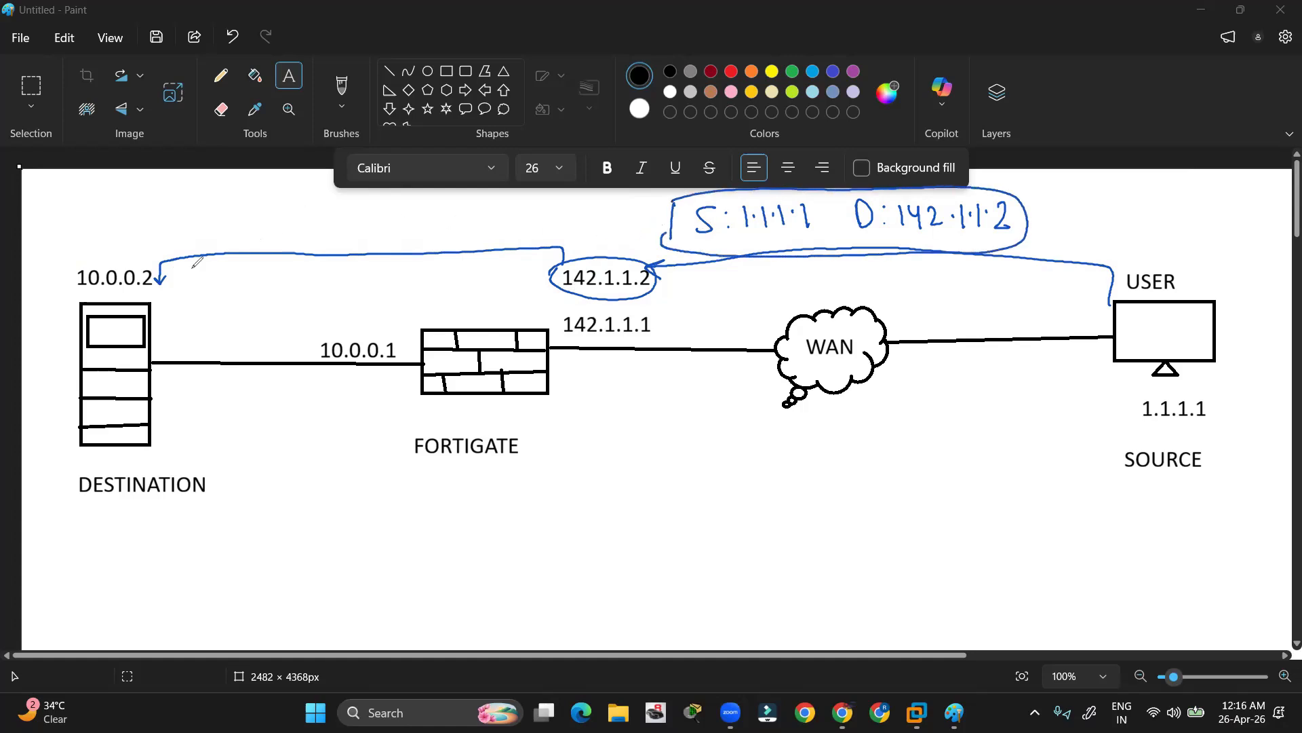
Write S:1.1.1.1 D:10.0.0.2 above the forwarding arrow
{"action": "mouse_move", "coordinate": [231, 213]}
{"action": "left_mouse_down"}
{"action": "mouse_move", "coordinate": [209, 217]}
{"action": "mouse_move", "coordinate": [208, 243]}
{"action": "mouse_move", "coordinate": [384, 244]}
{"action": "left_mouse_up"}
{"action": "left_click", "coordinate": [238, 221]}
{"action": "left_click", "coordinate": [237, 239]}
{"action": "left_click", "coordinate": [263, 226]}
{"action": "left_click", "coordinate": [282, 227]}
{"action": "left_click", "coordinate": [299, 227]}
{"action": "left_click", "coordinate": [364, 223]}
{"action": "left_click", "coordinate": [365, 239]}
{"action": "mouse_move", "coordinate": [404, 223]}
{"action": "left_mouse_down"}
{"action": "mouse_move", "coordinate": [396, 239]}
{"action": "mouse_move", "coordinate": [441, 214]}
{"action": "left_mouse_up"}
{"action": "left_click", "coordinate": [434, 228]}
{"action": "left_click", "coordinate": [452, 230]}
{"action": "mouse_move", "coordinate": [459, 219]}
{"action": "left_mouse_down"}
{"action": "mouse_move", "coordinate": [467, 239]}
{"action": "mouse_move", "coordinate": [487, 237]}
{"action": "left_mouse_up"}
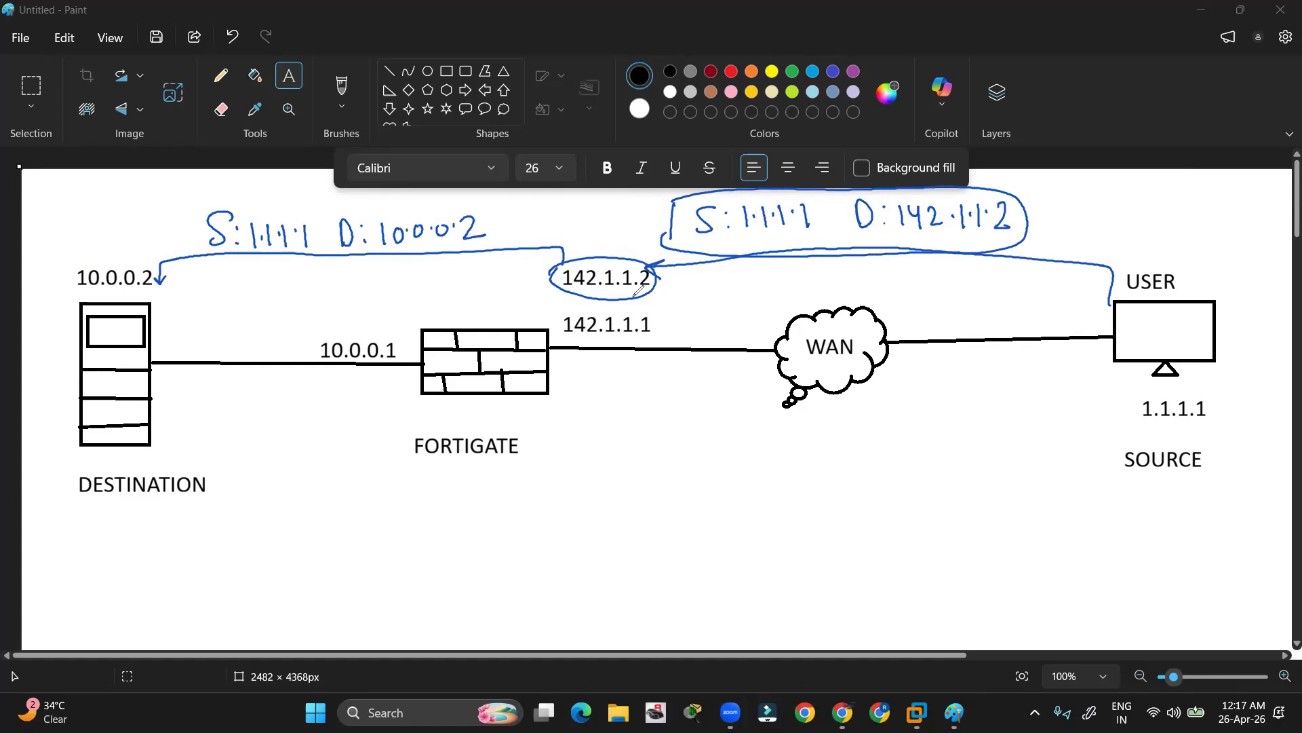
Underline 142.1.1.2 and circle the 10.0.0.2 address
{"action": "left_click_drag", "start_coordinate": [609, 299], "coordinate": [600, 307]}
{"action": "left_click_drag", "start_coordinate": [602, 305], "coordinate": [600, 305]}
{"action": "mouse_move", "coordinate": [68, 281]}
{"action": "left_mouse_down"}
{"action": "mouse_move", "coordinate": [76, 256]}
{"action": "mouse_move", "coordinate": [171, 271]}
{"action": "mouse_move", "coordinate": [57, 297]}
{"action": "left_mouse_up"}
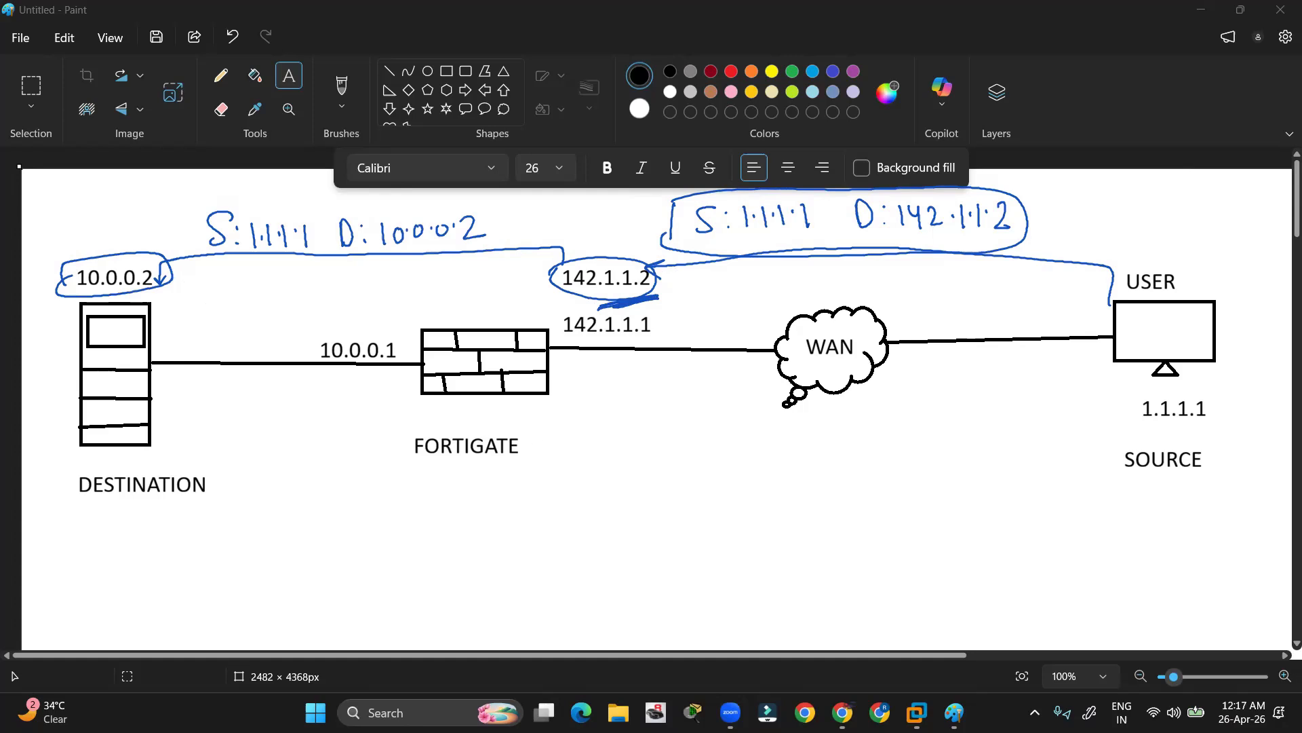
Write Header below the FortiGate with a branching arrow to 142.1.1.2 and 10.0.0.2
{"action": "mouse_move", "coordinate": [596, 463]}
{"action": "left_mouse_down"}
{"action": "mouse_move", "coordinate": [614, 481]}
{"action": "mouse_move", "coordinate": [662, 463]}
{"action": "mouse_move", "coordinate": [674, 432]}
{"action": "mouse_move", "coordinate": [701, 453]}
{"action": "mouse_move", "coordinate": [713, 440]}
{"action": "left_mouse_up"}
{"action": "mouse_move", "coordinate": [605, 504]}
{"action": "left_mouse_down"}
{"action": "mouse_move", "coordinate": [789, 431]}
{"action": "mouse_move", "coordinate": [808, 473]}
{"action": "left_mouse_up"}
{"action": "mouse_move", "coordinate": [807, 415]}
{"action": "left_mouse_down"}
{"action": "mouse_move", "coordinate": [810, 432]}
{"action": "mouse_move", "coordinate": [853, 432]}
{"action": "mouse_move", "coordinate": [940, 411]}
{"action": "left_mouse_up"}
{"action": "left_click", "coordinate": [858, 422]}
{"action": "left_click", "coordinate": [888, 422]}
{"action": "left_click", "coordinate": [907, 419]}
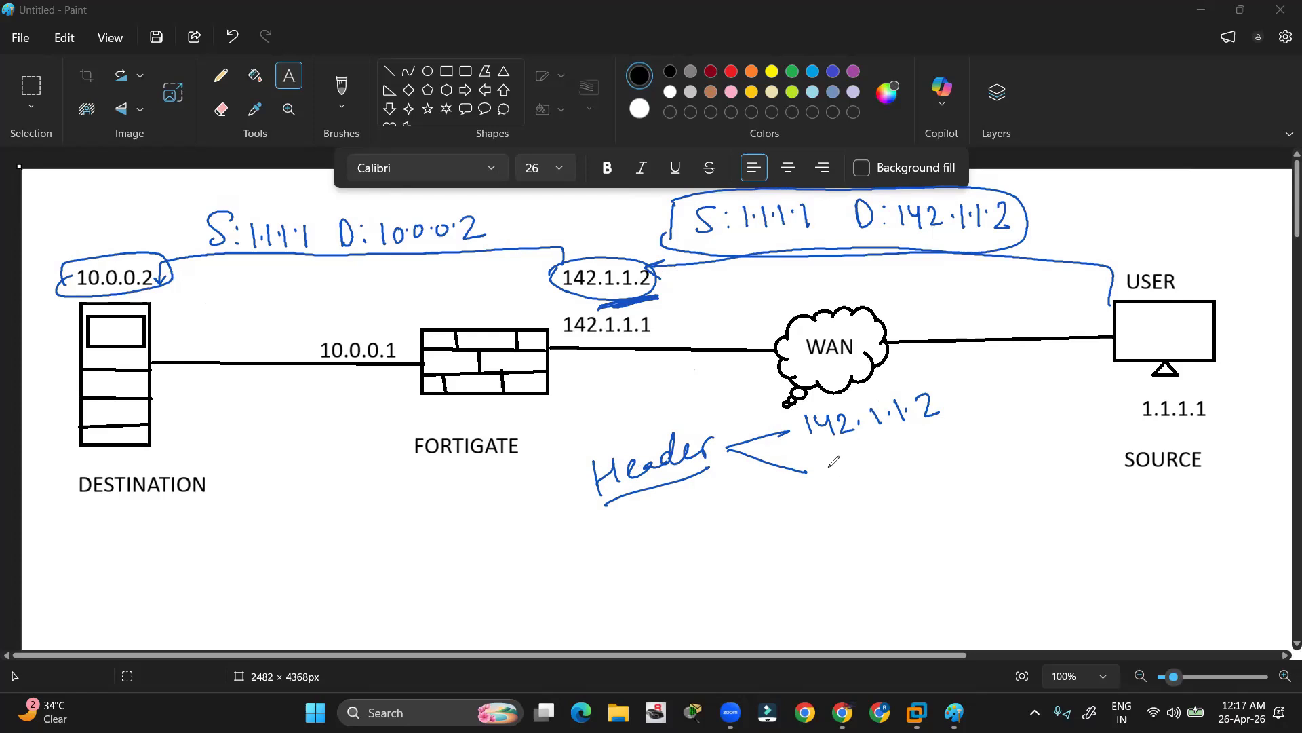
{"action": "mouse_move", "coordinate": [830, 457]}
{"action": "left_mouse_down"}
{"action": "mouse_move", "coordinate": [833, 481]}
{"action": "mouse_move", "coordinate": [874, 453]}
{"action": "mouse_move", "coordinate": [948, 463]}
{"action": "left_mouse_up"}
{"action": "left_click", "coordinate": [857, 457]}
{"action": "left_click", "coordinate": [883, 453]}
{"action": "left_click", "coordinate": [911, 447]}
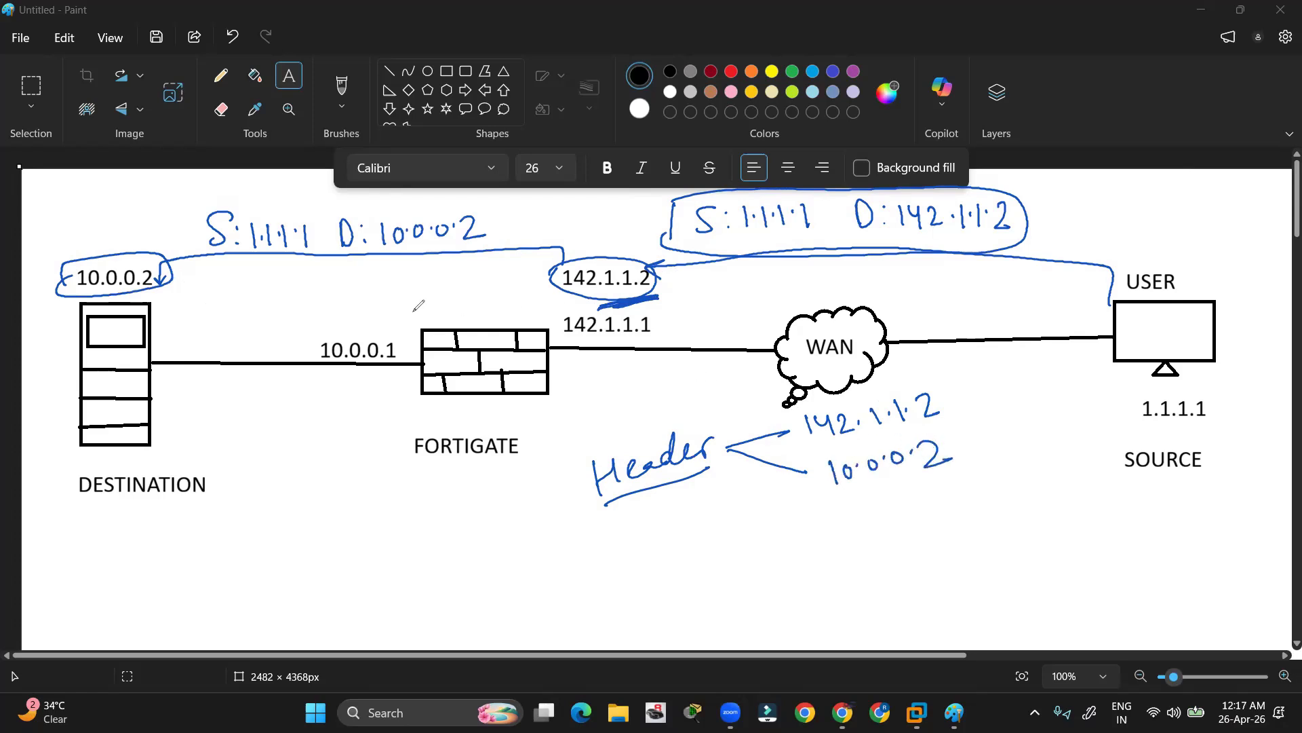
Add a curved DNAT arrow from 142.1.1.2 to 10.0.0.2 and tick 142.1.1.2, undoing a firewall circle
{"action": "mouse_move", "coordinate": [410, 316]}
{"action": "left_mouse_down"}
{"action": "mouse_move", "coordinate": [511, 296]}
{"action": "mouse_move", "coordinate": [427, 375]}
{"action": "mouse_move", "coordinate": [458, 313]}
{"action": "left_mouse_up"}
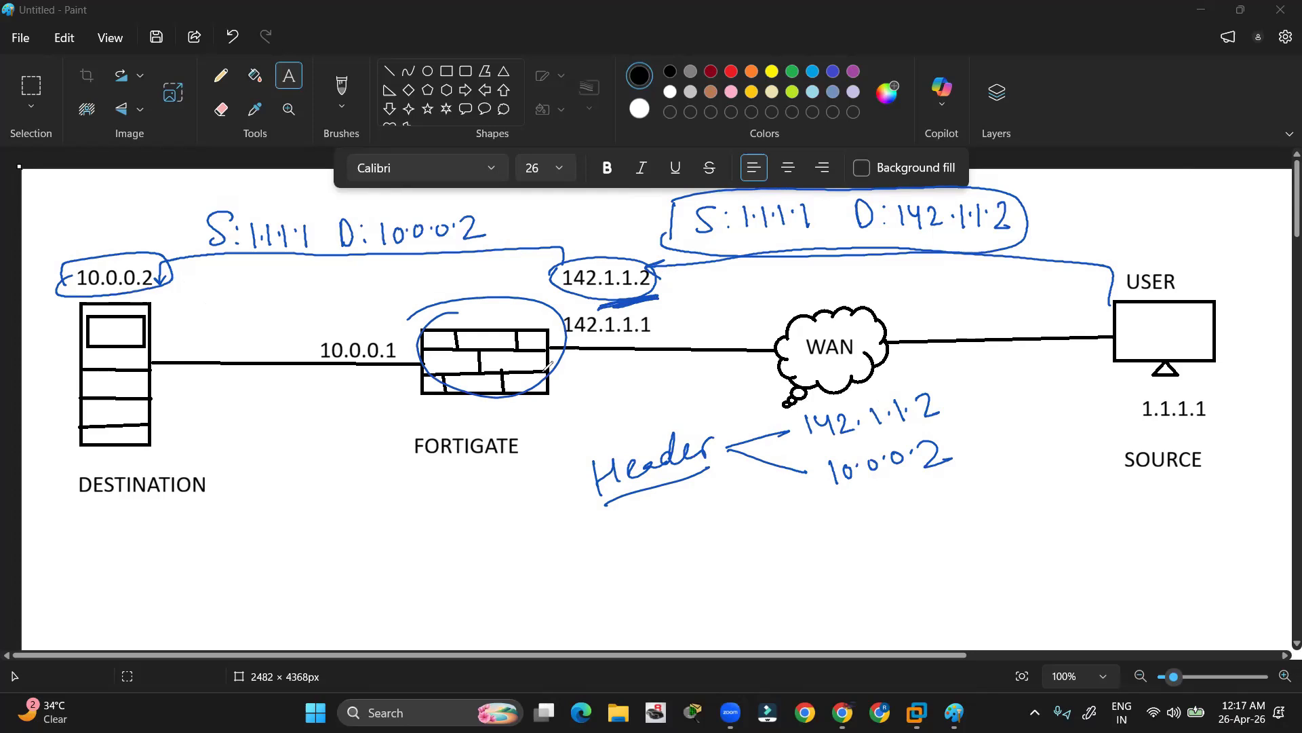
{"action": "key", "text": "ctrl+z"}
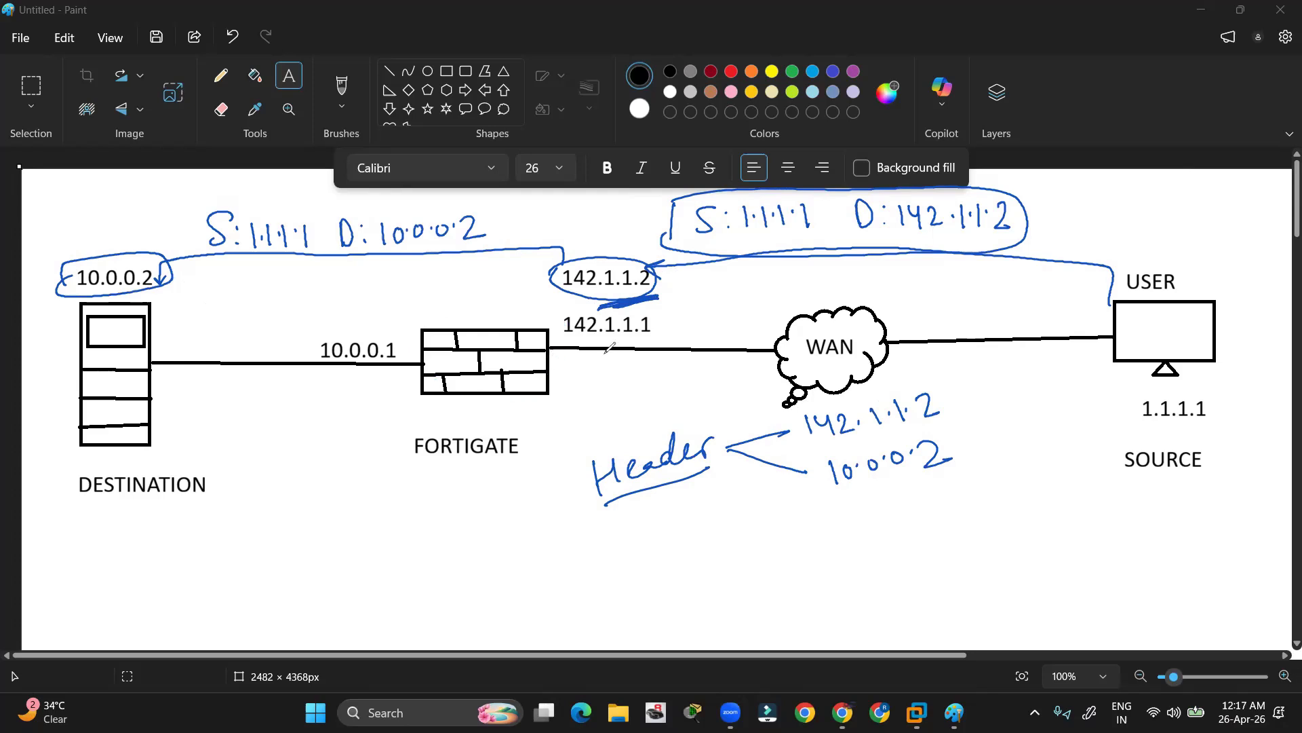
{"action": "mouse_move", "coordinate": [953, 392]}
{"action": "left_mouse_down"}
{"action": "mouse_move", "coordinate": [966, 443]}
{"action": "mouse_move", "coordinate": [982, 447]}
{"action": "left_mouse_up"}
{"action": "mouse_move", "coordinate": [1018, 389]}
{"action": "left_mouse_down"}
{"action": "mouse_move", "coordinate": [1017, 414]}
{"action": "mouse_move", "coordinate": [1021, 389]}
{"action": "mouse_move", "coordinate": [1054, 388]}
{"action": "left_mouse_up"}
{"action": "left_click_drag", "start_coordinate": [1061, 386], "coordinate": [1073, 390]}
{"action": "mouse_move", "coordinate": [1078, 384]}
{"action": "left_mouse_down"}
{"action": "mouse_move", "coordinate": [1093, 380]}
{"action": "mouse_move", "coordinate": [1083, 407]}
{"action": "left_mouse_up"}
{"action": "left_click_drag", "start_coordinate": [1017, 432], "coordinate": [1100, 417]}
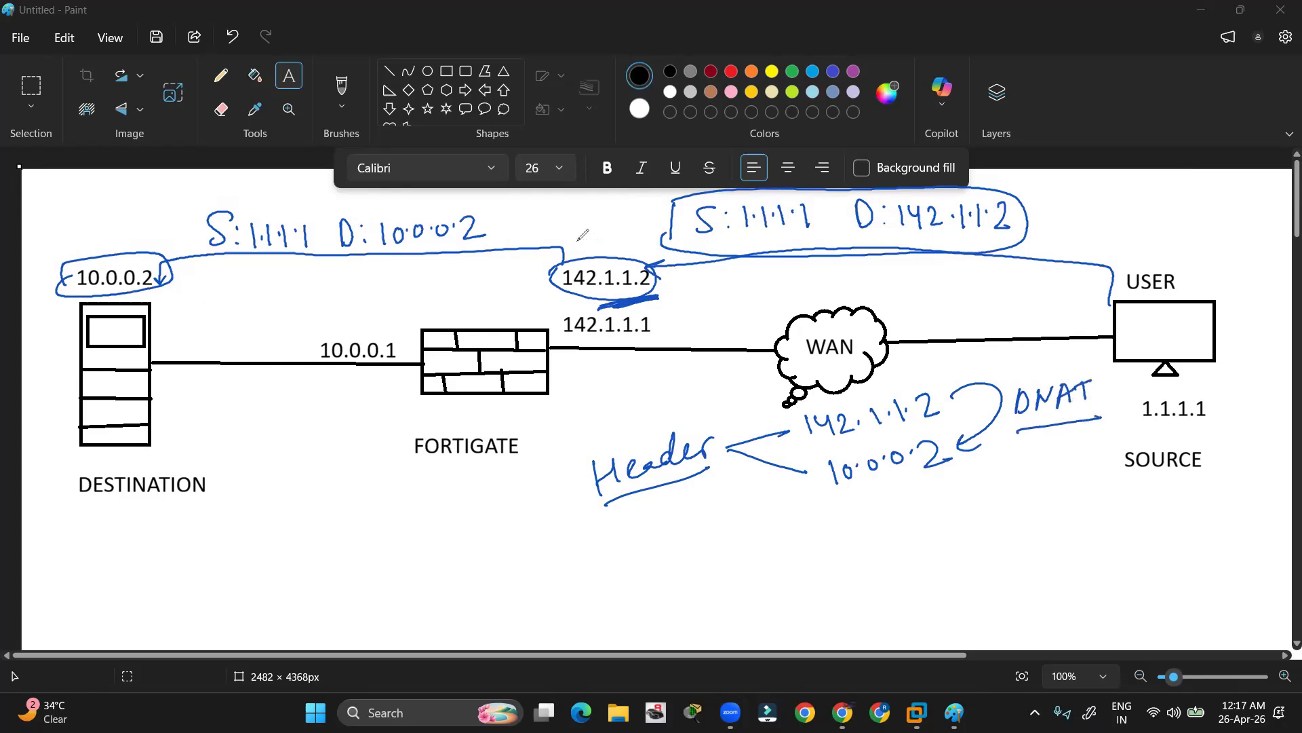
{"action": "left_click_drag", "start_coordinate": [575, 242], "coordinate": [620, 232]}
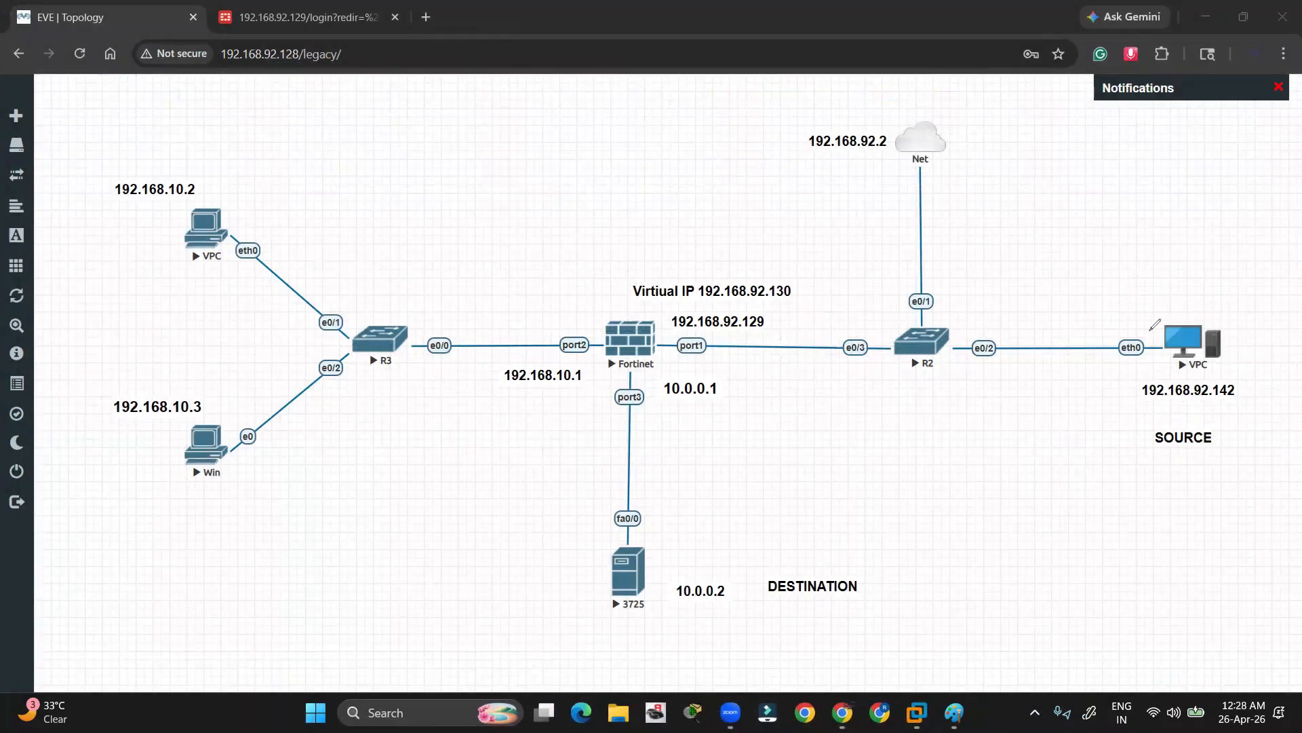
Circle the source VPC, label the 3725 as DMZ, mark the Virtual IP, then clear
{"action": "mouse_move", "coordinate": [1138, 325]}
{"action": "left_mouse_down"}
{"action": "mouse_move", "coordinate": [1265, 324]}
{"action": "mouse_move", "coordinate": [1149, 406]}
{"action": "mouse_move", "coordinate": [1145, 307]}
{"action": "mouse_move", "coordinate": [678, 319]}
{"action": "mouse_move", "coordinate": [682, 518]}
{"action": "left_mouse_up"}
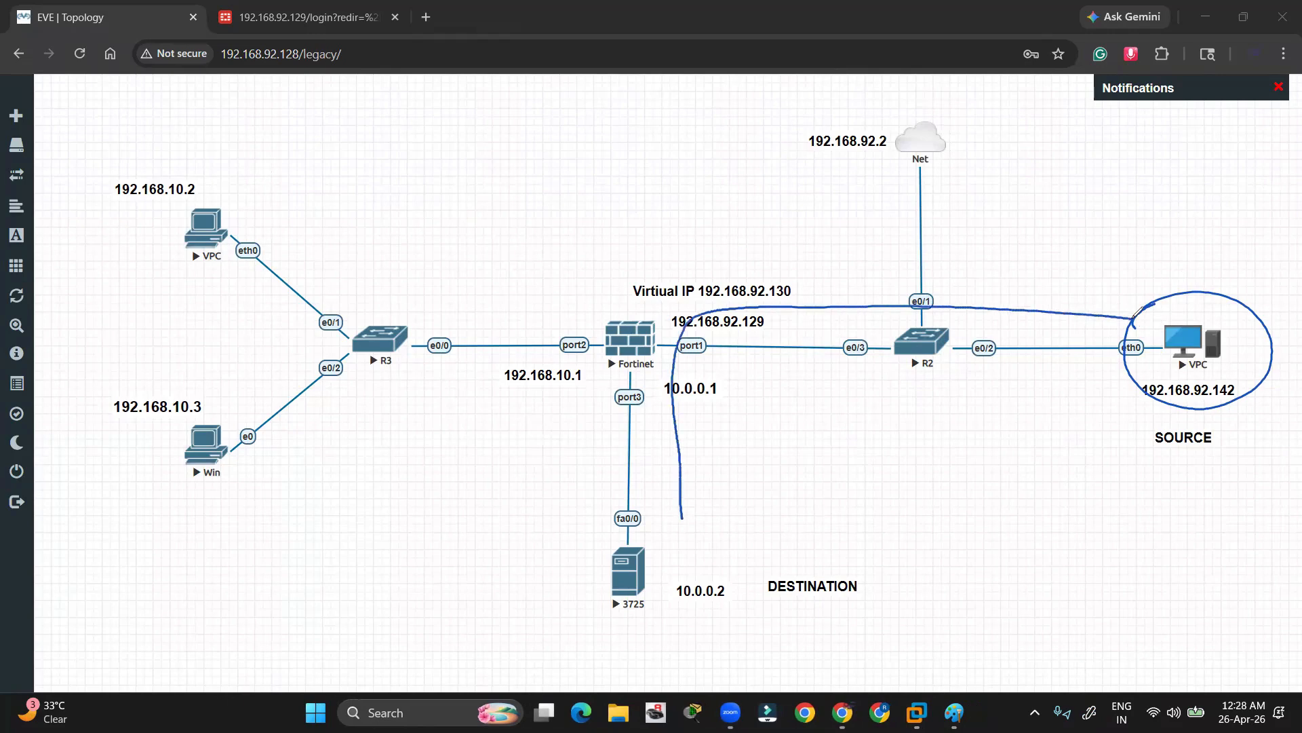
{"action": "mouse_move", "coordinate": [505, 475]}
{"action": "left_mouse_down"}
{"action": "mouse_move", "coordinate": [517, 505]}
{"action": "mouse_move", "coordinate": [522, 482]}
{"action": "mouse_move", "coordinate": [542, 475]}
{"action": "mouse_move", "coordinate": [556, 492]}
{"action": "mouse_move", "coordinate": [508, 521]}
{"action": "left_mouse_up"}
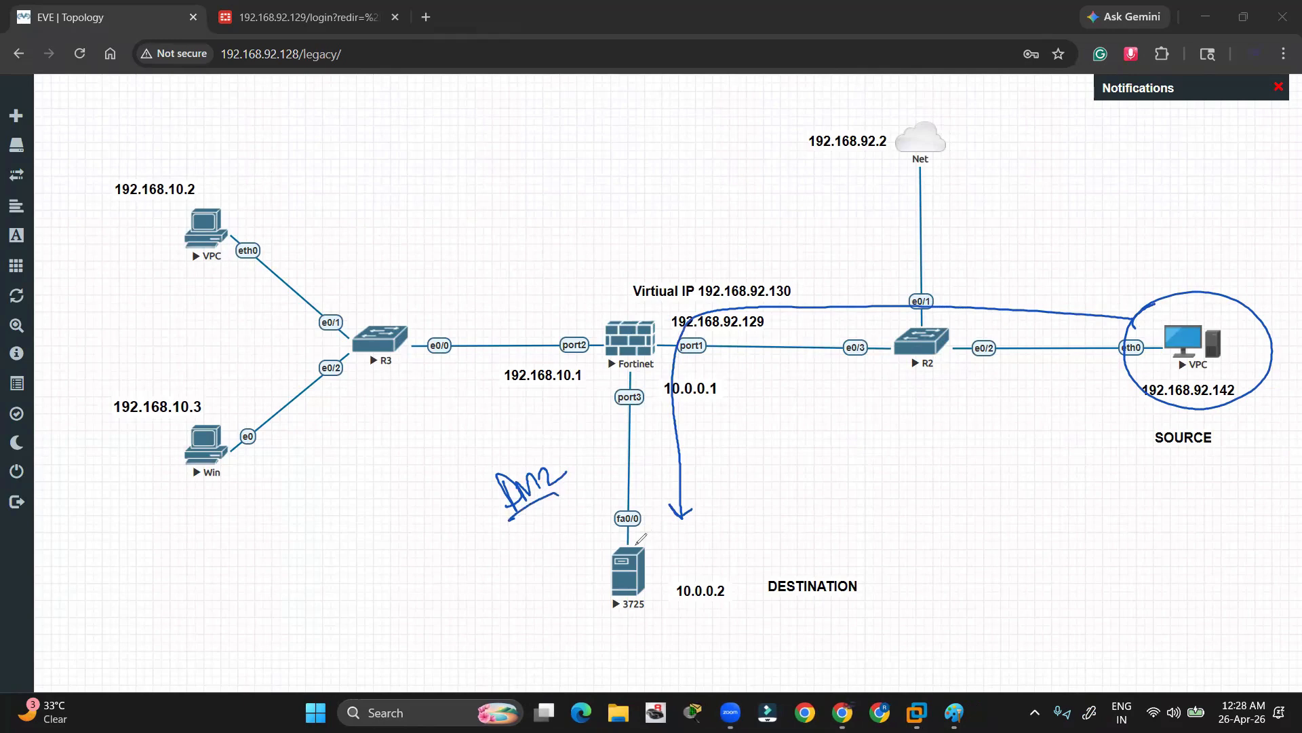
{"action": "mouse_move", "coordinate": [664, 605]}
{"action": "left_mouse_down"}
{"action": "mouse_move", "coordinate": [614, 544]}
{"action": "mouse_move", "coordinate": [653, 532]}
{"action": "left_mouse_up"}
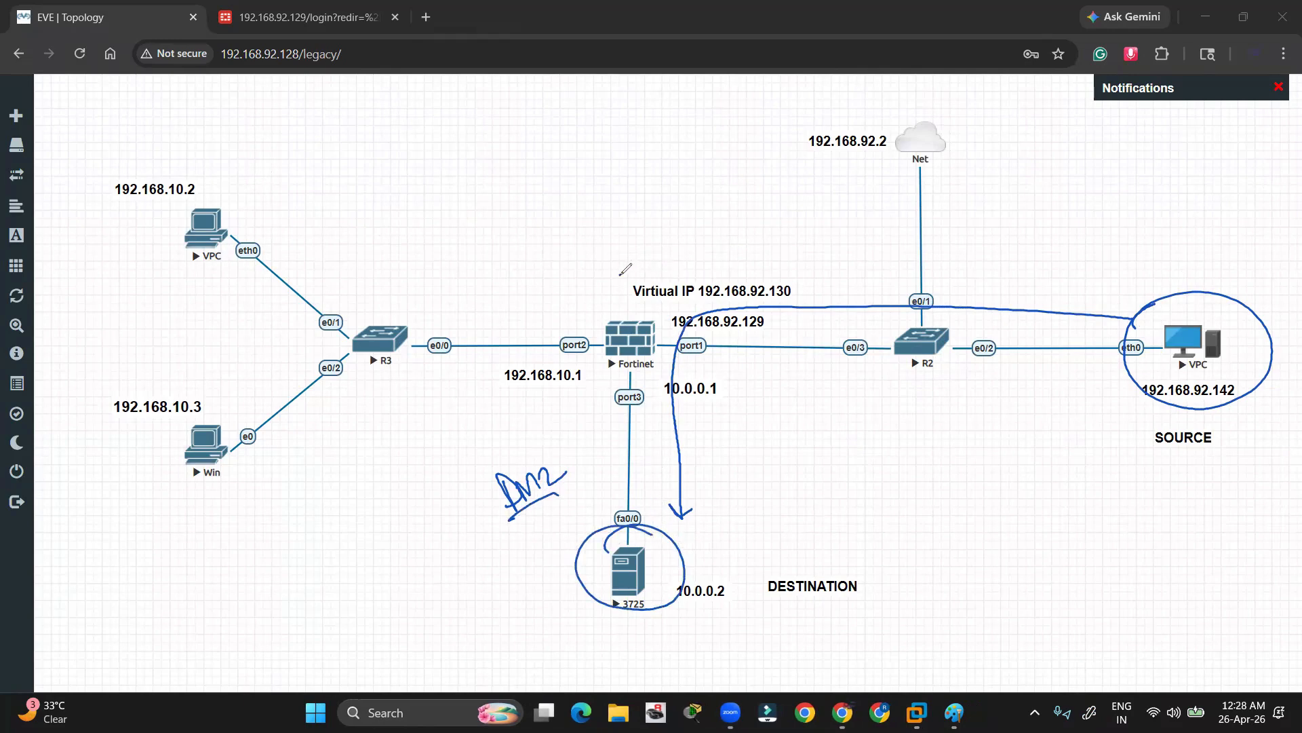
{"action": "mouse_move", "coordinate": [620, 275]}
{"action": "left_mouse_down"}
{"action": "mouse_move", "coordinate": [778, 281]}
{"action": "mouse_move", "coordinate": [666, 309]}
{"action": "mouse_move", "coordinate": [614, 297]}
{"action": "mouse_move", "coordinate": [638, 273]}
{"action": "left_mouse_up"}
{"action": "left_click_drag", "start_coordinate": [762, 271], "coordinate": [791, 265]}
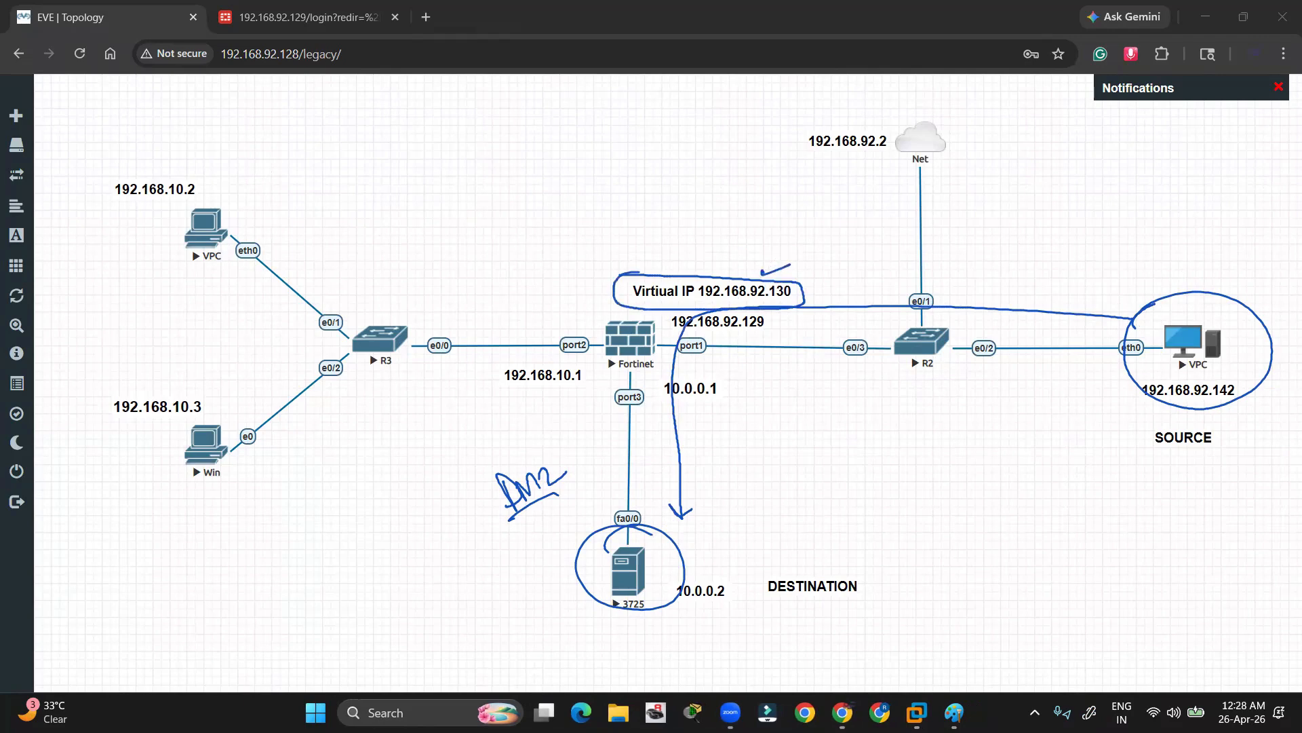
{"action": "key", "text": "Escape"}
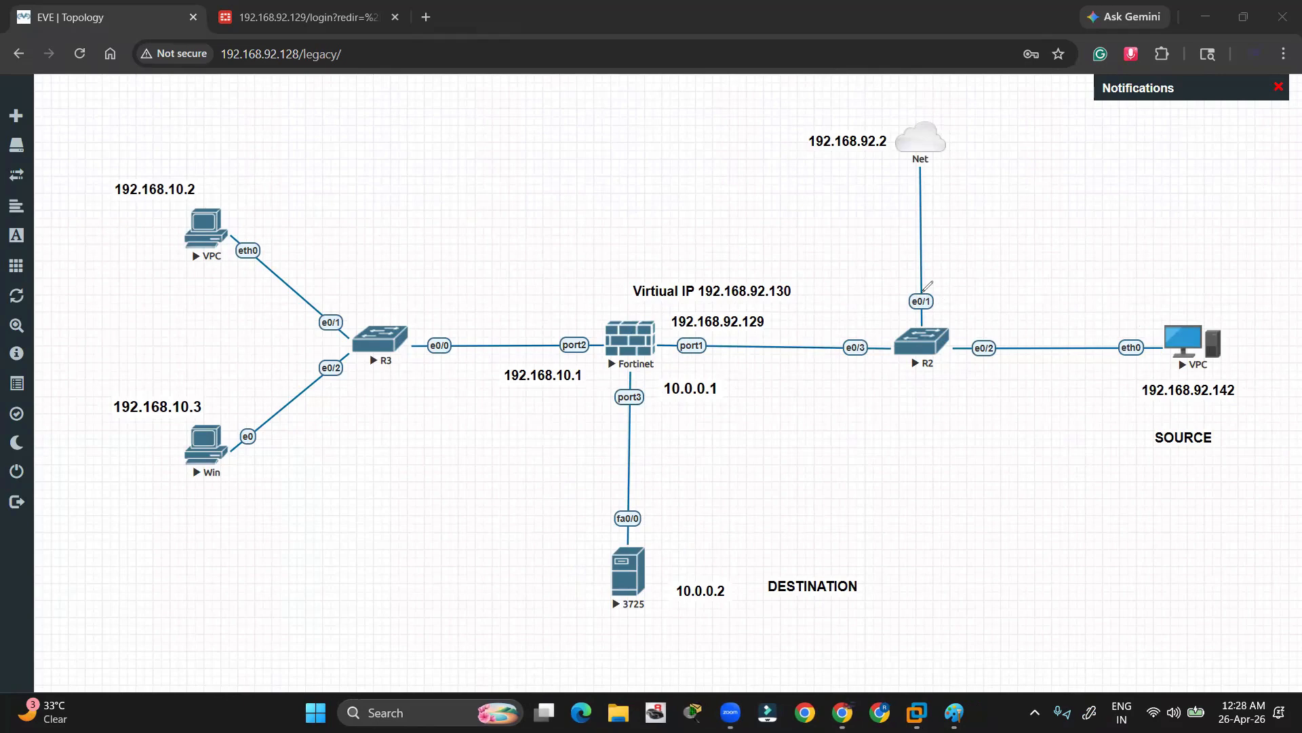
Mark 10.0.0.2, Virtual IP 192.168.92.130 and the source VPC, trace the VIP path to the 3725, then erase
{"action": "mouse_move", "coordinate": [686, 585]}
{"action": "left_mouse_down"}
{"action": "mouse_move", "coordinate": [725, 578]}
{"action": "mouse_move", "coordinate": [673, 610]}
{"action": "mouse_move", "coordinate": [715, 564]}
{"action": "left_mouse_up"}
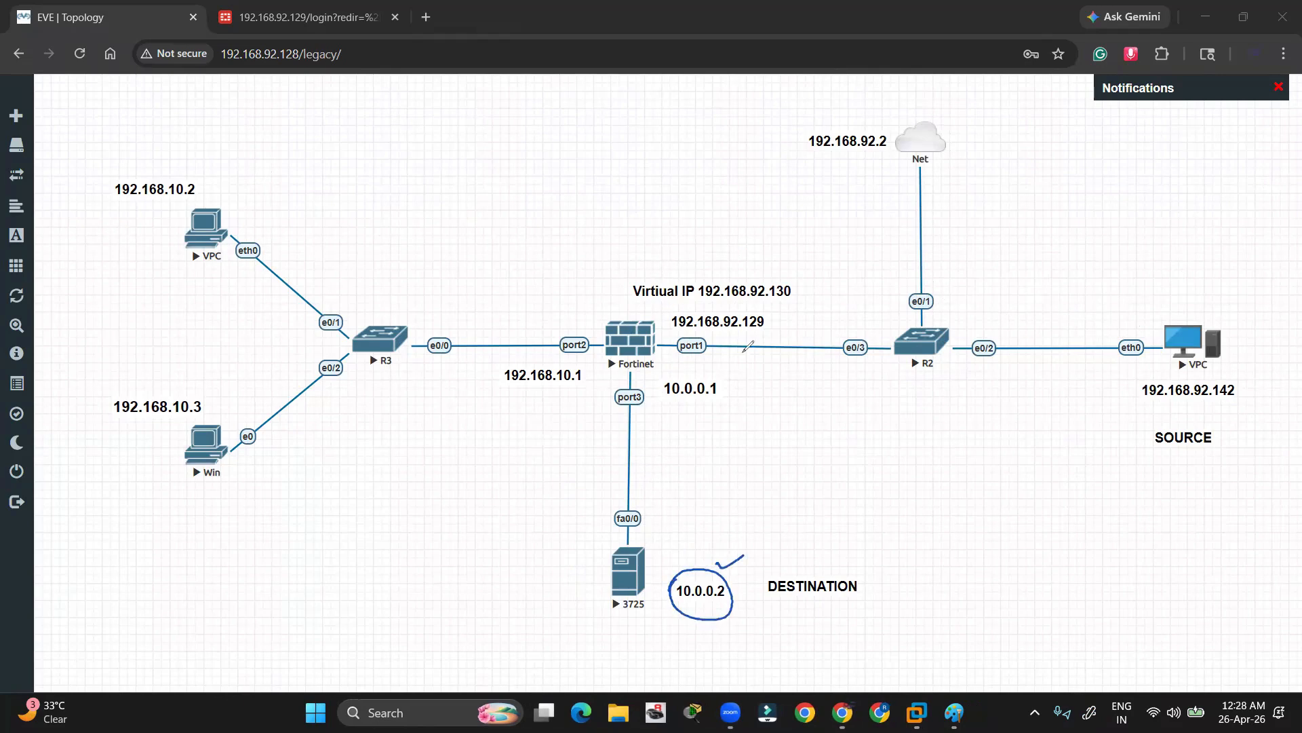
{"action": "mouse_move", "coordinate": [626, 274]}
{"action": "left_mouse_down"}
{"action": "mouse_move", "coordinate": [676, 265]}
{"action": "mouse_move", "coordinate": [820, 299]}
{"action": "mouse_move", "coordinate": [615, 302]}
{"action": "mouse_move", "coordinate": [672, 265]}
{"action": "left_mouse_up"}
{"action": "left_click_drag", "start_coordinate": [747, 246], "coordinate": [770, 244]}
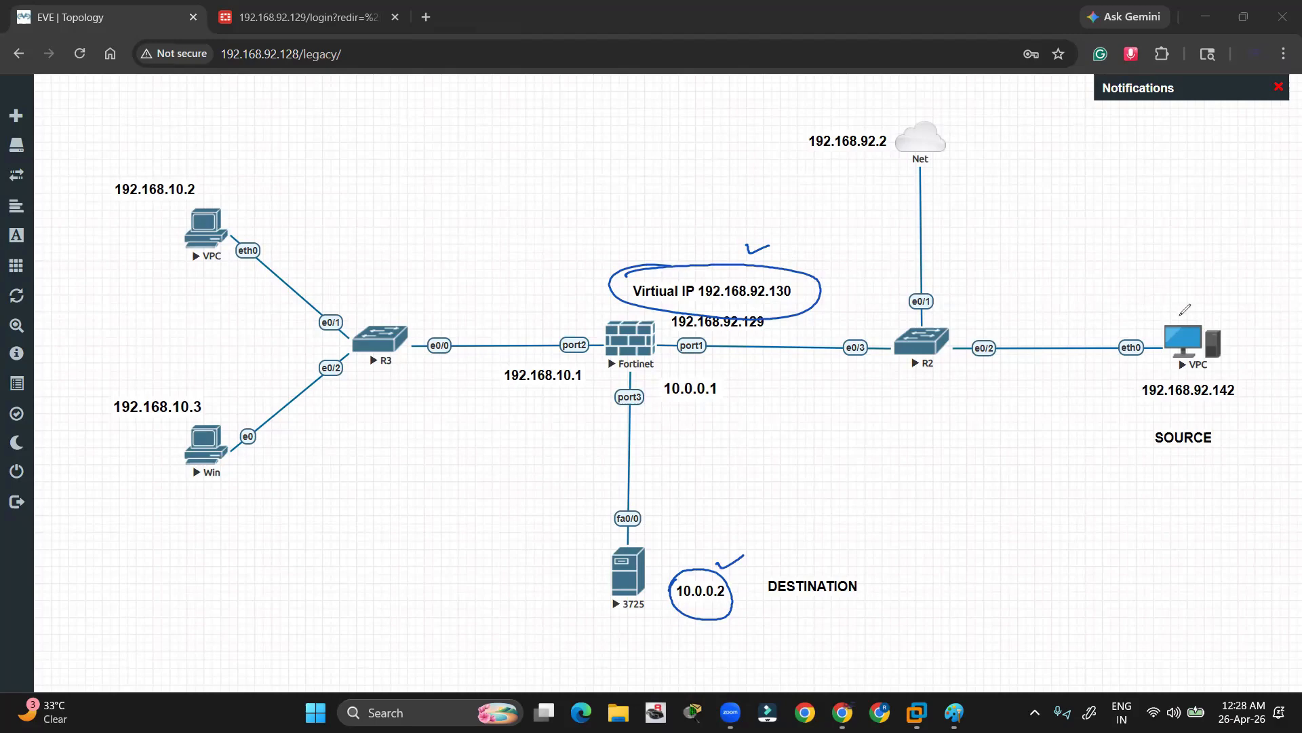
{"action": "mouse_move", "coordinate": [1151, 314]}
{"action": "left_mouse_down"}
{"action": "mouse_move", "coordinate": [1217, 308]}
{"action": "mouse_move", "coordinate": [1096, 384]}
{"action": "mouse_move", "coordinate": [1175, 321]}
{"action": "left_mouse_up"}
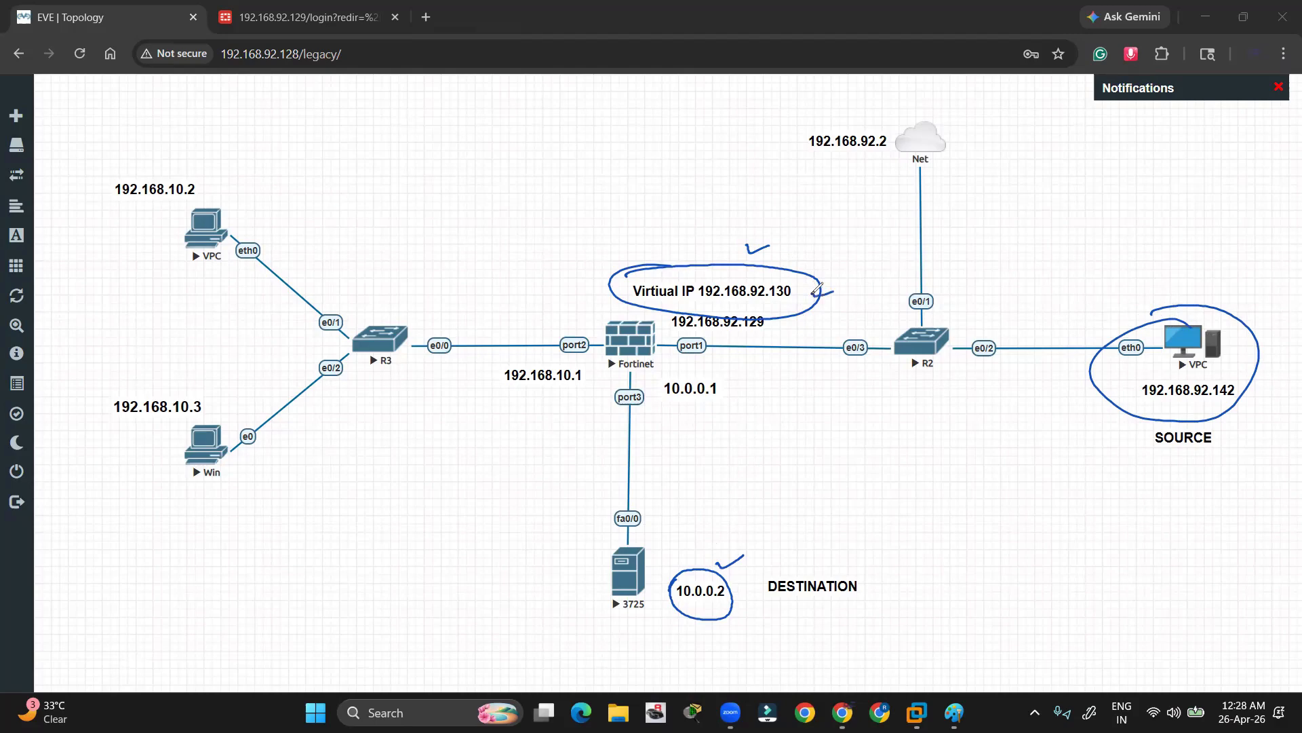
{"action": "left_click_drag", "start_coordinate": [735, 306], "coordinate": [793, 303]}
{"action": "mouse_move", "coordinate": [679, 299]}
{"action": "left_mouse_down"}
{"action": "mouse_move", "coordinate": [649, 560]}
{"action": "mouse_move", "coordinate": [661, 537]}
{"action": "mouse_move", "coordinate": [588, 564]}
{"action": "left_mouse_up"}
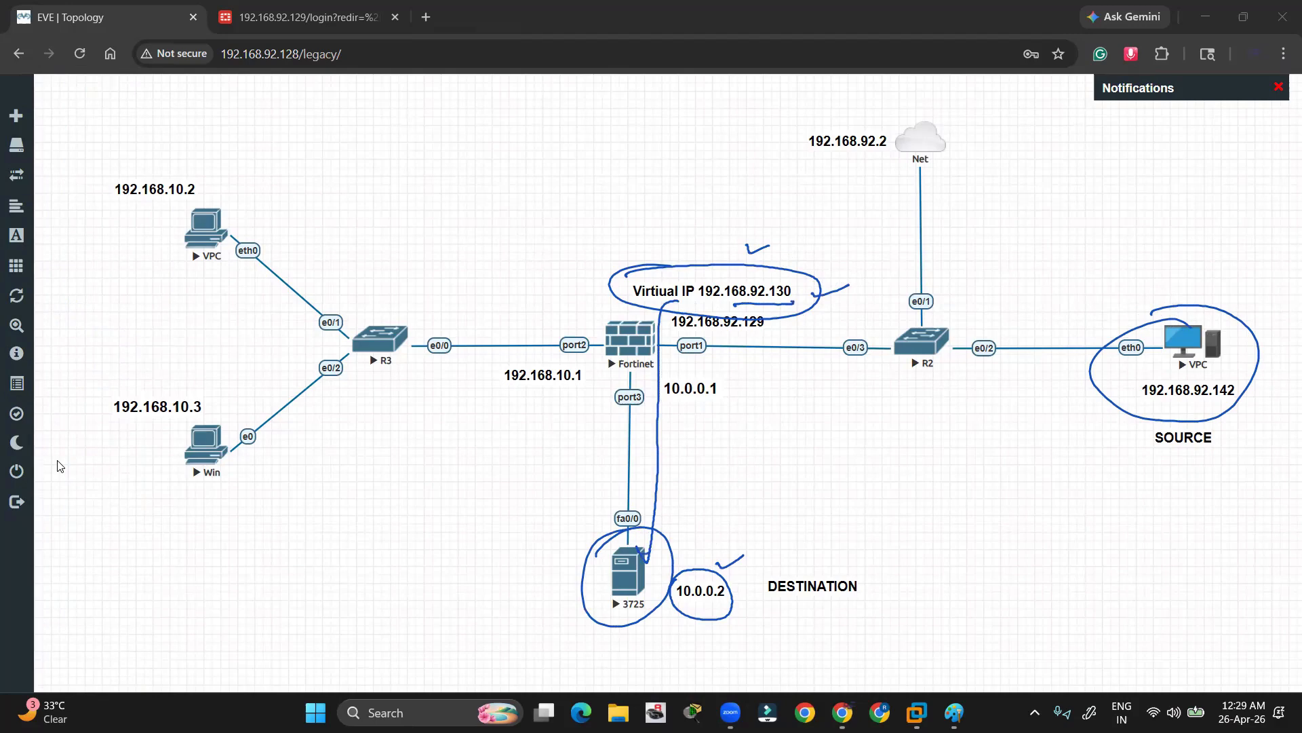
{"action": "left_click", "coordinate": [60, 466]}
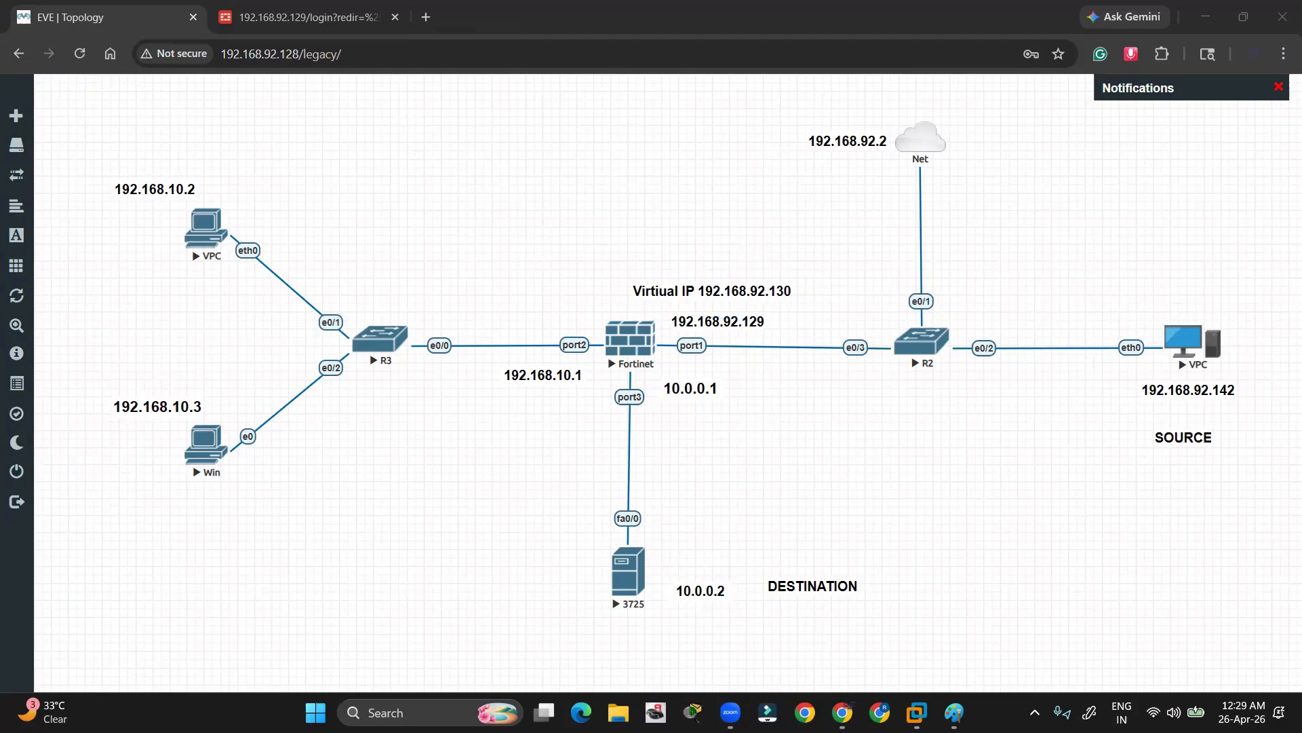
Note debug beside the 3725, mark the port3–fa0/0 link two-way, then clear the ink and exit drawing
{"action": "left_click", "coordinate": [87, 244]}
{"action": "left_click", "coordinate": [55, 252]}
{"action": "left_click_drag", "start_coordinate": [597, 566], "coordinate": [597, 565]}
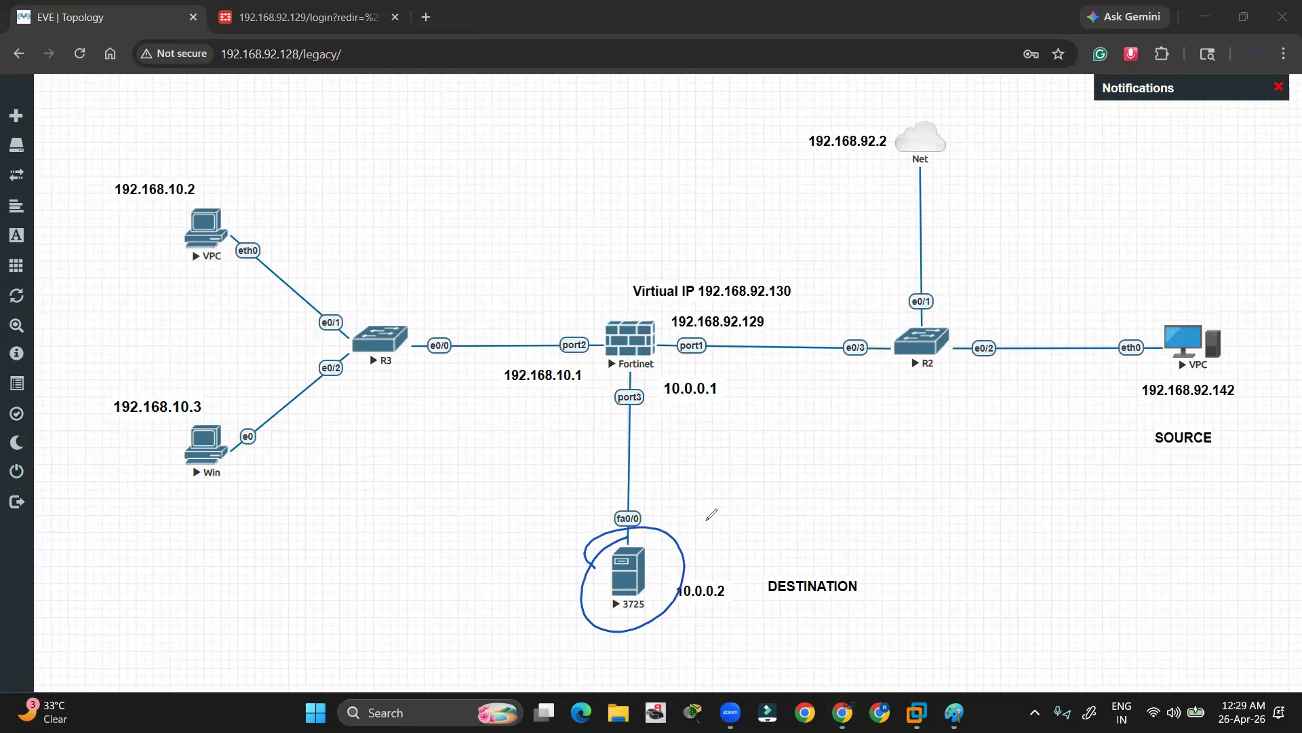
{"action": "left_click_drag", "start_coordinate": [707, 520], "coordinate": [780, 488]}
{"action": "left_click_drag", "start_coordinate": [712, 543], "coordinate": [834, 465]}
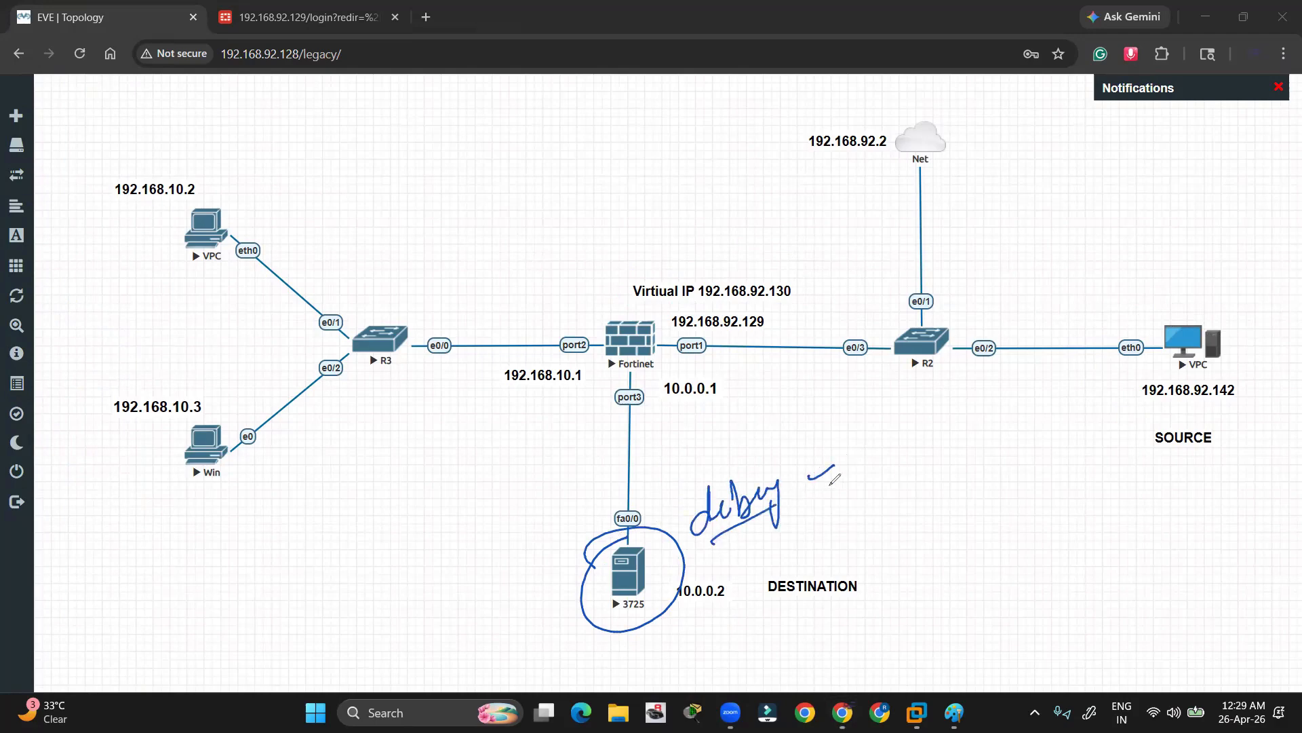
{"action": "mouse_move", "coordinate": [651, 507]}
{"action": "left_mouse_down"}
{"action": "mouse_move", "coordinate": [665, 414]}
{"action": "mouse_move", "coordinate": [662, 494]}
{"action": "left_mouse_up"}
{"action": "left_click_drag", "start_coordinate": [658, 426], "coordinate": [673, 415]}
{"action": "left_click_drag", "start_coordinate": [661, 562], "coordinate": [683, 547]}
{"action": "left_click", "coordinate": [93, 443]}
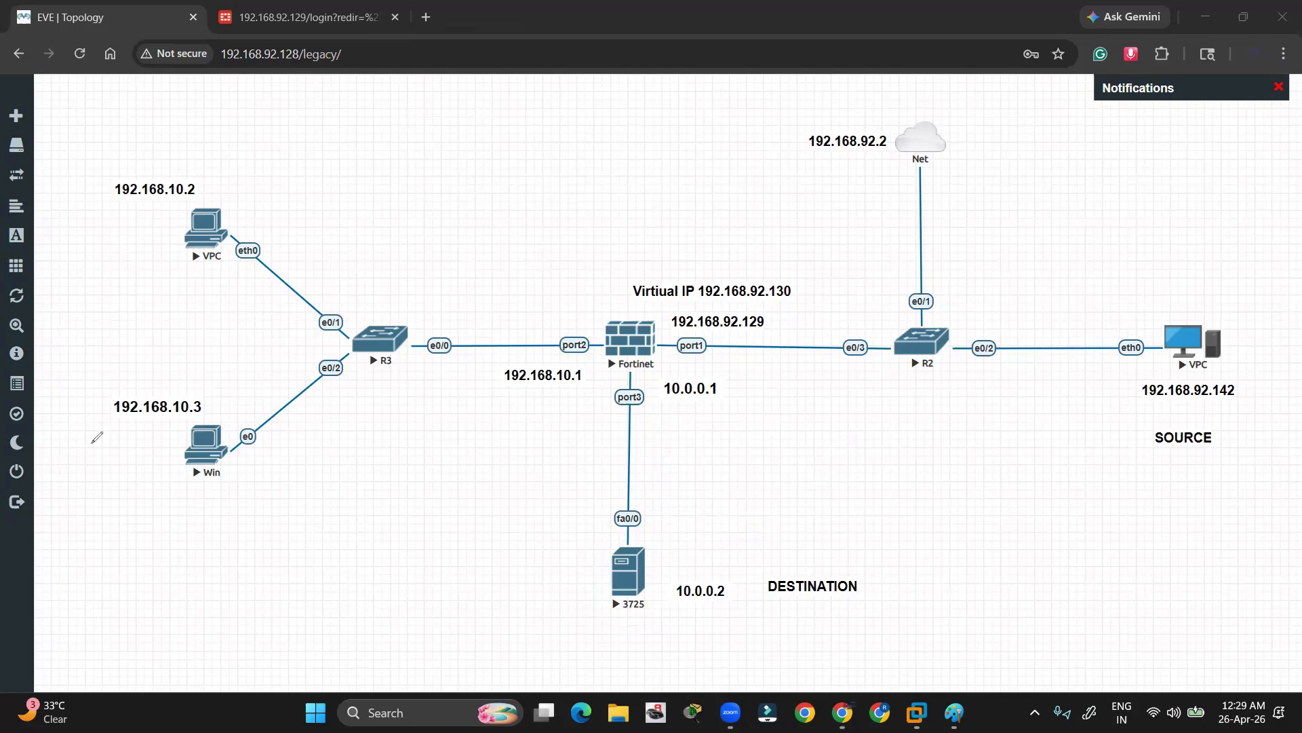
{"action": "left_click", "coordinate": [57, 166]}
Open a telnet console to the 3725 and decline the initial configuration dialog with n
{"action": "left_click", "coordinate": [620, 581]}
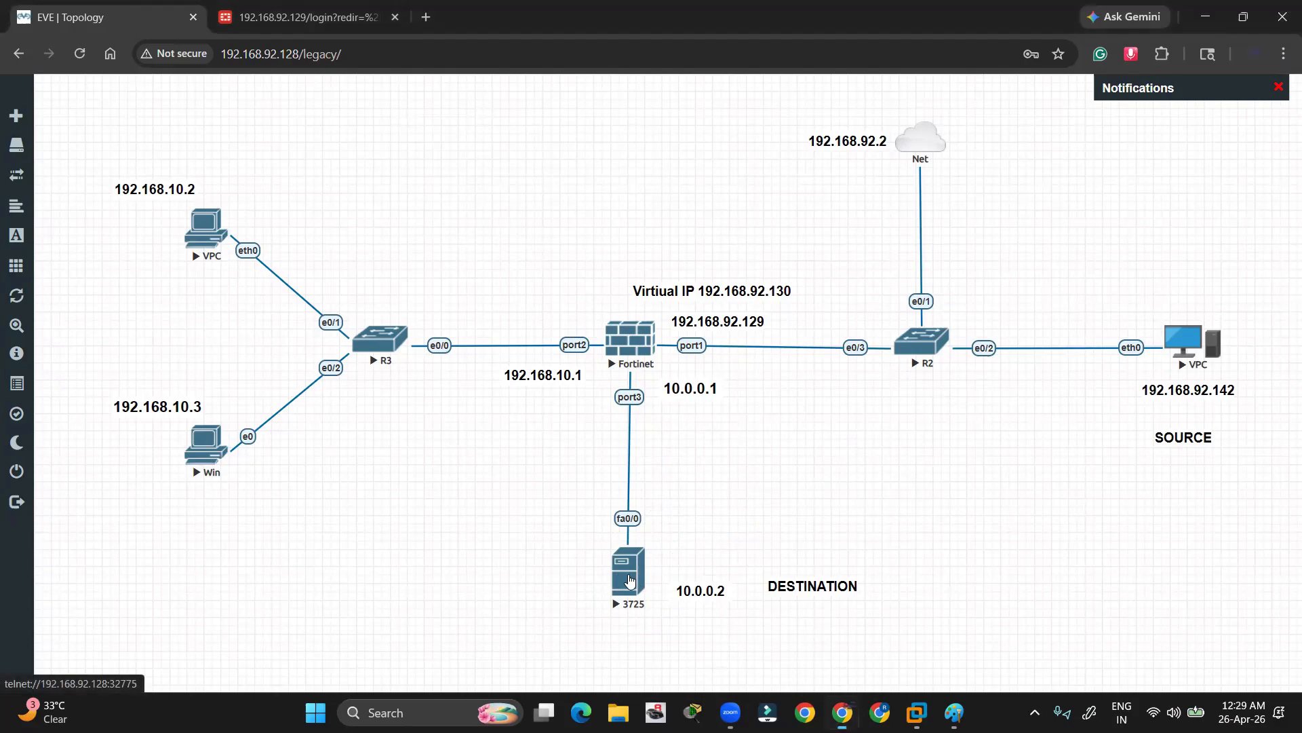
{"action": "left_click", "coordinate": [612, 182]}
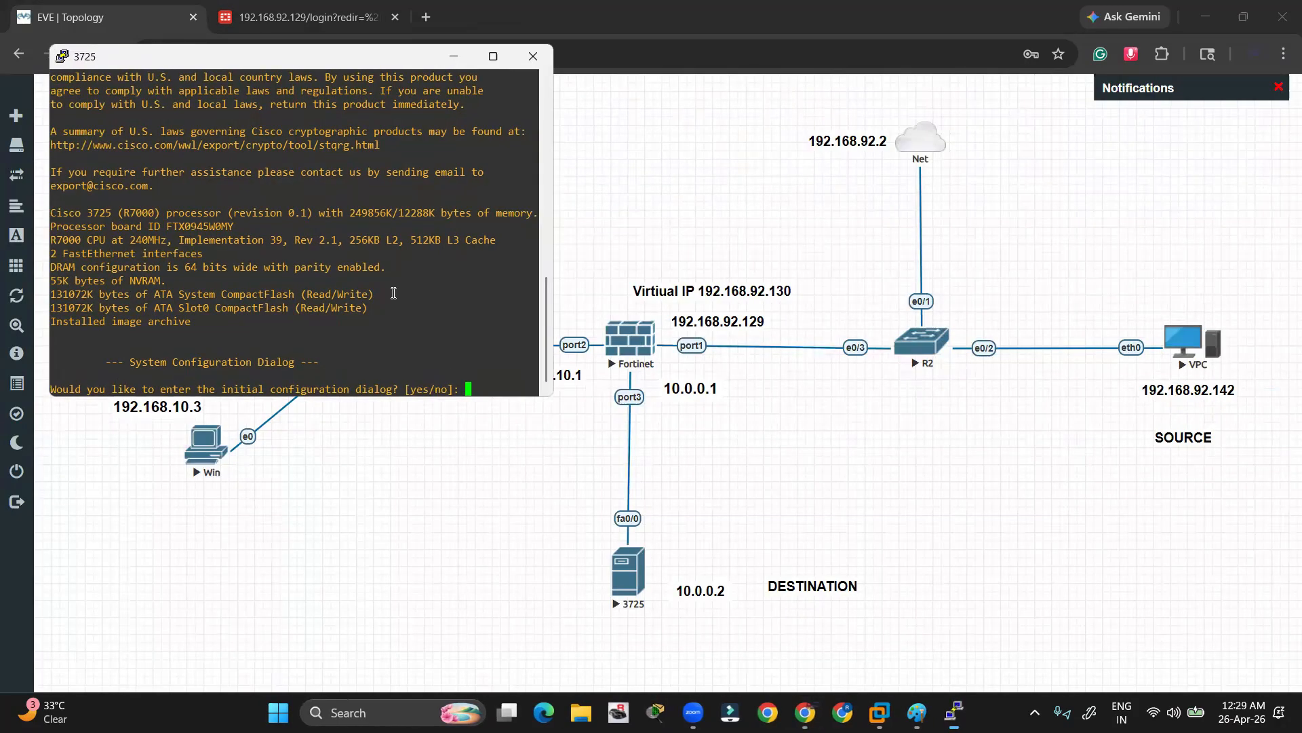
{"action": "type", "text": "n"}
{"action": "key", "text": "Return"}
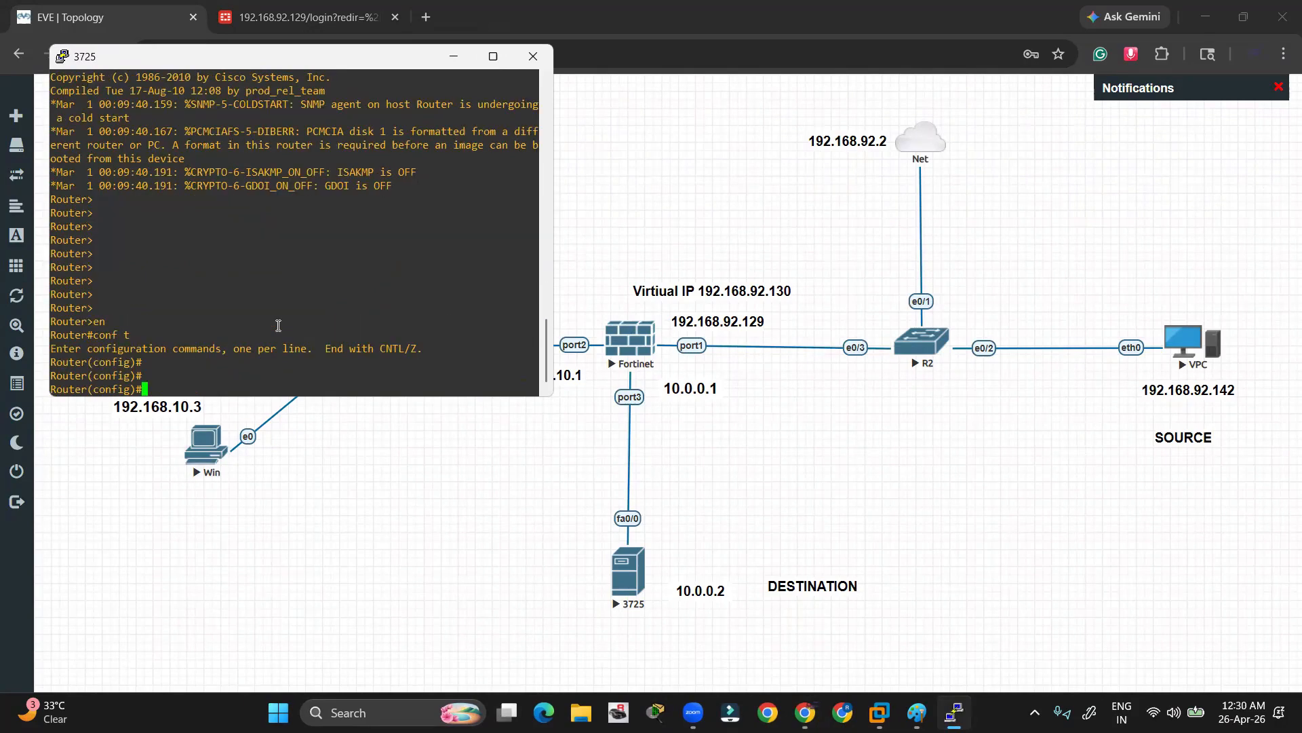
Enter interface FastEthernet0/0 and bring it up with no shutdown
{"action": "key", "text": "Return"}
{"action": "key", "text": "Return"}
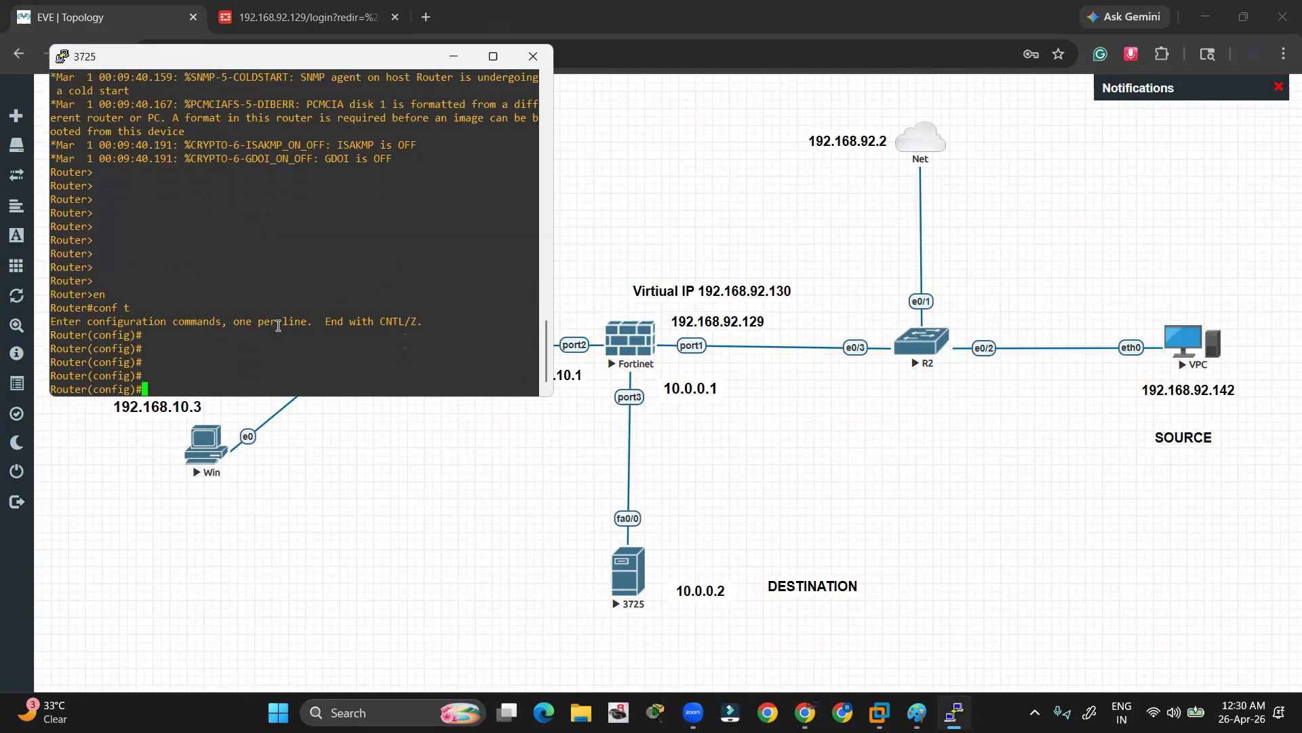
{"action": "type", "text": "int f0/0"}
{"action": "key", "text": "Return"}
{"action": "type", "text": "no "}
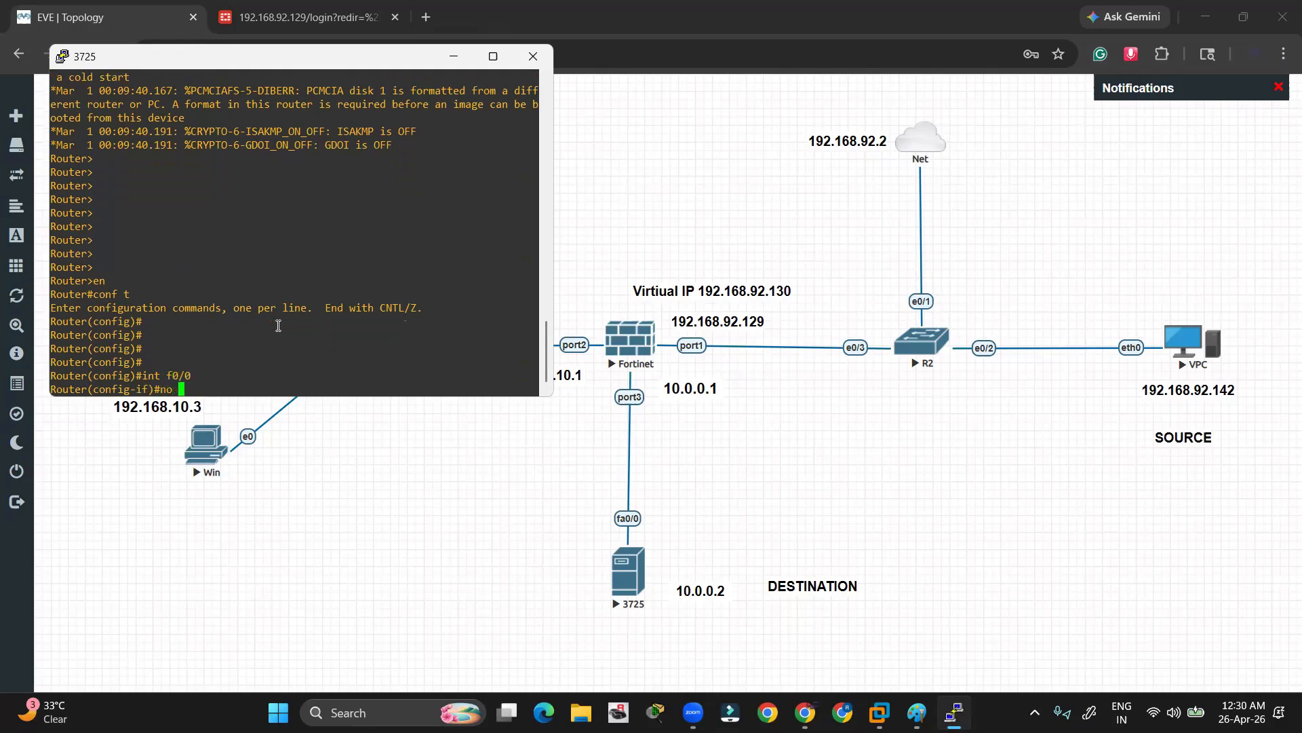
{"action": "type", "text": "sh"}
{"action": "key", "text": "Tab"}
{"action": "key", "text": "Return"}
{"action": "key", "text": "Return"}
Assign ip address 10.0.0.2 255.255.255.0 to f0/0 and exit interface mode
{"action": "type", "text": "ip add"}
{"action": "key", "text": "Tab"}
{"action": "type", "text": "1"}
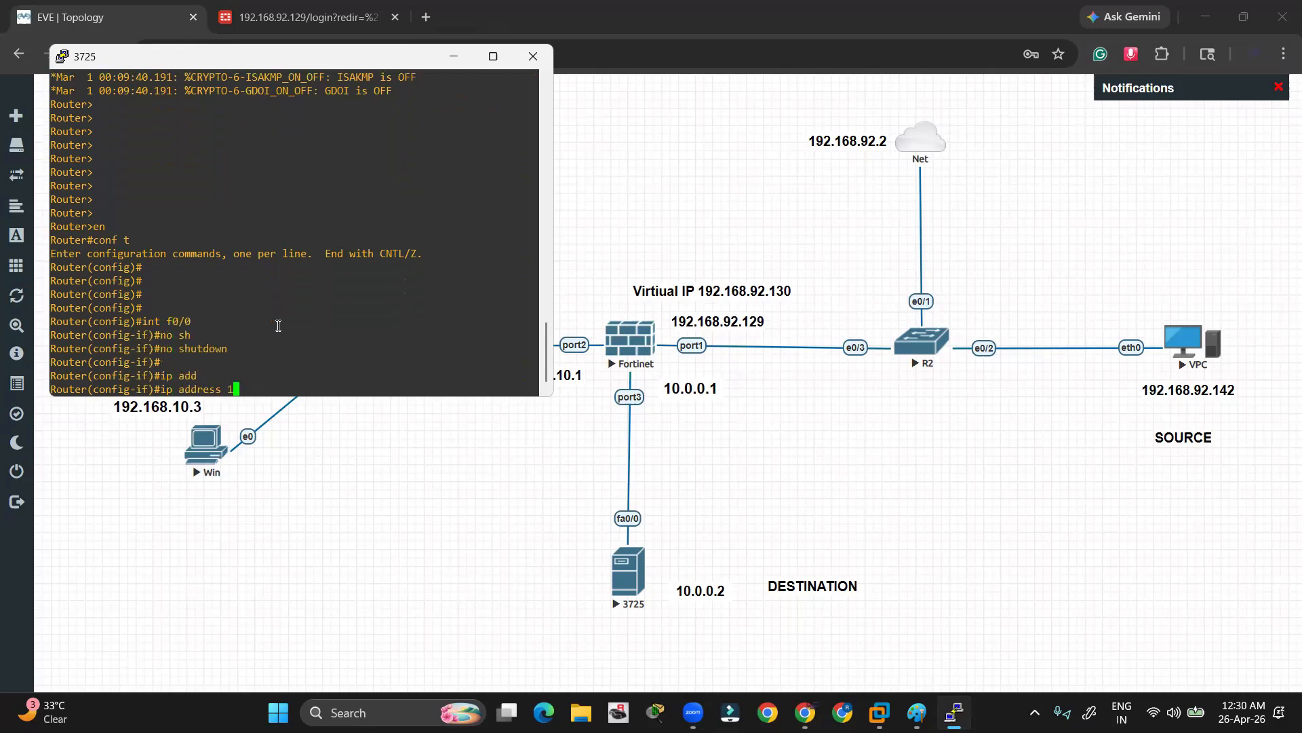
{"action": "type", "text": "92.168"}
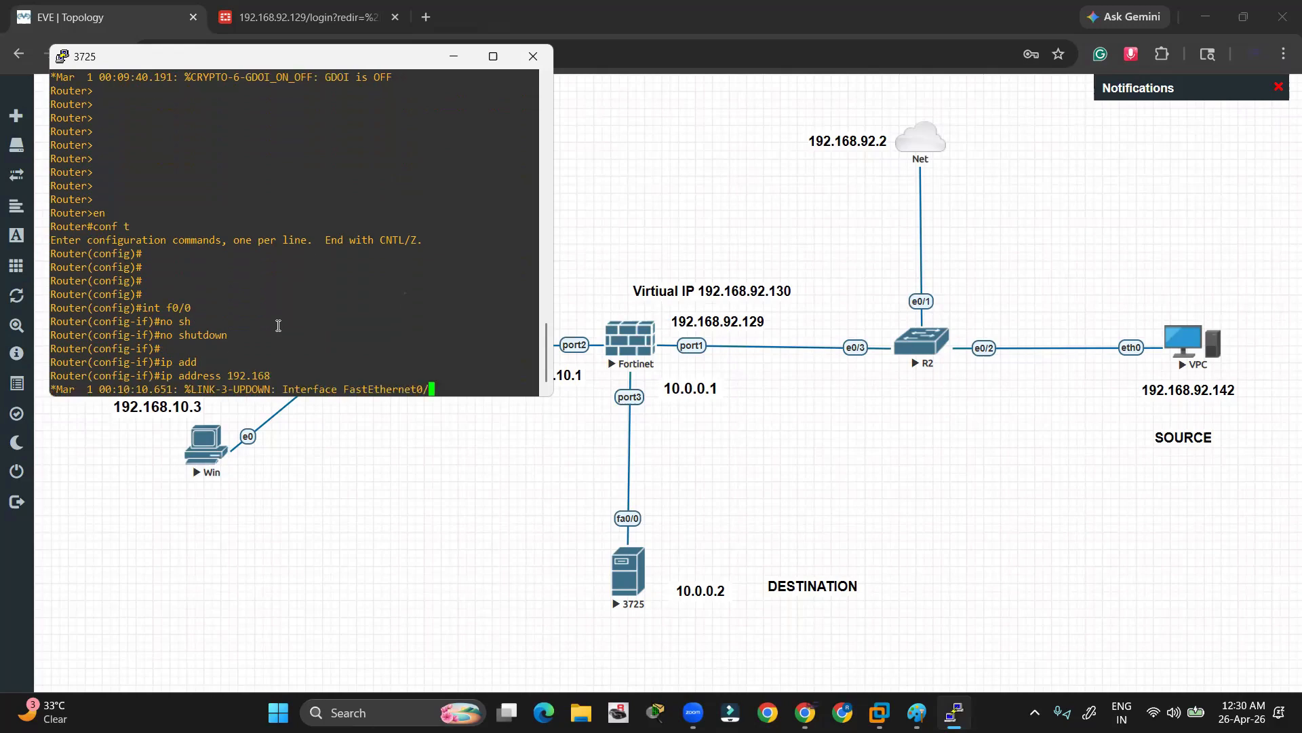
{"action": "key", "text": "Return"}
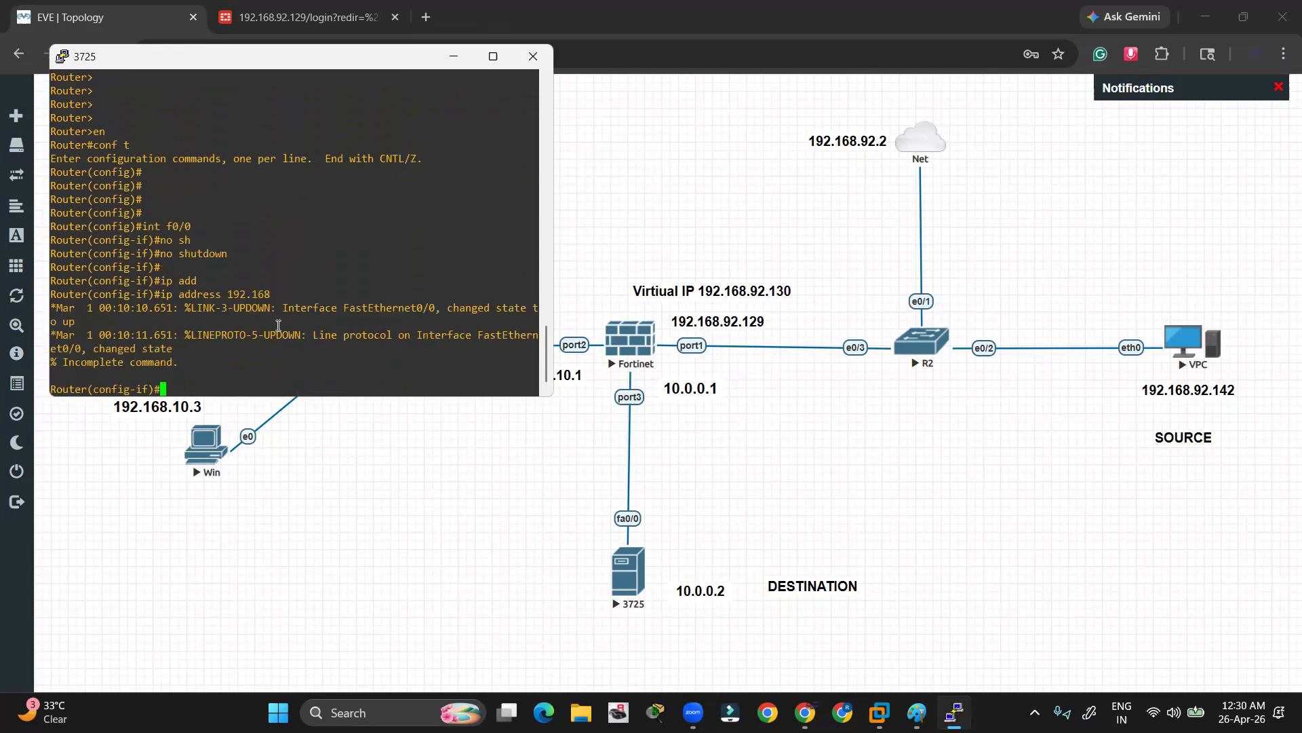
{"action": "key", "text": "Return"}
{"action": "type", "text": "ip add"}
{"action": "key", "text": "Tab"}
{"action": "type", "text": "1"}
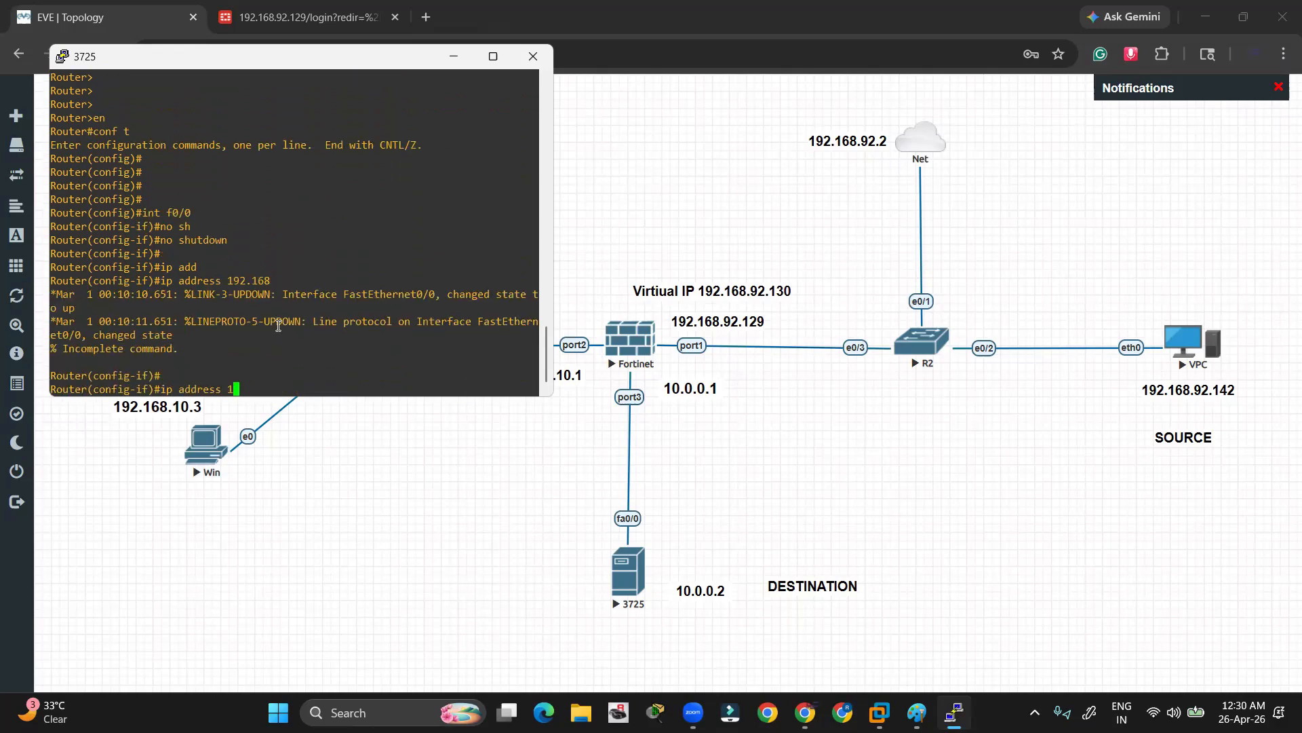
{"action": "type", "text": "0.0.0.2 255.255.255.0"}
{"action": "key", "text": "Return"}
{"action": "key", "text": "Return"}
{"action": "key", "text": "Return"}
{"action": "key", "text": "Return"}
{"action": "type", "text": "ex"}
{"action": "key", "text": "Return"}
{"action": "key", "text": "Return"}
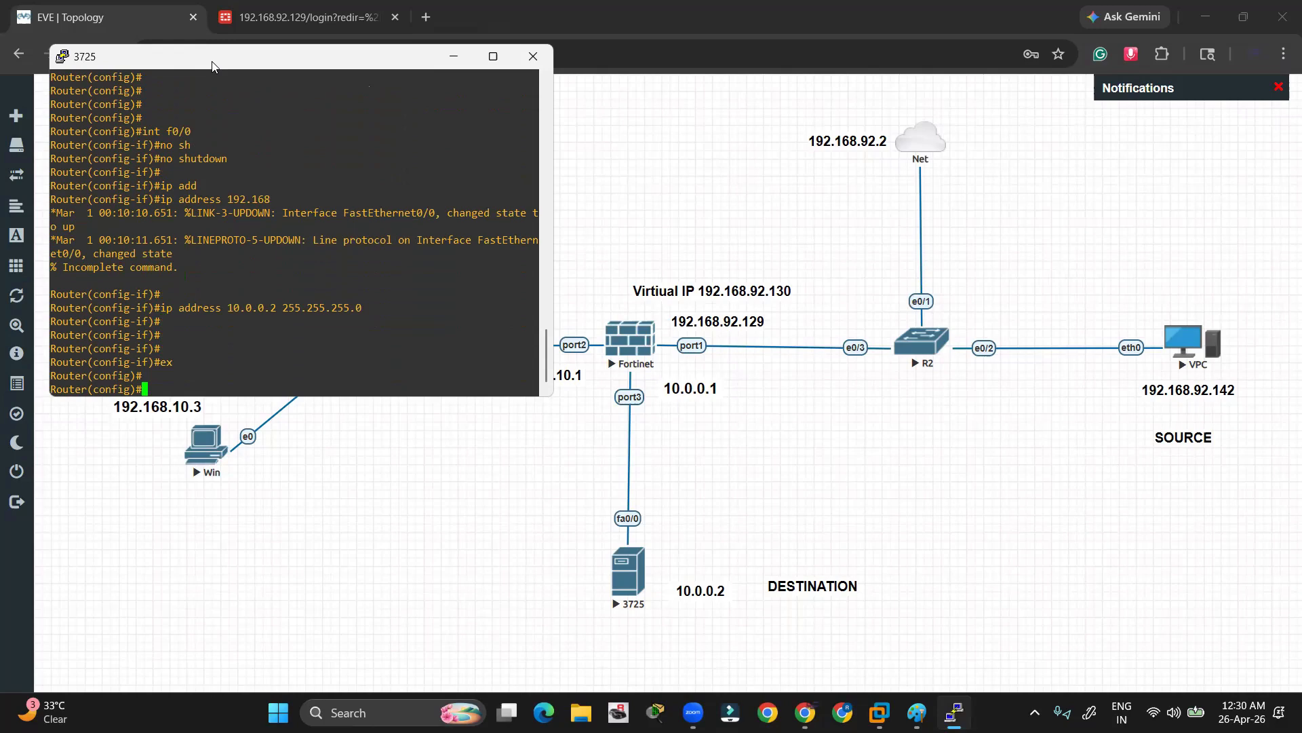
Move the router console aside and minimize it to show the topology
{"action": "left_click_drag", "start_coordinate": [212, 65], "coordinate": [246, 162]}
{"action": "left_click", "coordinate": [476, 153]}
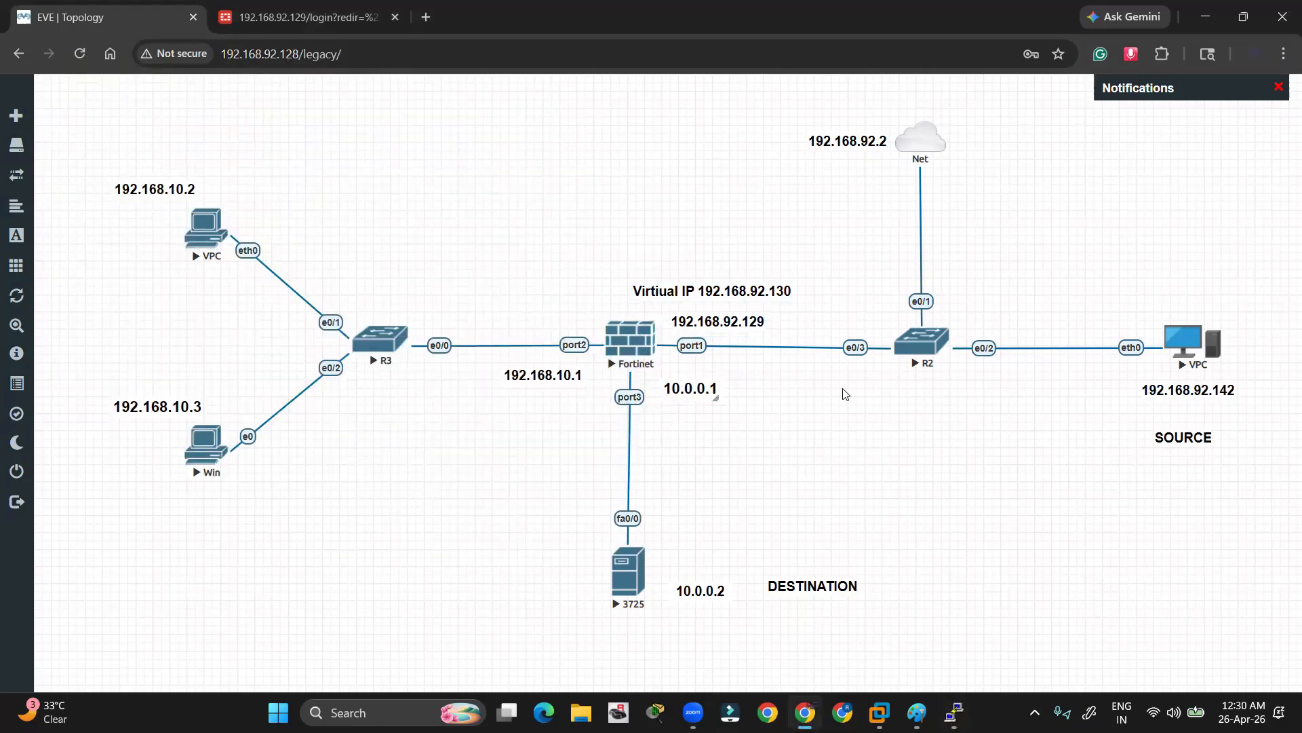
{"action": "mouse_move", "coordinate": [710, 293]}
{"action": "left_mouse_down"}
{"action": "mouse_move", "coordinate": [736, 278]}
{"action": "mouse_move", "coordinate": [715, 631]}
{"action": "mouse_move", "coordinate": [745, 596]}
{"action": "mouse_move", "coordinate": [740, 318]}
{"action": "mouse_move", "coordinate": [721, 277]}
{"action": "mouse_move", "coordinate": [710, 284]}
{"action": "left_mouse_up"}
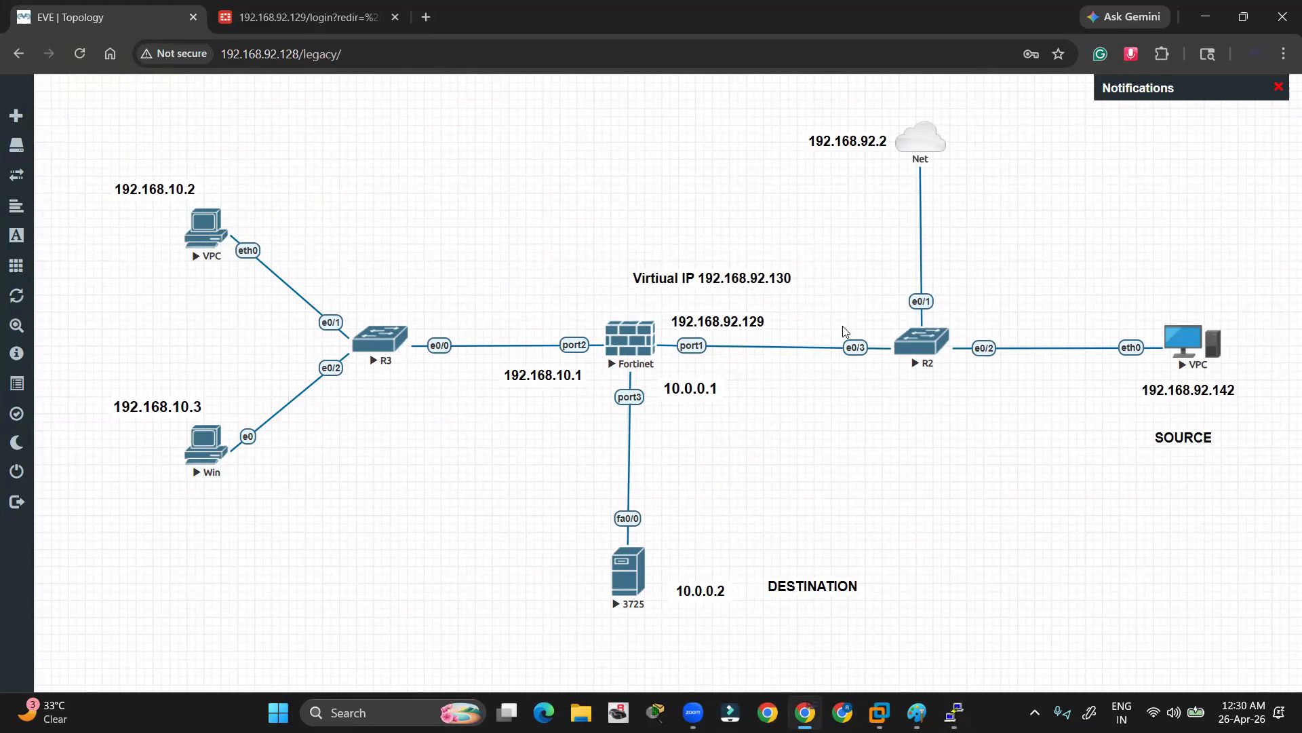
Log in to the FortiGate web GUI with the admin account and password, retrying after a failed attempt
{"action": "left_click", "coordinate": [299, 22]}
{"action": "left_click", "coordinate": [633, 394]}
{"action": "type", "text": "admin"}
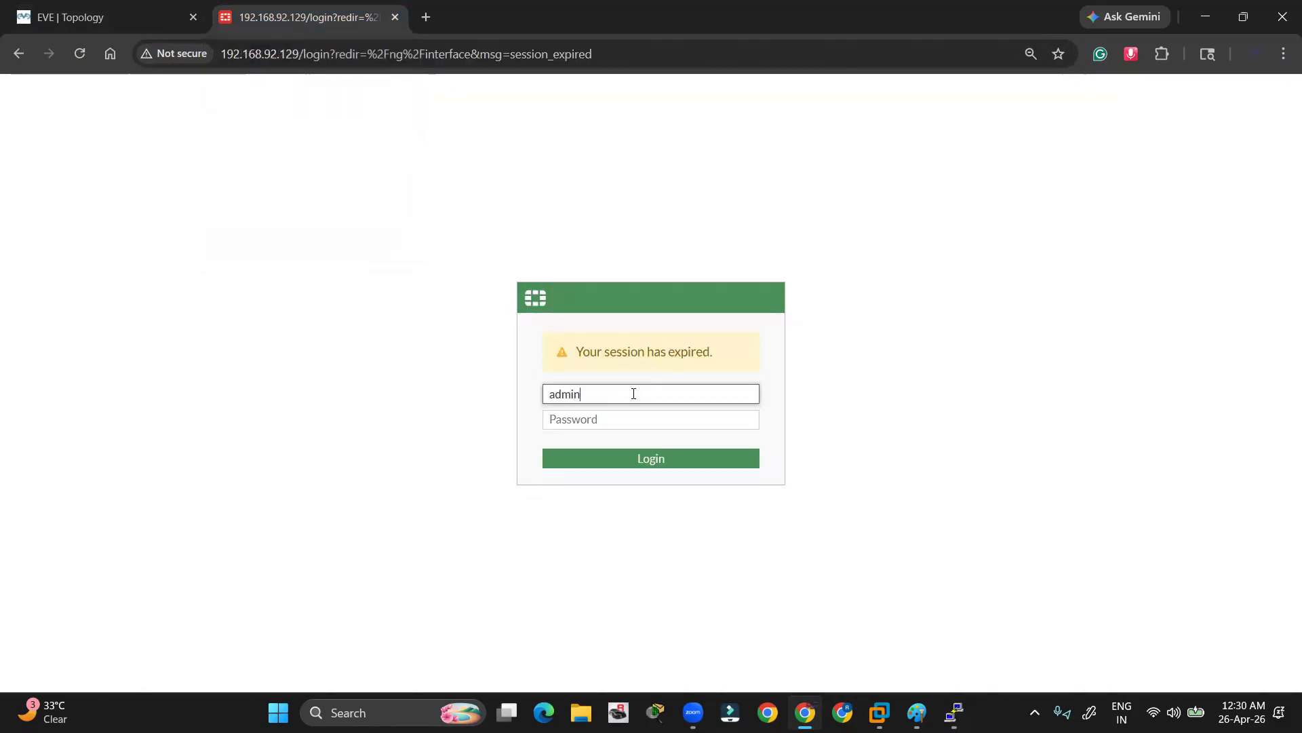
{"action": "key", "text": "Return"}
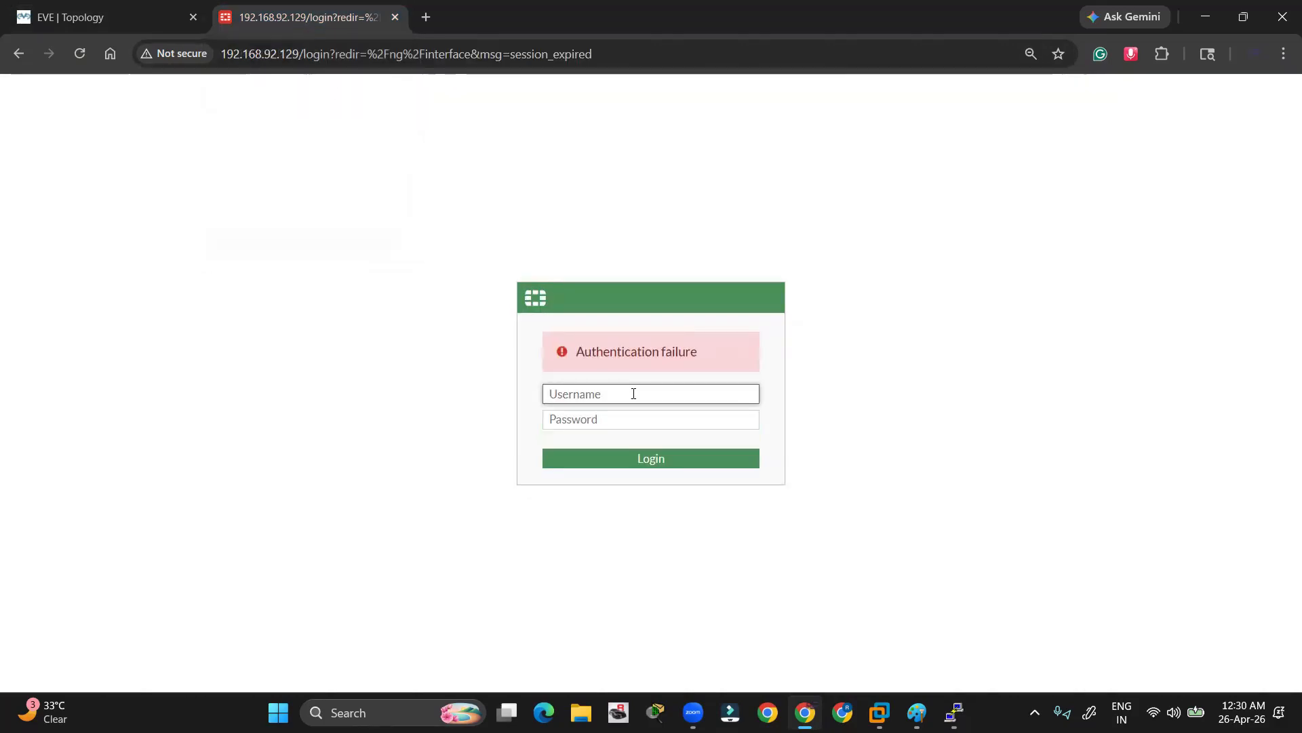
{"action": "type", "text": "admin"}
{"action": "key", "text": "Tab"}
{"action": "type", "text": "ad"}
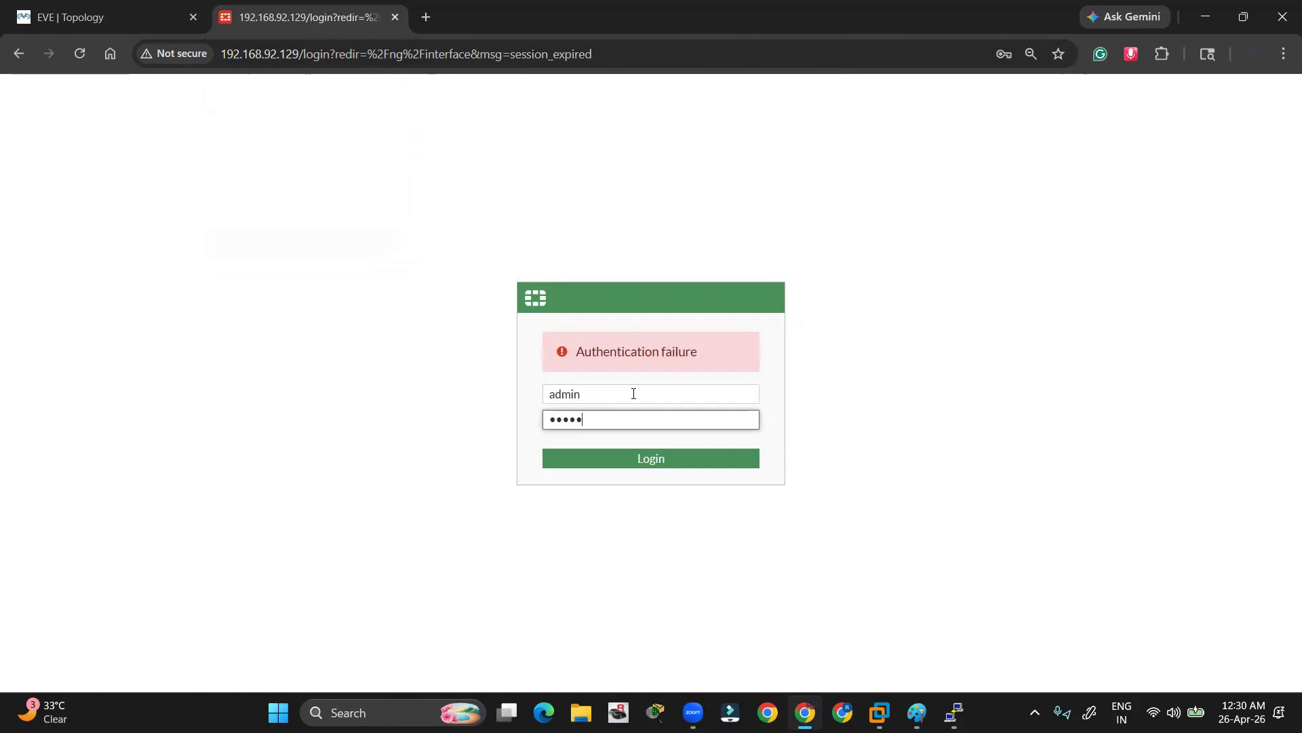
{"action": "type", "text": "min"}
{"action": "key", "text": "Return"}
Back on the topology, open telnet consoles to the R2 router and the source VPC
{"action": "left_click", "coordinate": [89, 5]}
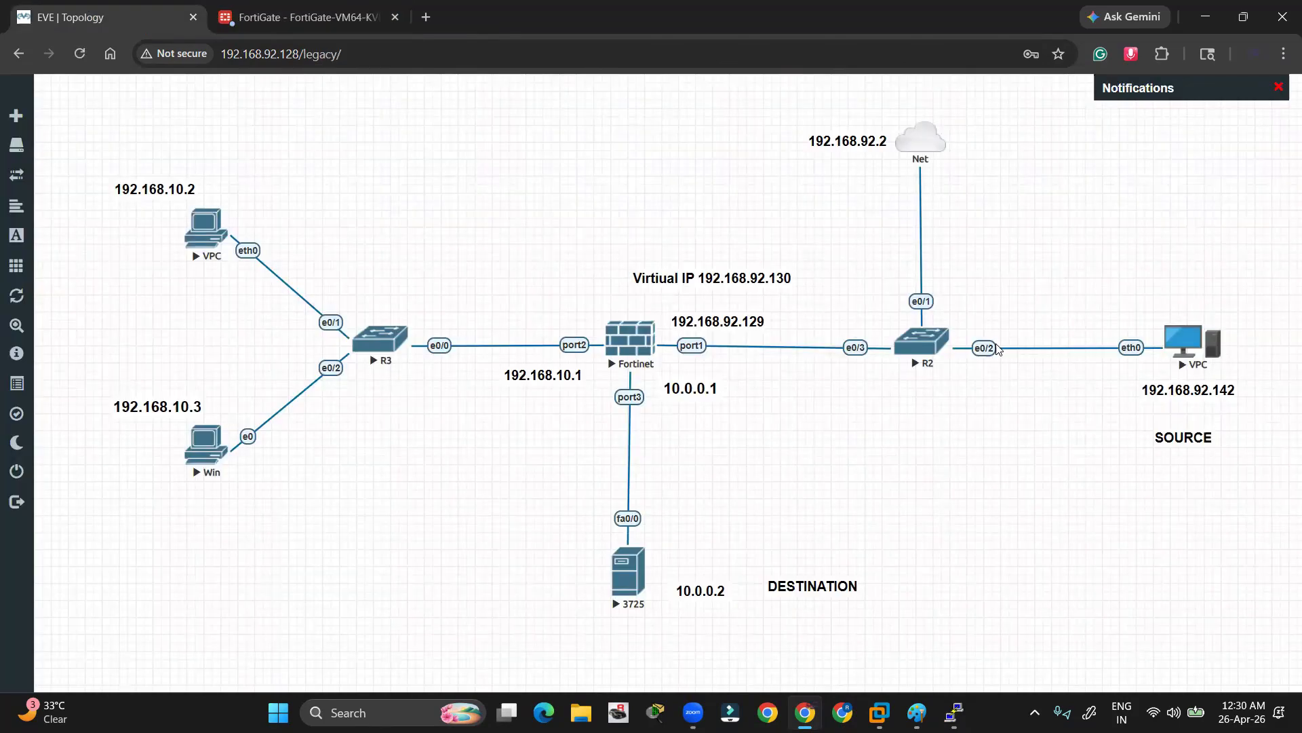
{"action": "left_click", "coordinate": [935, 339]}
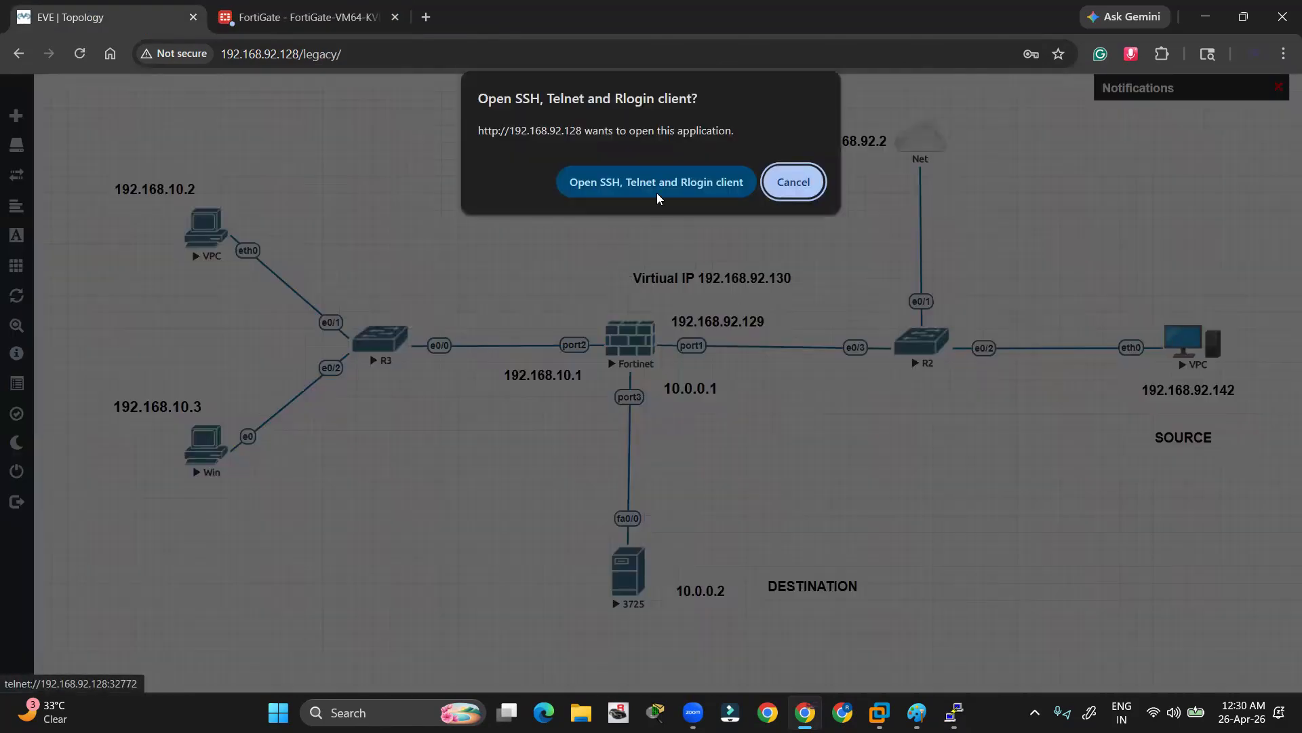
{"action": "left_click", "coordinate": [811, 180]}
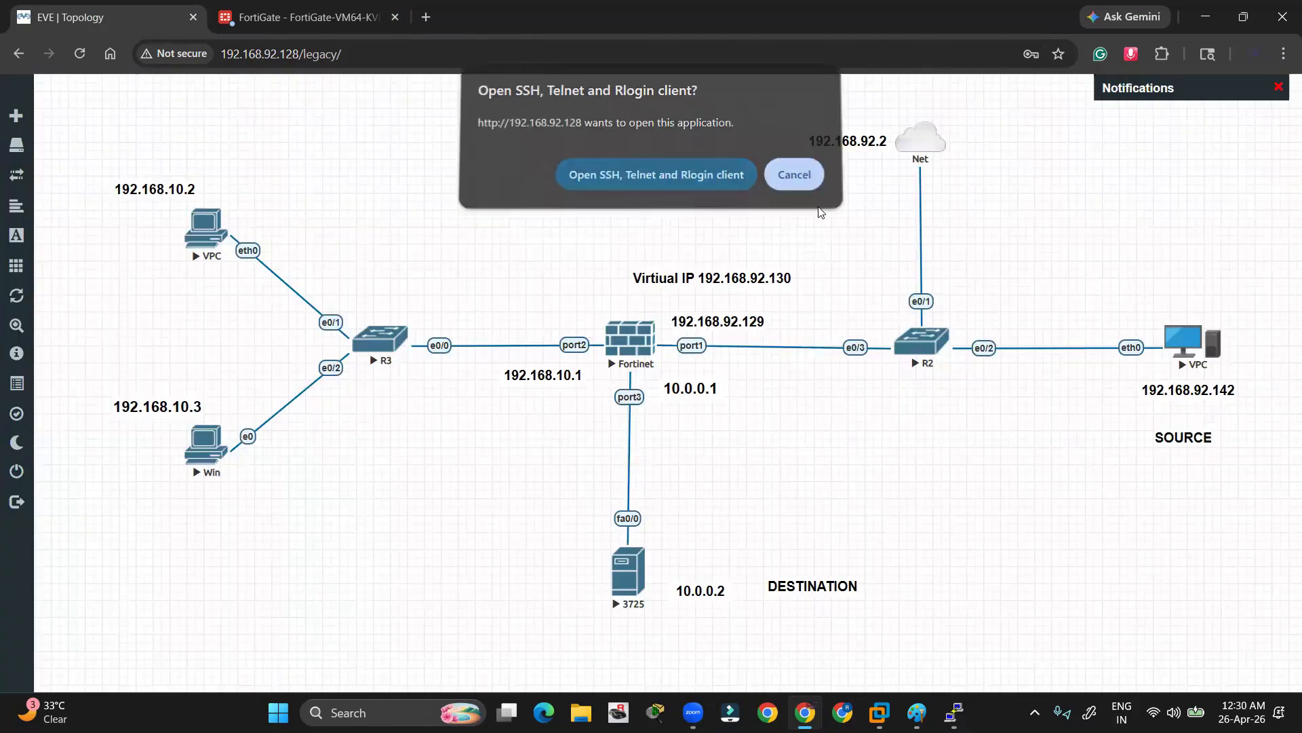
{"action": "key", "text": "alt+Tab"}
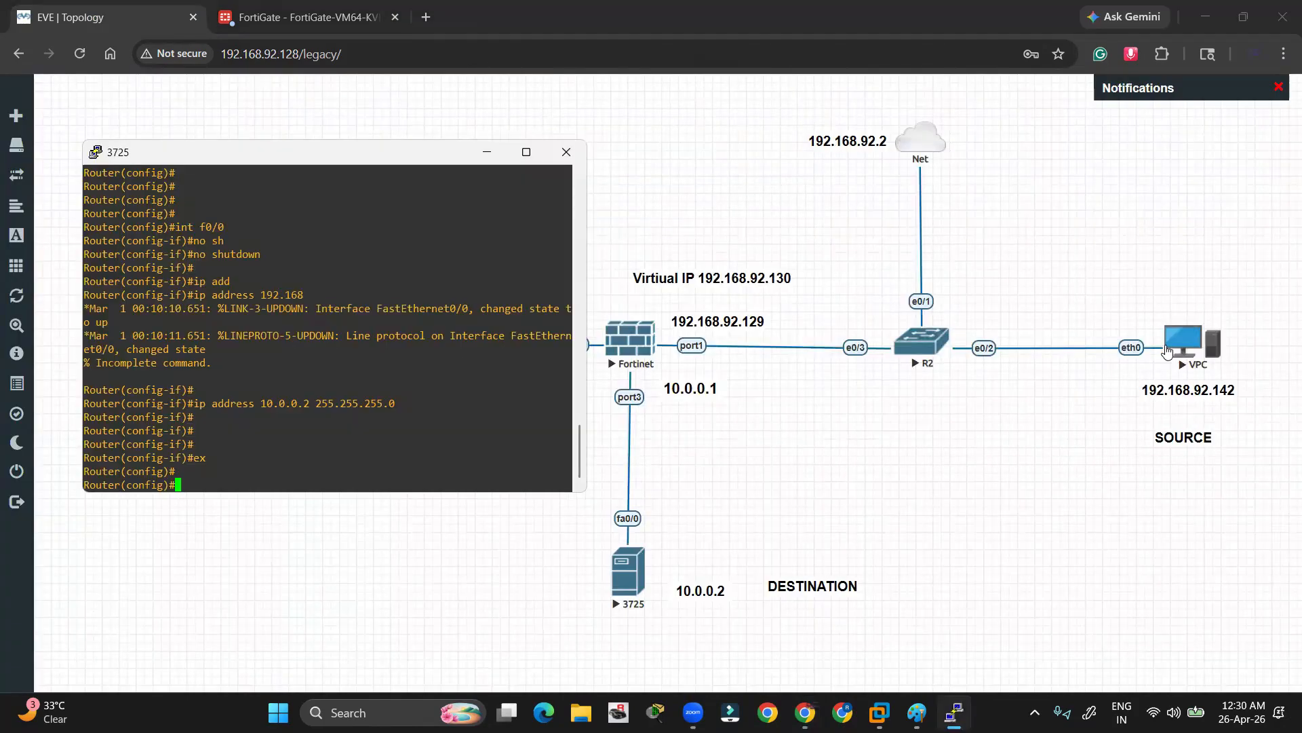
{"action": "left_click", "coordinate": [1170, 349]}
{"action": "left_click", "coordinate": [637, 190]}
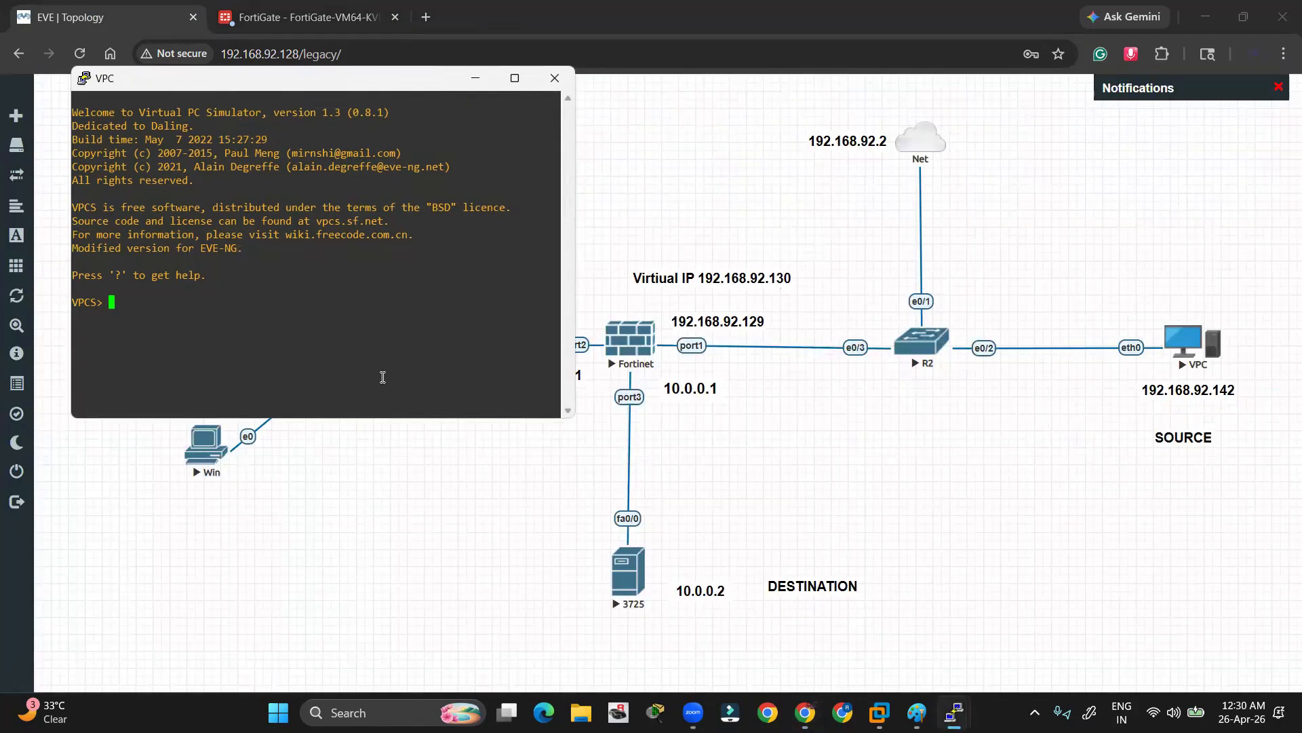
Run ip dhcp on the VPC to lease 192.168.92.142/24 with gateway 192.168.92.2
{"action": "key", "text": "Return"}
{"action": "key", "text": "Return"}
{"action": "type", "text": "ip dh"}
{"action": "key", "text": "Return"}
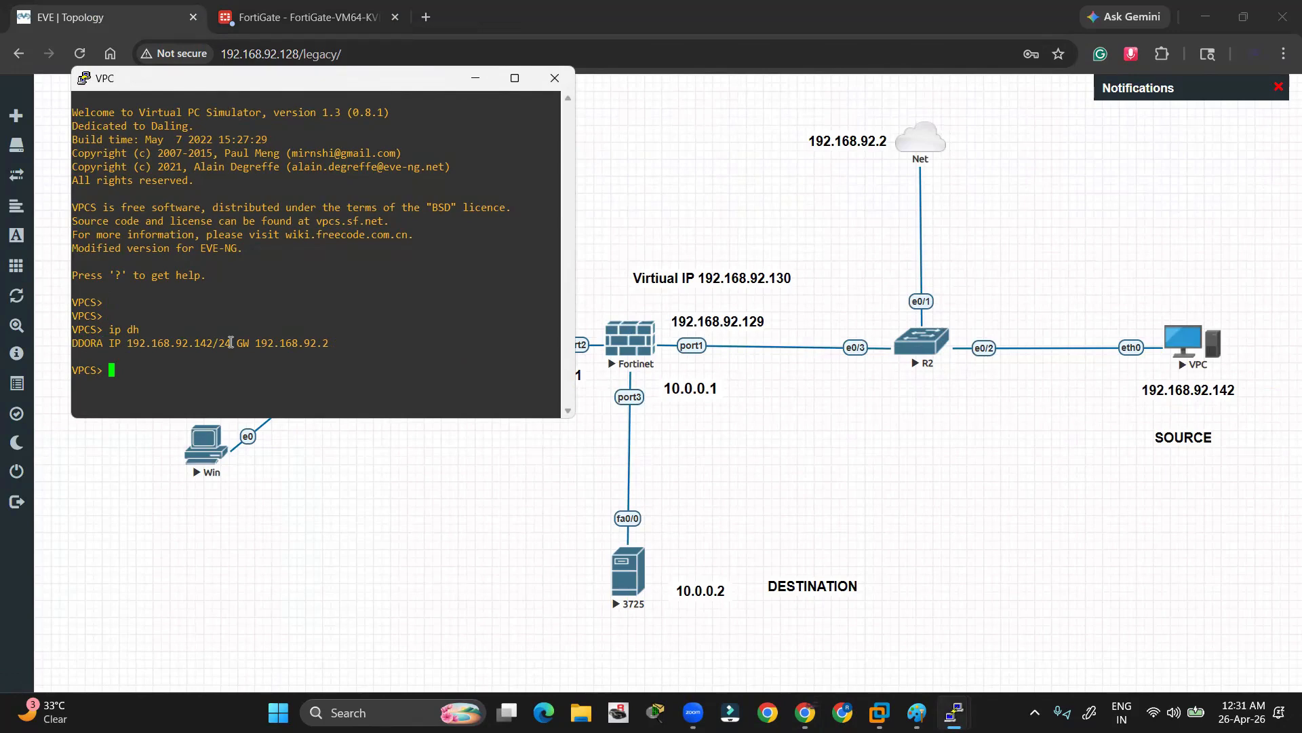
{"action": "left_click_drag", "start_coordinate": [230, 343], "coordinate": [133, 343]}
{"action": "left_click", "coordinate": [187, 337]}
{"action": "left_click_drag", "start_coordinate": [213, 344], "coordinate": [131, 344]}
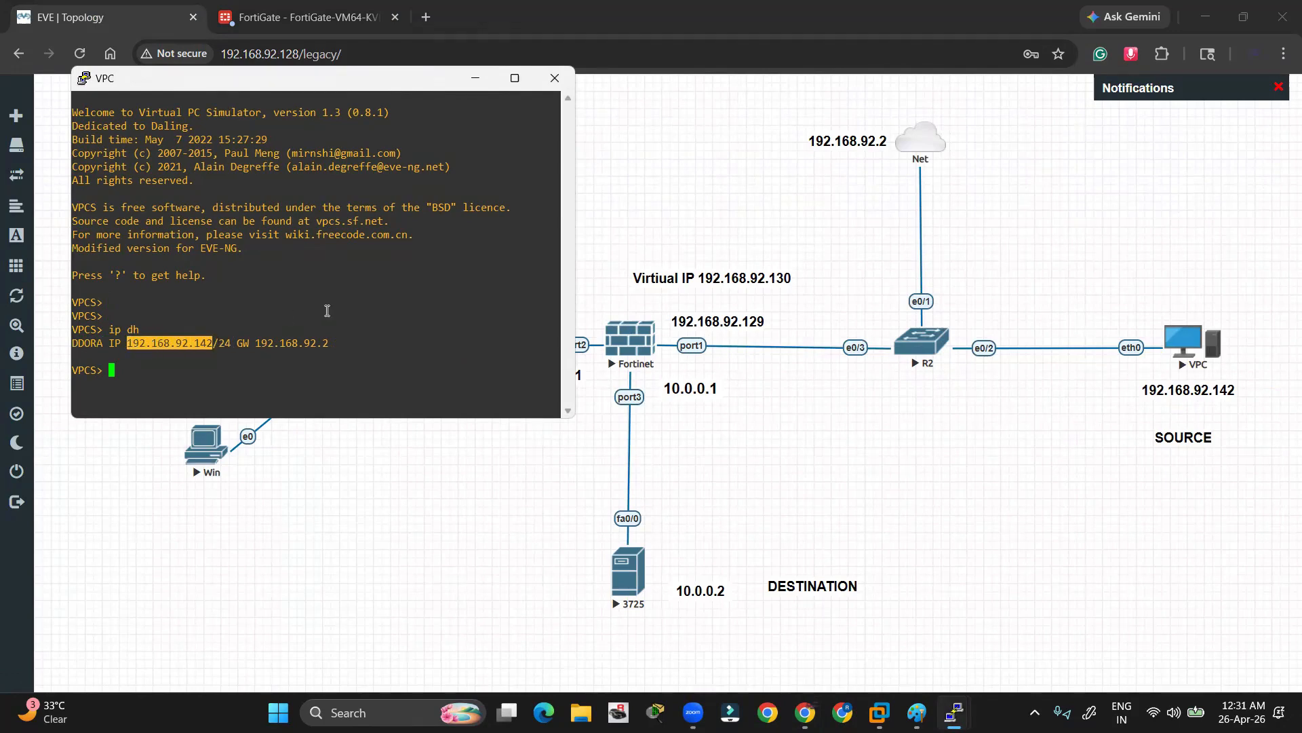
{"action": "key", "text": "Return"}
Close the VPC console and return to the topology diagram
{"action": "left_click", "coordinate": [1091, 254]}
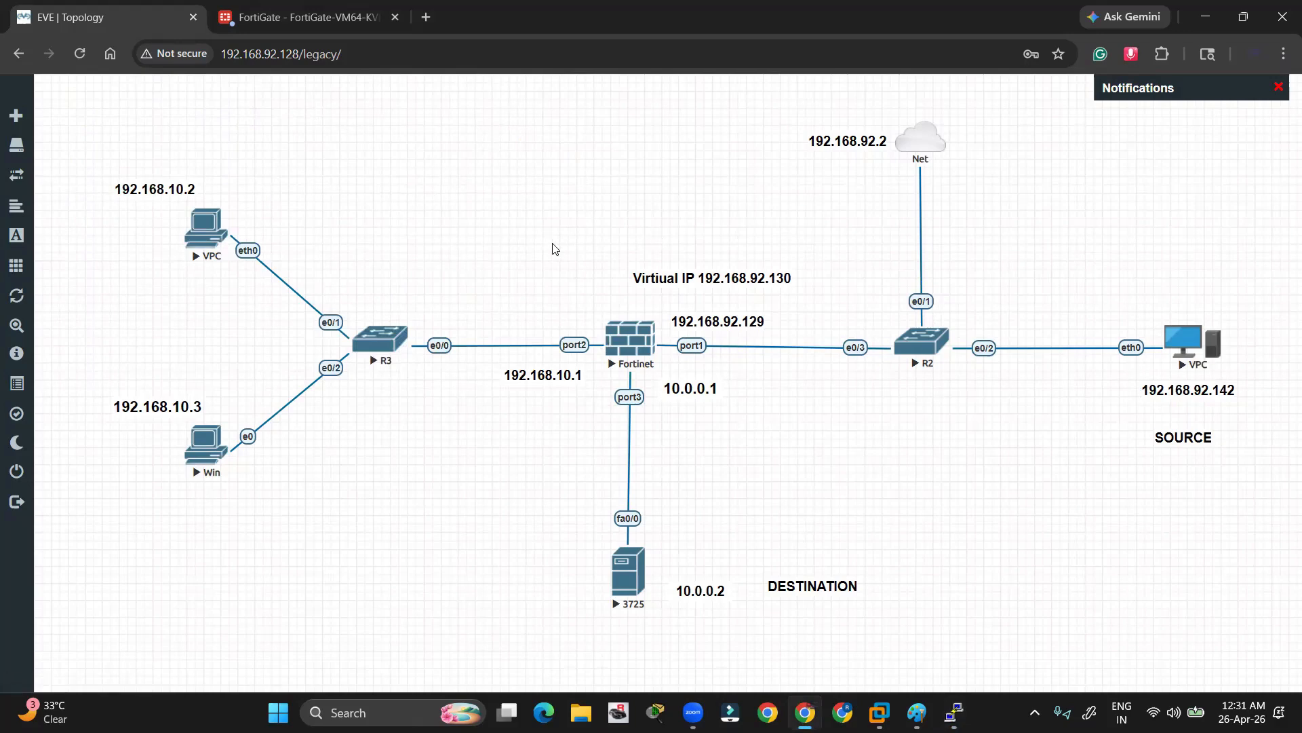
{"action": "left_click_drag", "start_coordinate": [541, 235], "coordinate": [747, 441]}
{"action": "left_click", "coordinate": [800, 446]}
Dismiss FortiGate's password warning, setup prompt and FortiOS 7.0.0 overview, then return to the topology
{"action": "left_click", "coordinate": [281, 19]}
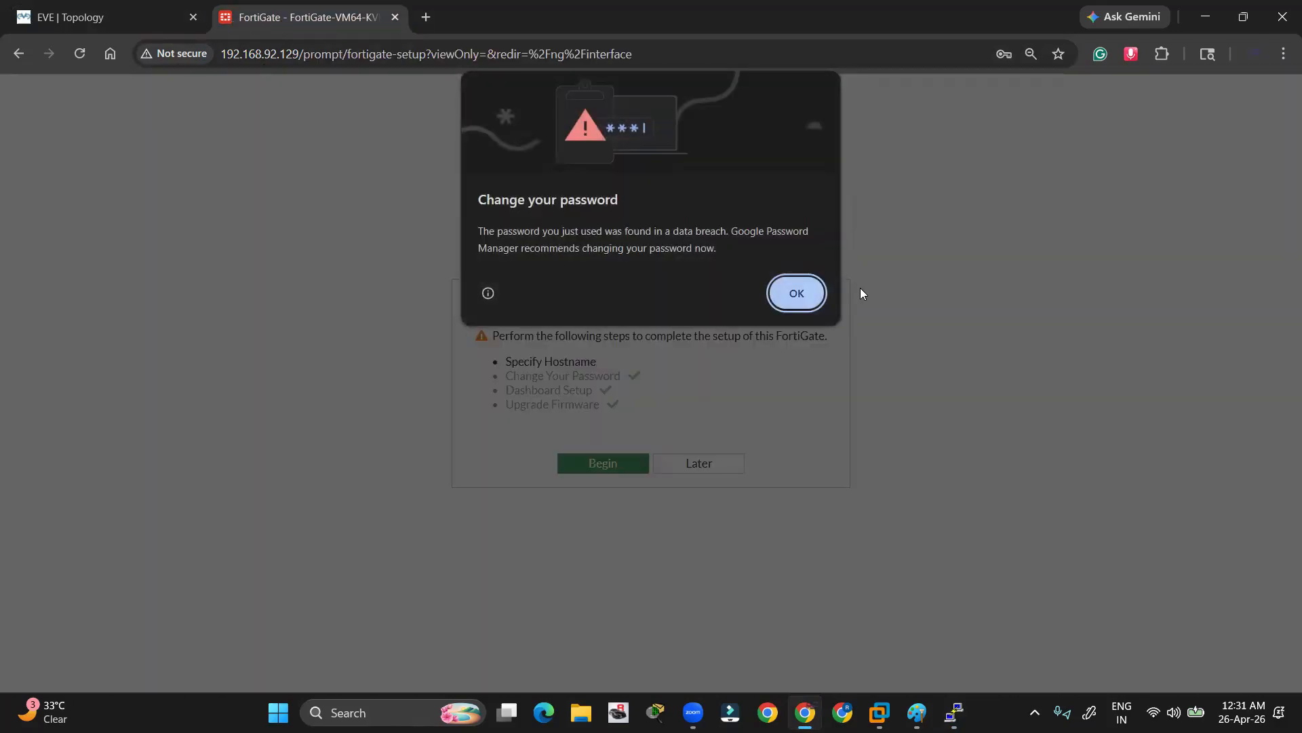
{"action": "left_click", "coordinate": [798, 299]}
{"action": "left_click", "coordinate": [706, 466]}
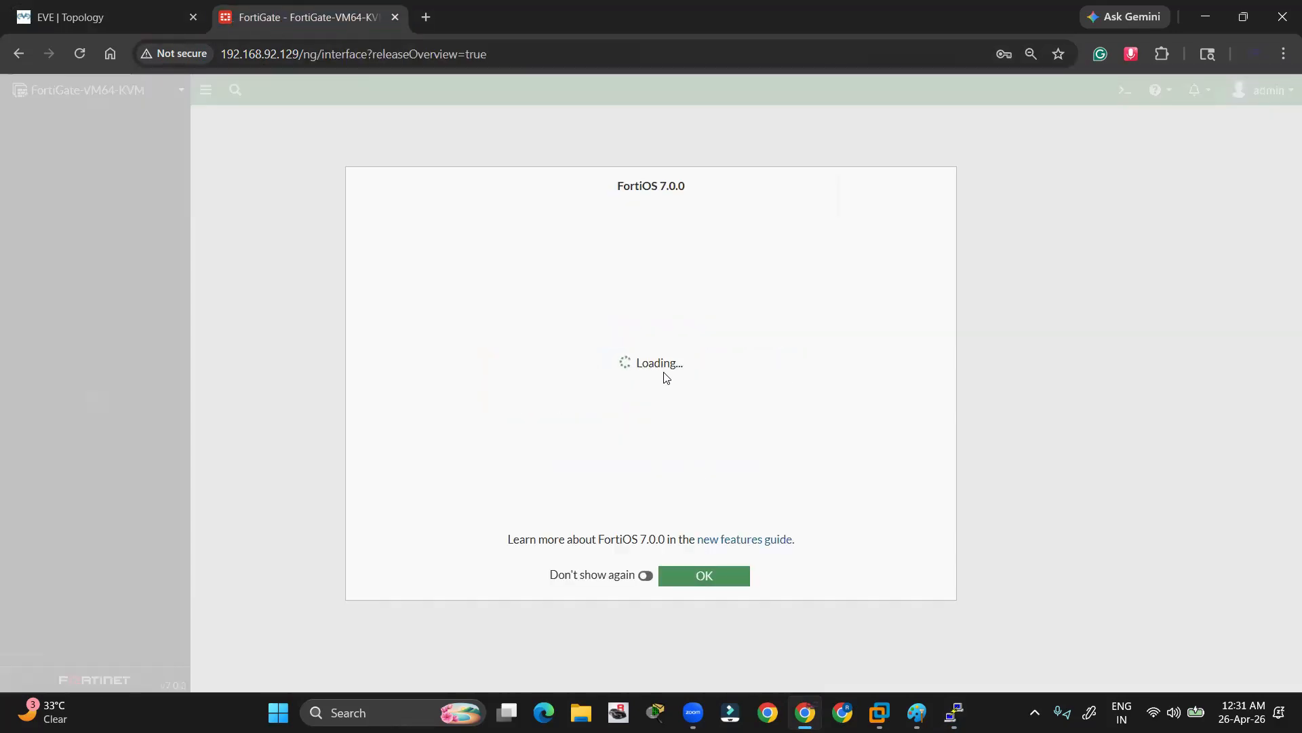
{"action": "left_click", "coordinate": [701, 575]}
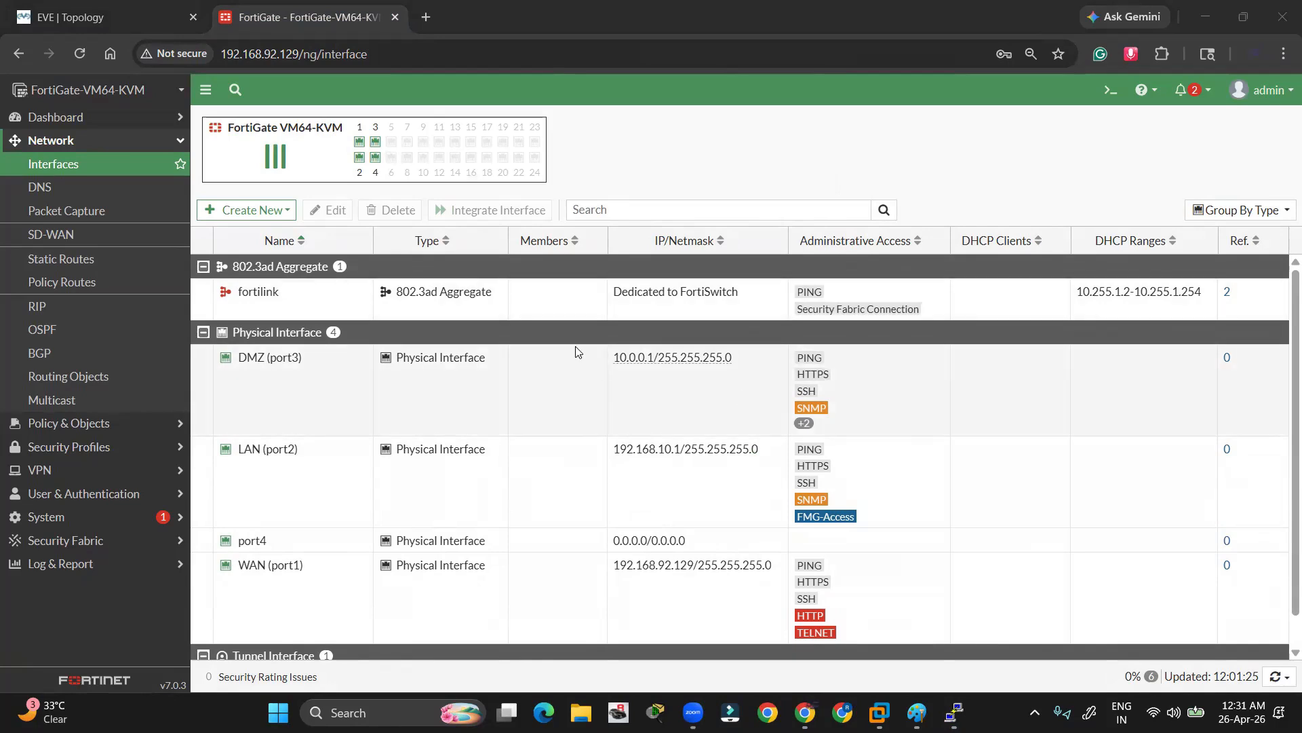
{"action": "left_click", "coordinate": [109, 17]}
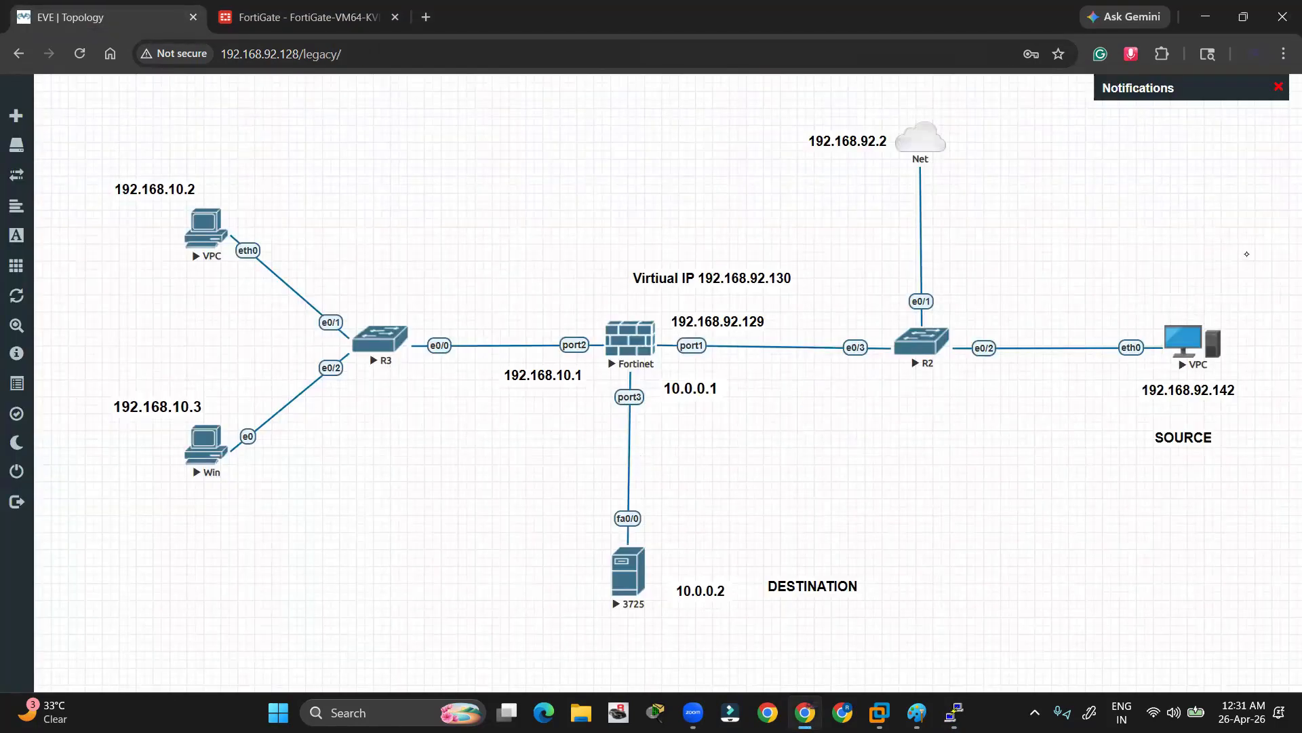
Circle port3 (10.0.0.1) and port1 (192.168.92.129) on the diagram, then clear the marks
{"action": "left_click_drag", "start_coordinate": [605, 396], "coordinate": [732, 370]}
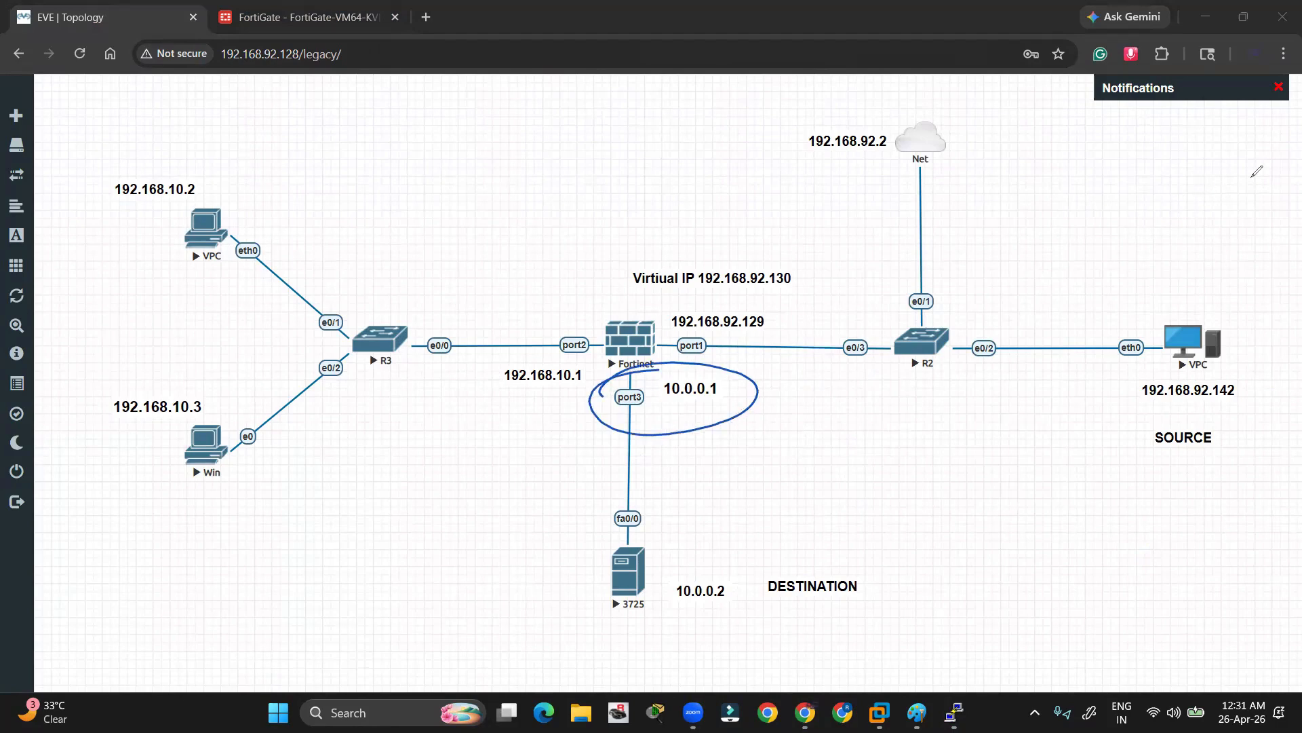
{"action": "mouse_move", "coordinate": [675, 309]}
{"action": "left_mouse_down"}
{"action": "mouse_move", "coordinate": [709, 359]}
{"action": "mouse_move", "coordinate": [670, 311]}
{"action": "left_mouse_up"}
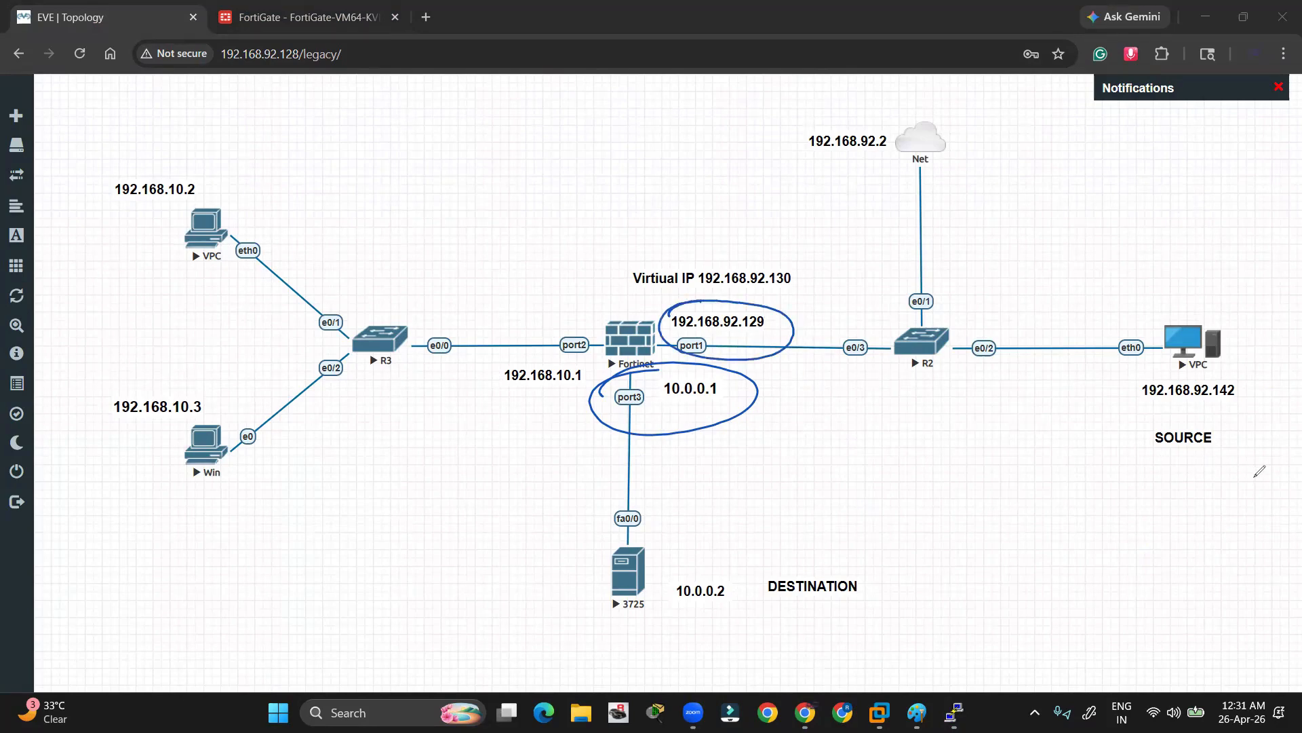
{"action": "left_click", "coordinate": [1205, 505]}
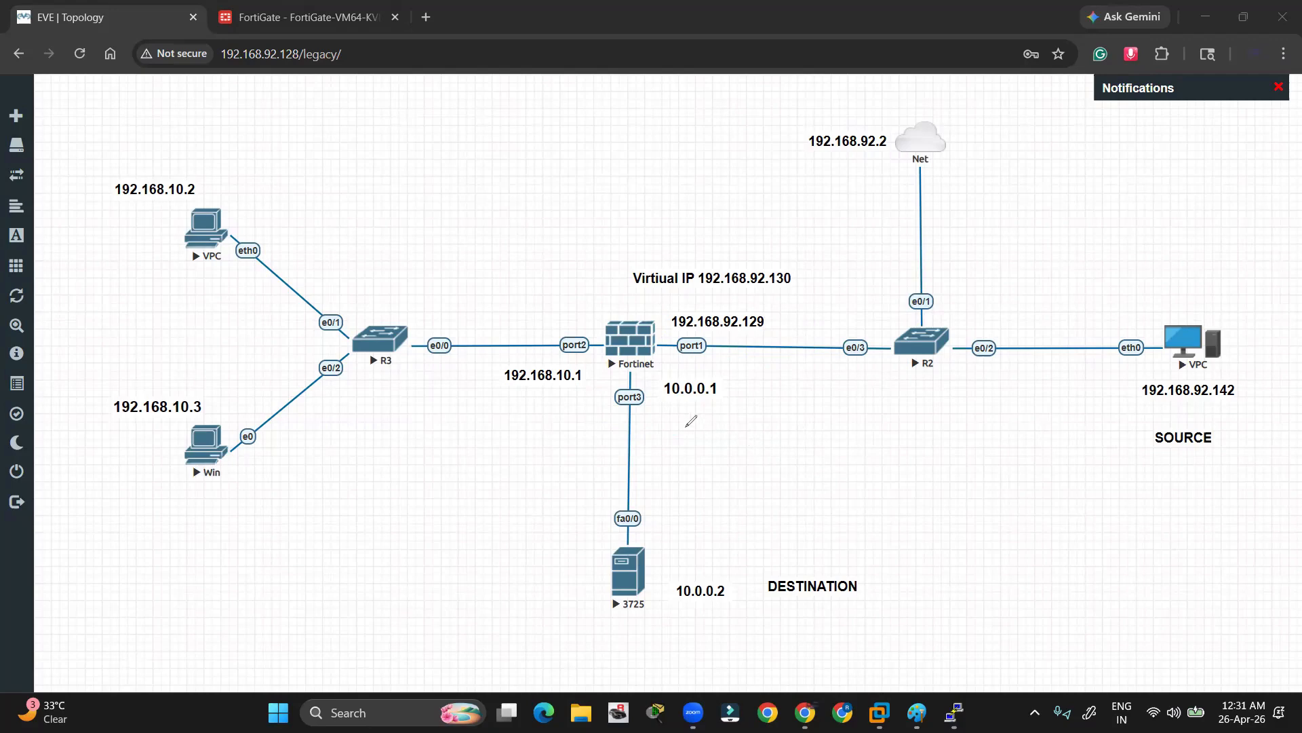
Mark the path from 10.0.0.1 to server 10.0.0.2, erase it, and show FortiGate's interfaces
{"action": "mouse_move", "coordinate": [678, 413]}
{"action": "left_mouse_down"}
{"action": "mouse_move", "coordinate": [670, 541]}
{"action": "mouse_move", "coordinate": [688, 541]}
{"action": "left_mouse_up"}
{"action": "mouse_move", "coordinate": [674, 597]}
{"action": "left_mouse_down"}
{"action": "mouse_move", "coordinate": [745, 582]}
{"action": "mouse_move", "coordinate": [698, 610]}
{"action": "left_mouse_up"}
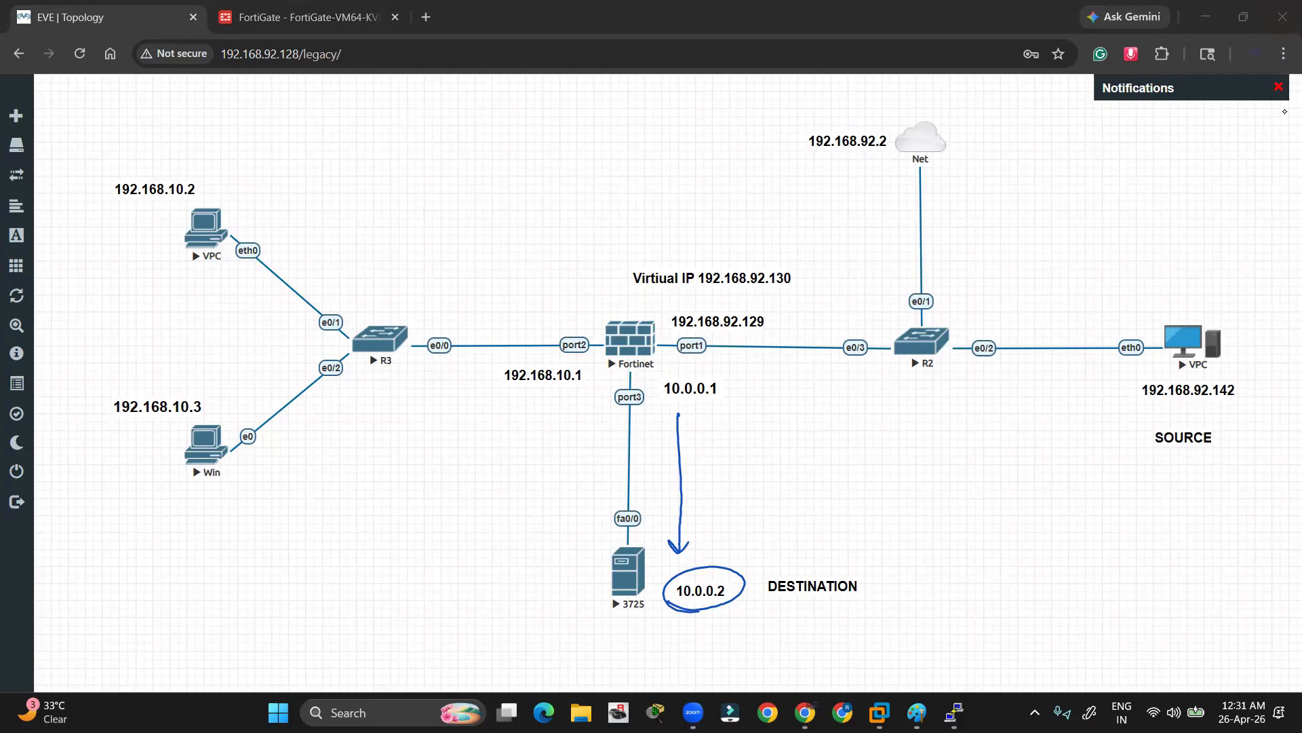
{"action": "key", "text": "Escape"}
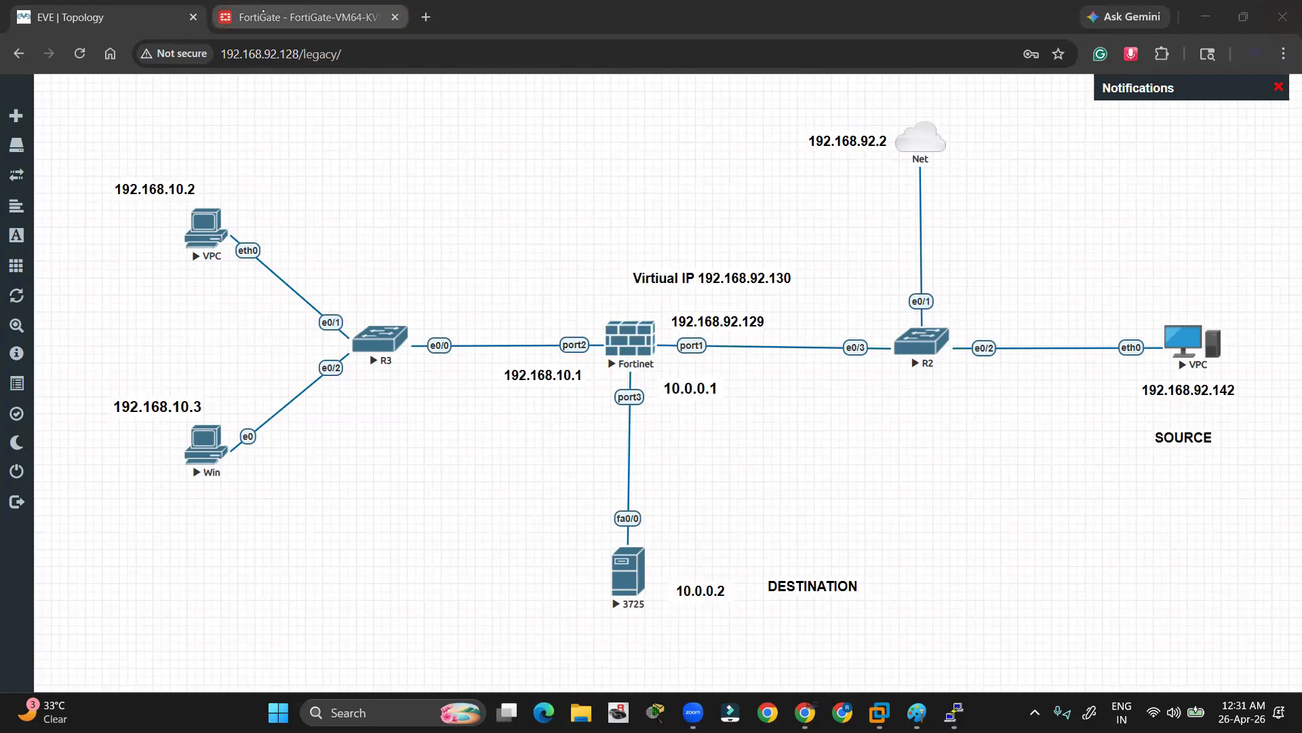
{"action": "left_click", "coordinate": [263, 11]}
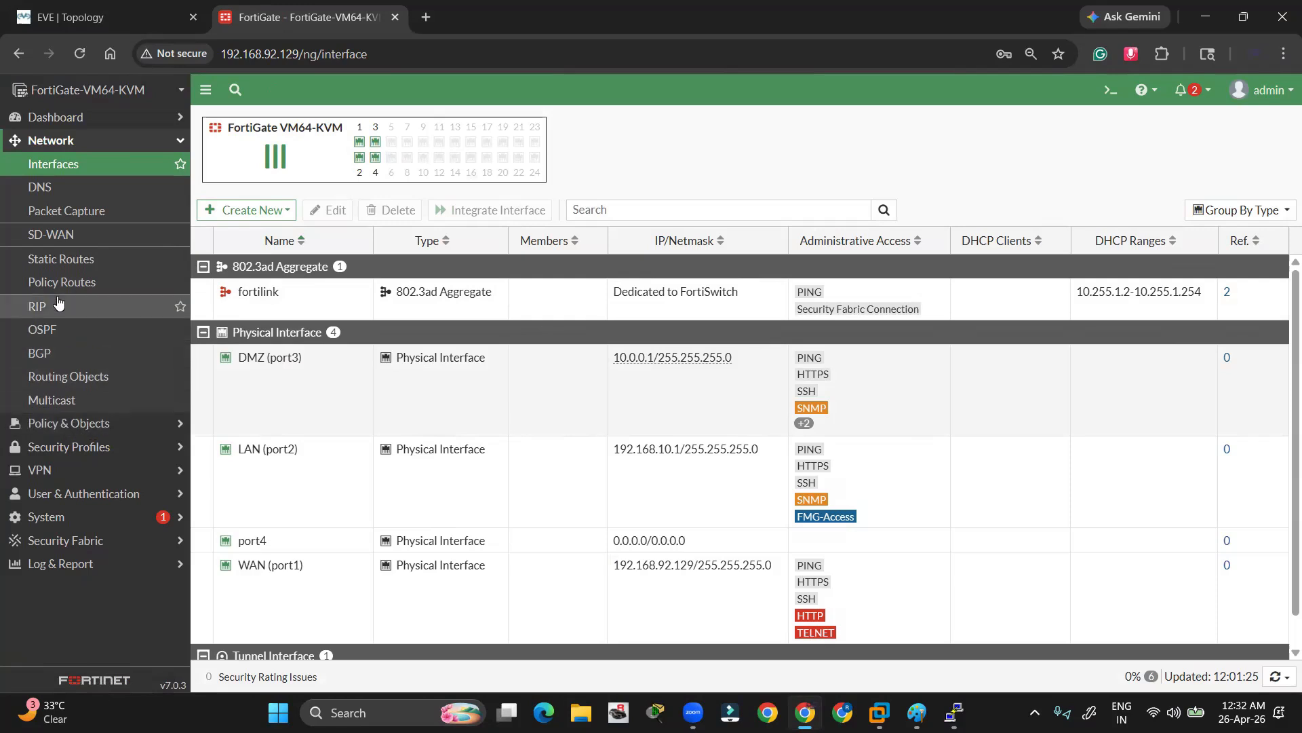
Go to the Static Routes list under Network in FortiGate
{"action": "left_click", "coordinate": [55, 165]}
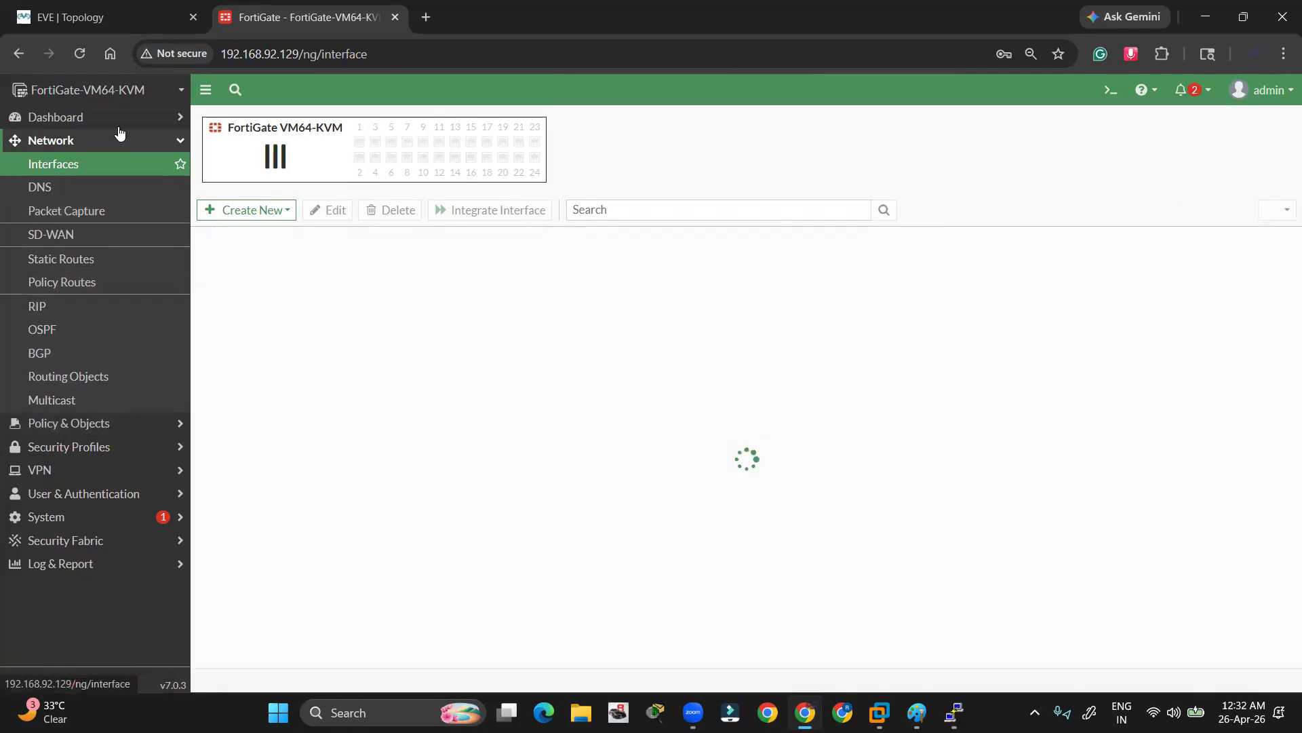
{"action": "left_click", "coordinate": [72, 142]}
{"action": "left_click", "coordinate": [67, 141]}
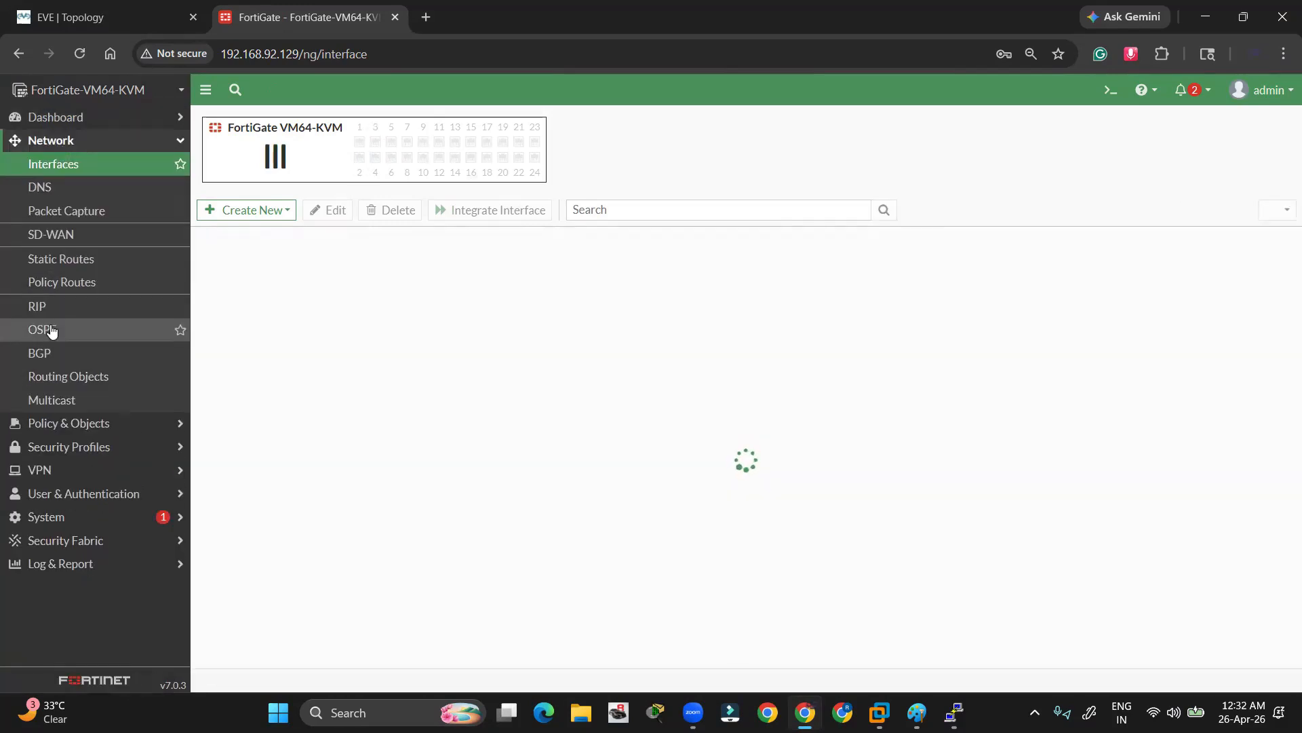
{"action": "left_click", "coordinate": [43, 264]}
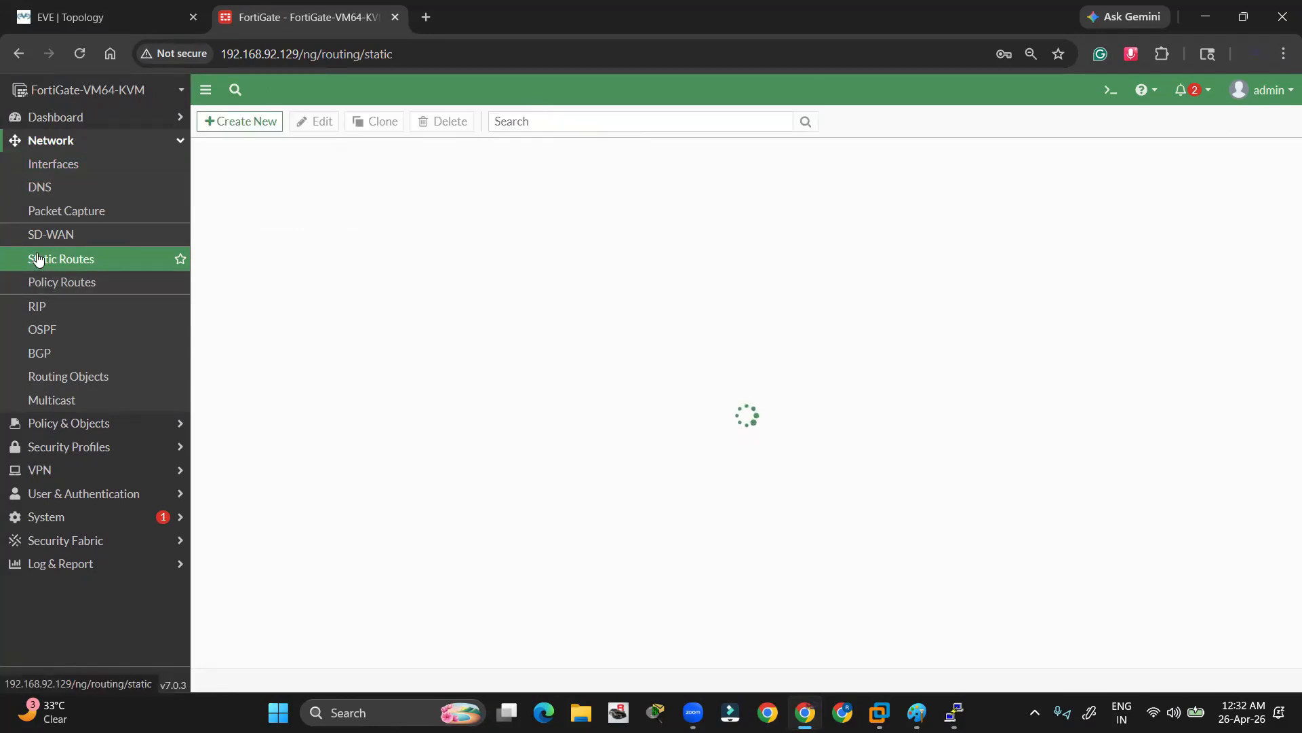
Add an enabled default route 0.0.0.0/0 via gateway 192.168.92.2 on WAN (port1)
{"action": "left_click", "coordinate": [243, 123]}
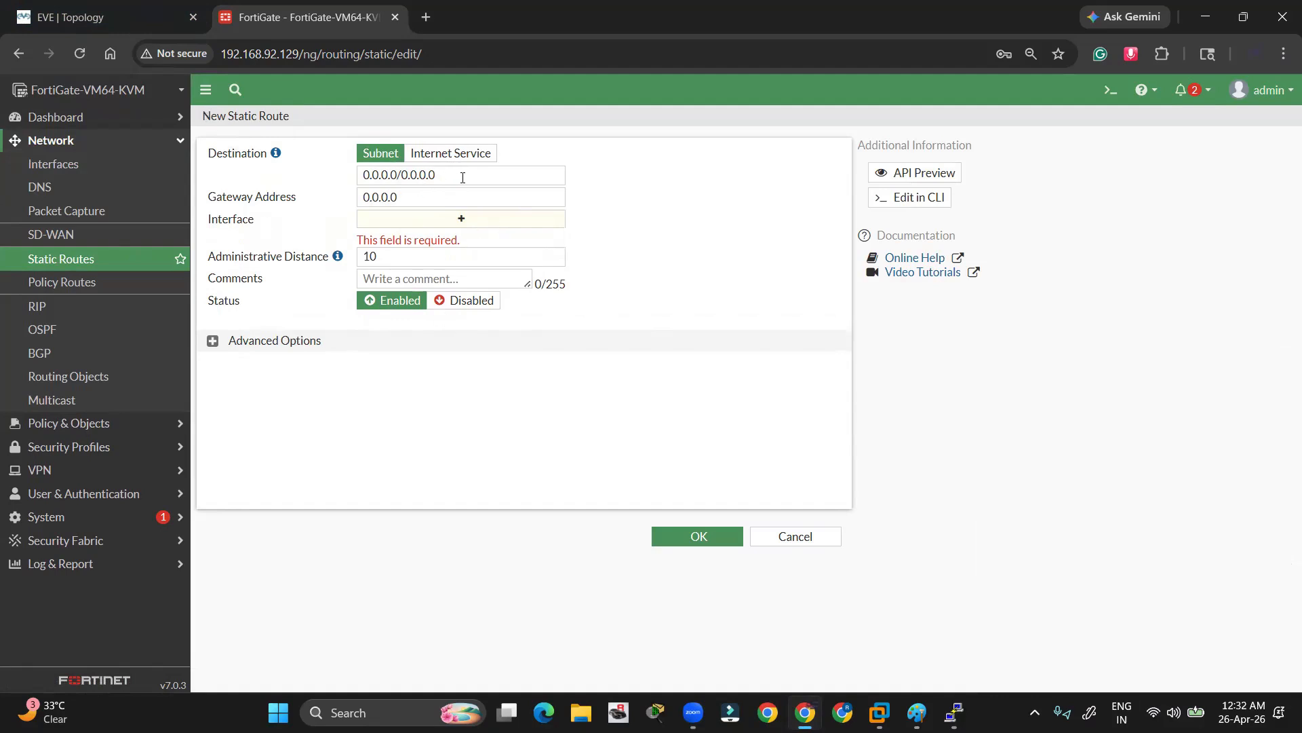
{"action": "left_click_drag", "start_coordinate": [463, 178], "coordinate": [348, 179]}
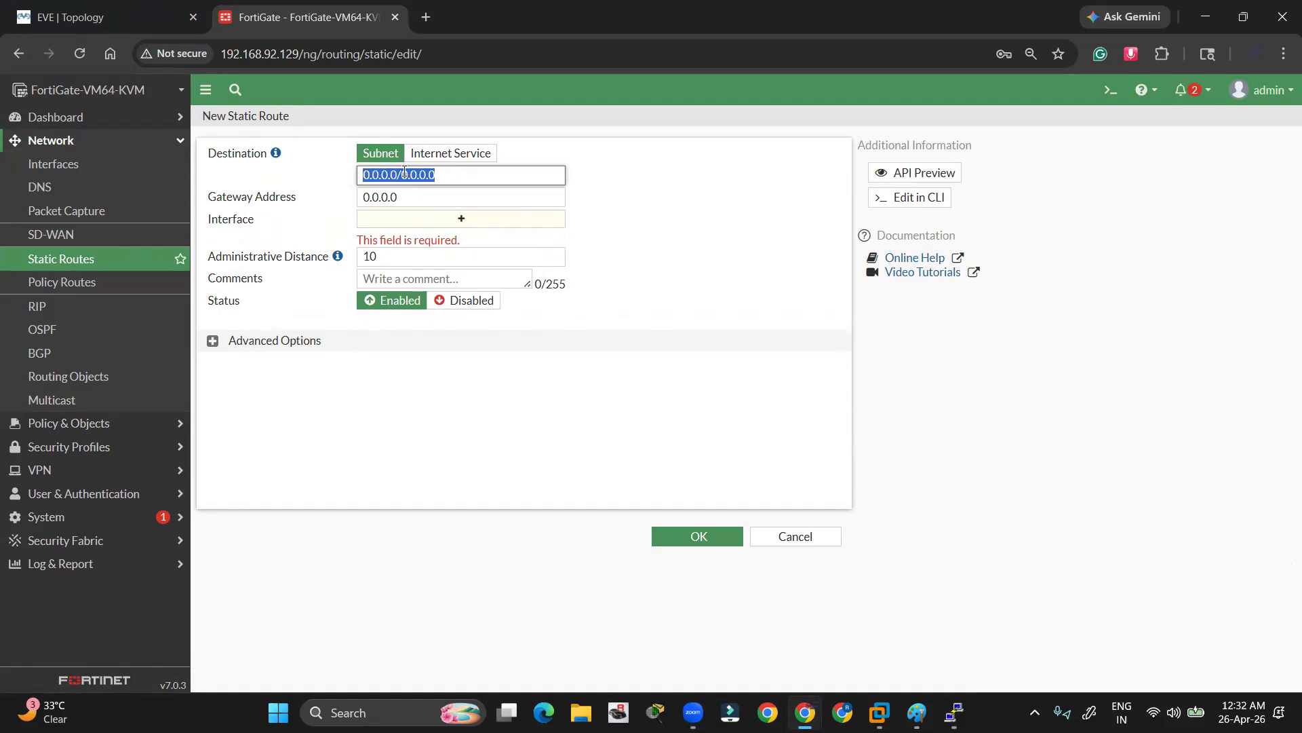
{"action": "left_click_drag", "start_coordinate": [421, 195], "coordinate": [352, 200]}
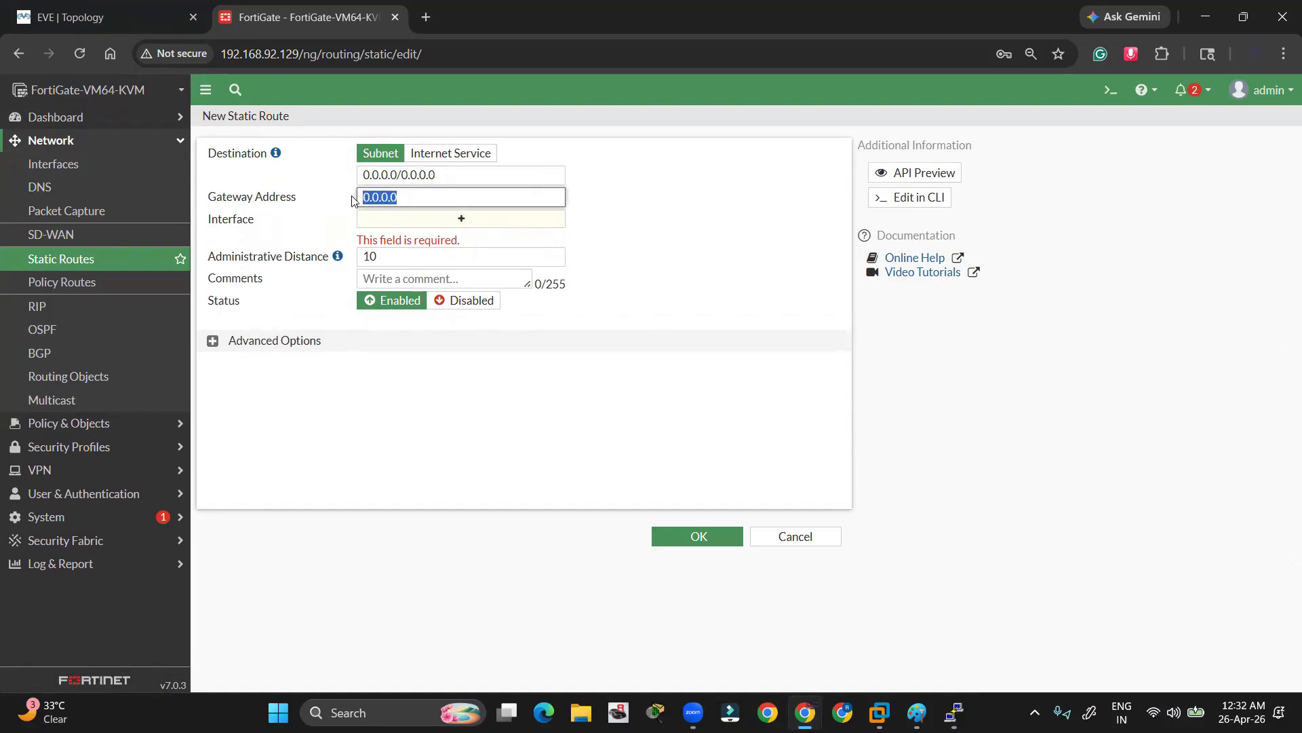
{"action": "type", "text": "192.168.92.2"}
{"action": "left_click", "coordinate": [440, 218]}
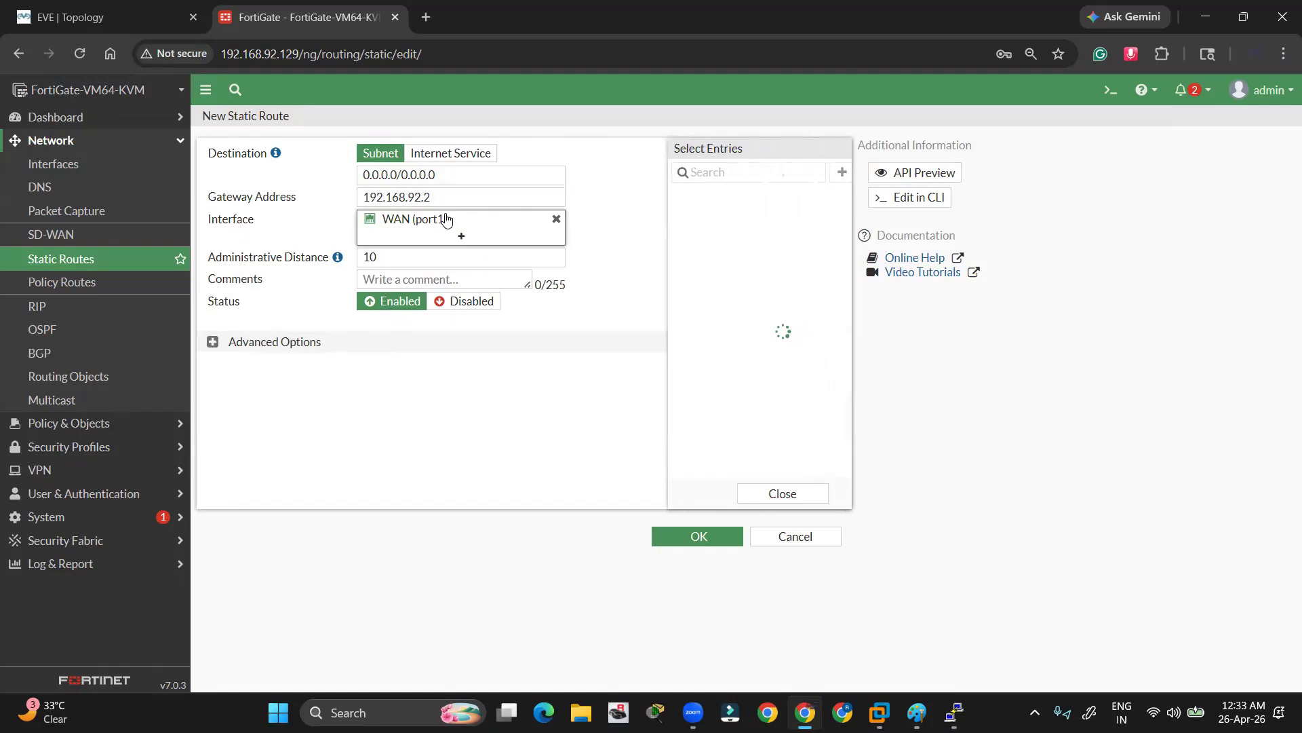
{"action": "left_click", "coordinate": [594, 455]}
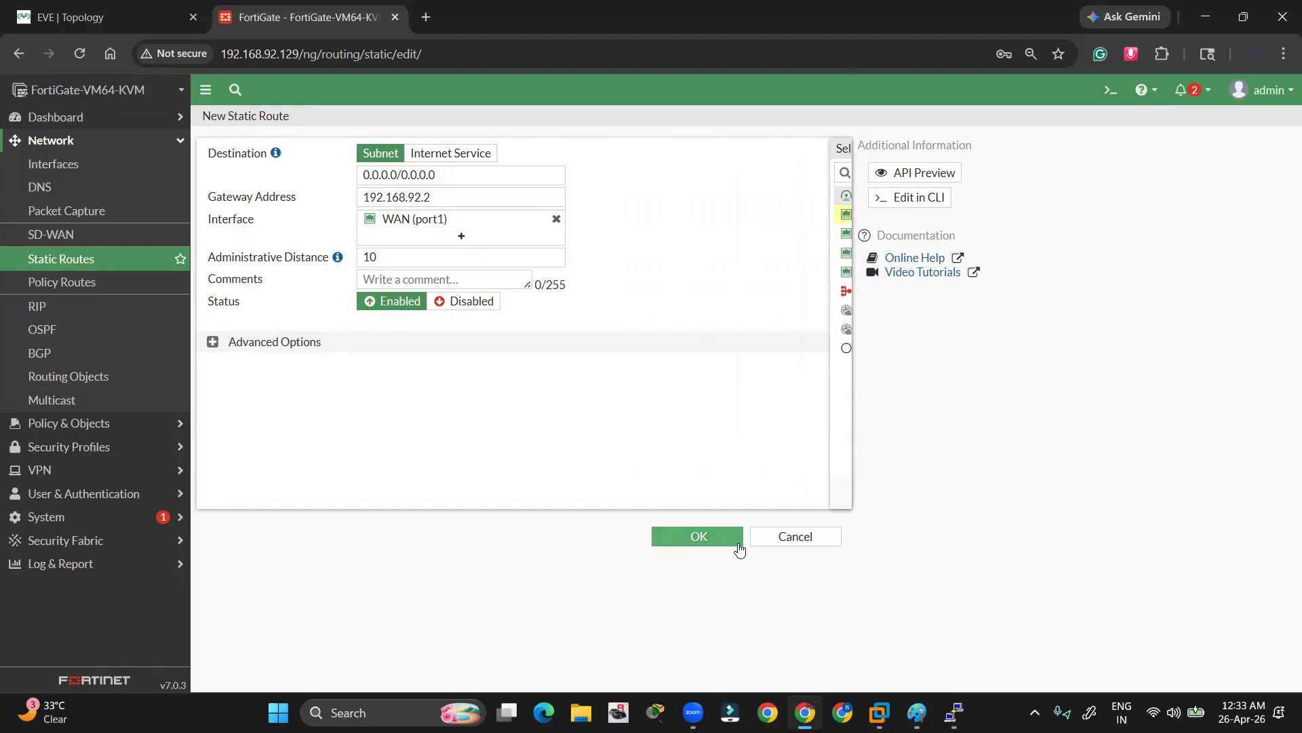
{"action": "left_click", "coordinate": [697, 539]}
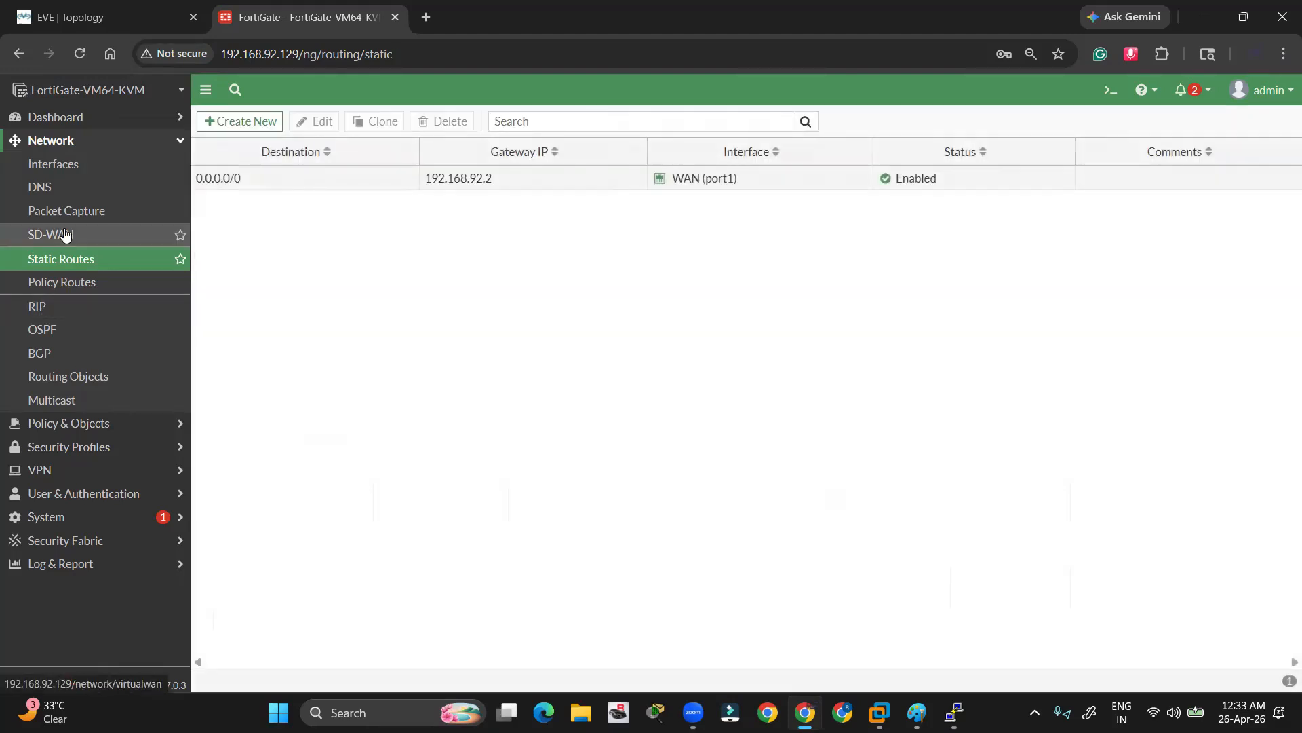
{"action": "left_click", "coordinate": [75, 17]}
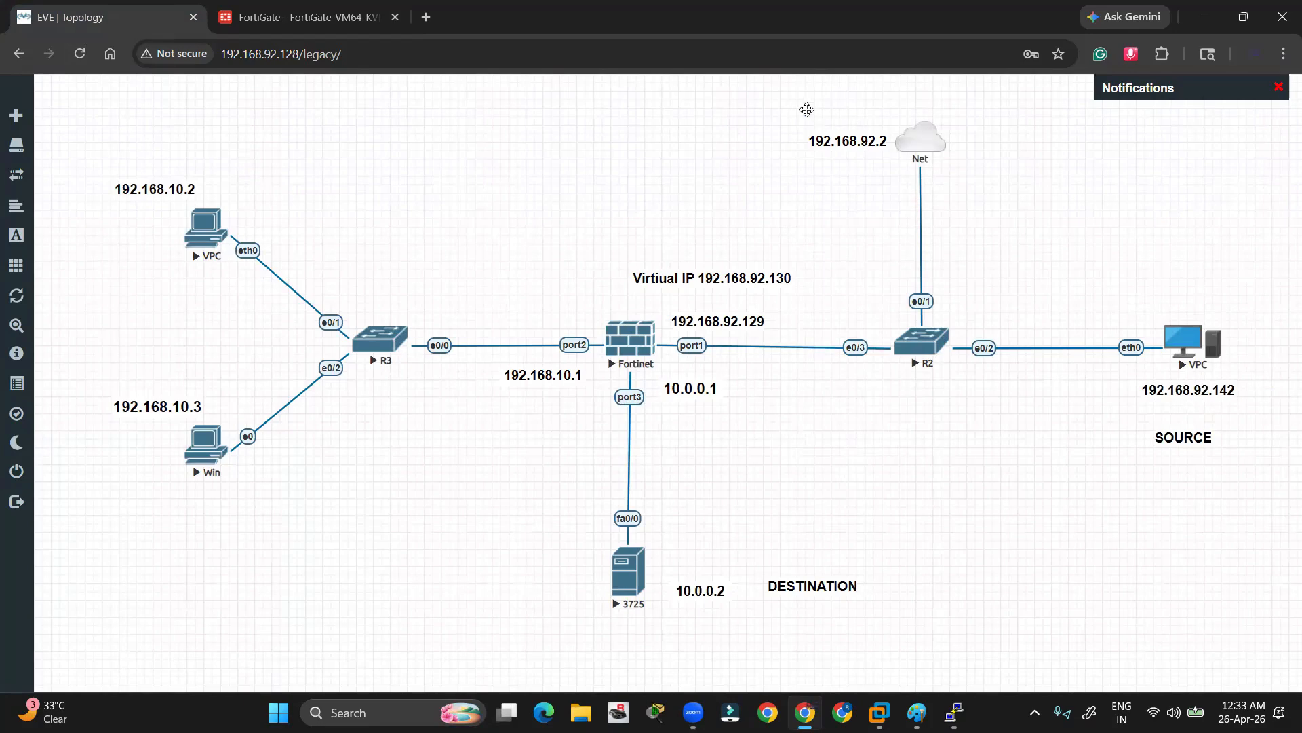
Open a blank New Virtual IP form from Policy & Objects > Virtual IPs
{"action": "left_click_drag", "start_coordinate": [806, 110], "coordinate": [984, 180]}
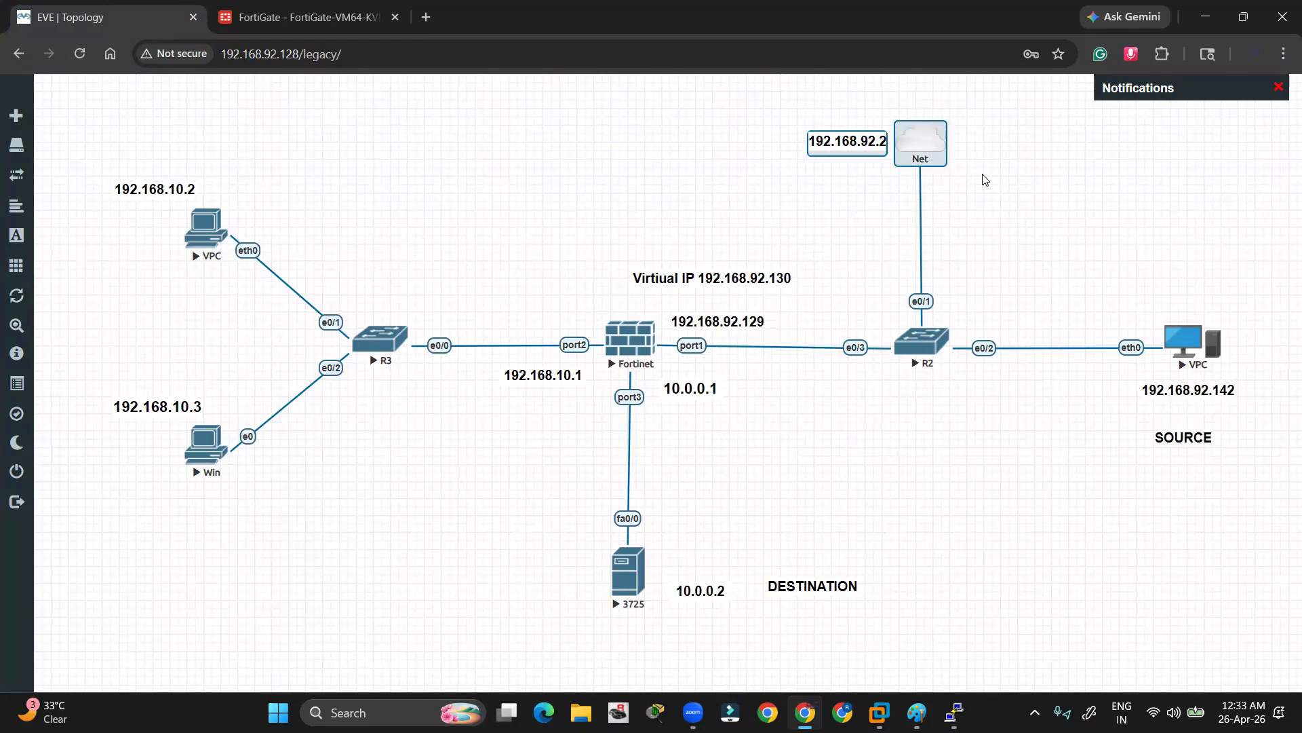
{"action": "left_click", "coordinate": [307, 12]}
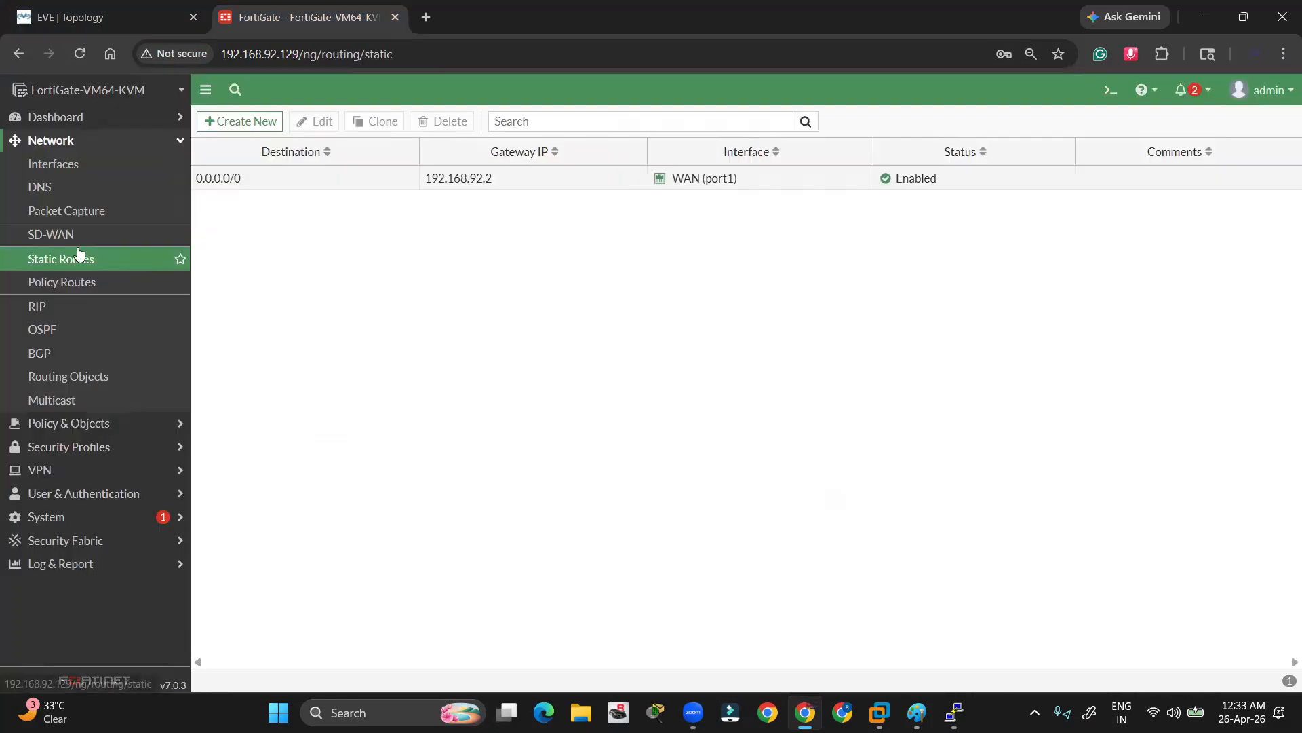
{"action": "left_click", "coordinate": [56, 140]}
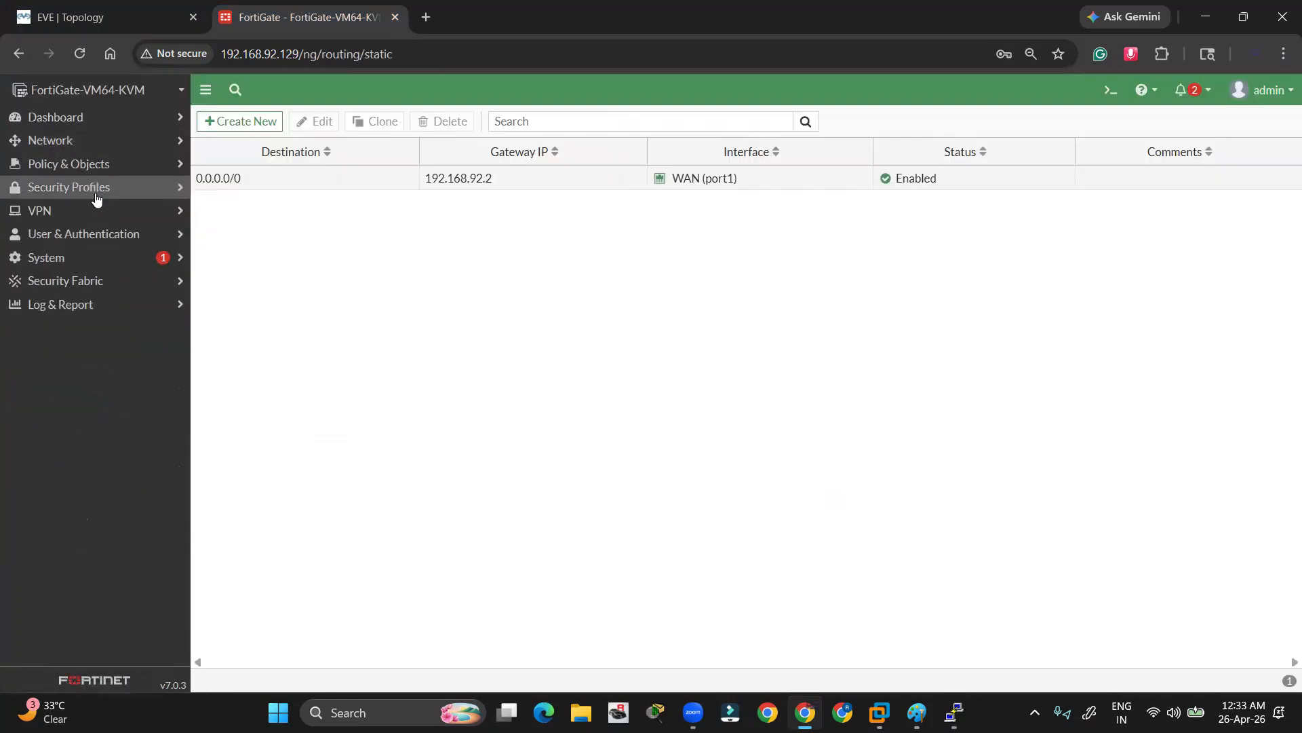
{"action": "left_click", "coordinate": [75, 165]}
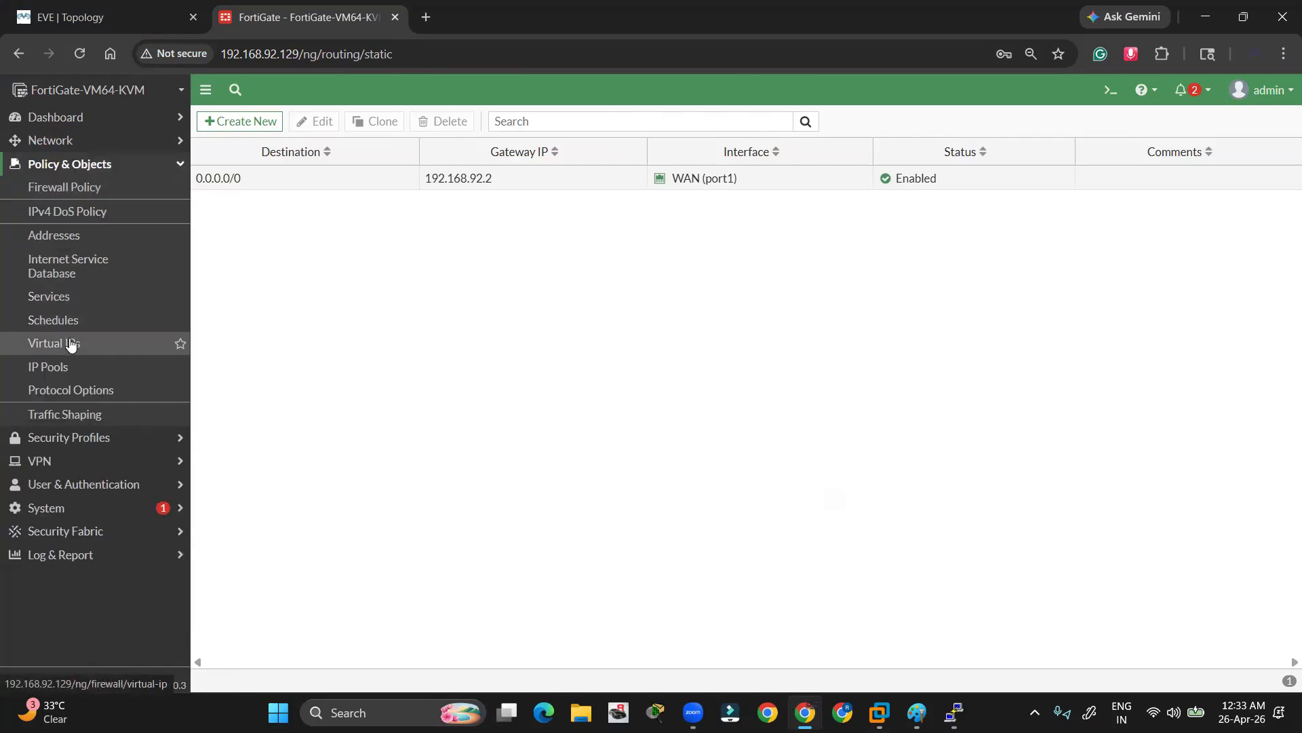
{"action": "left_click", "coordinate": [71, 344]}
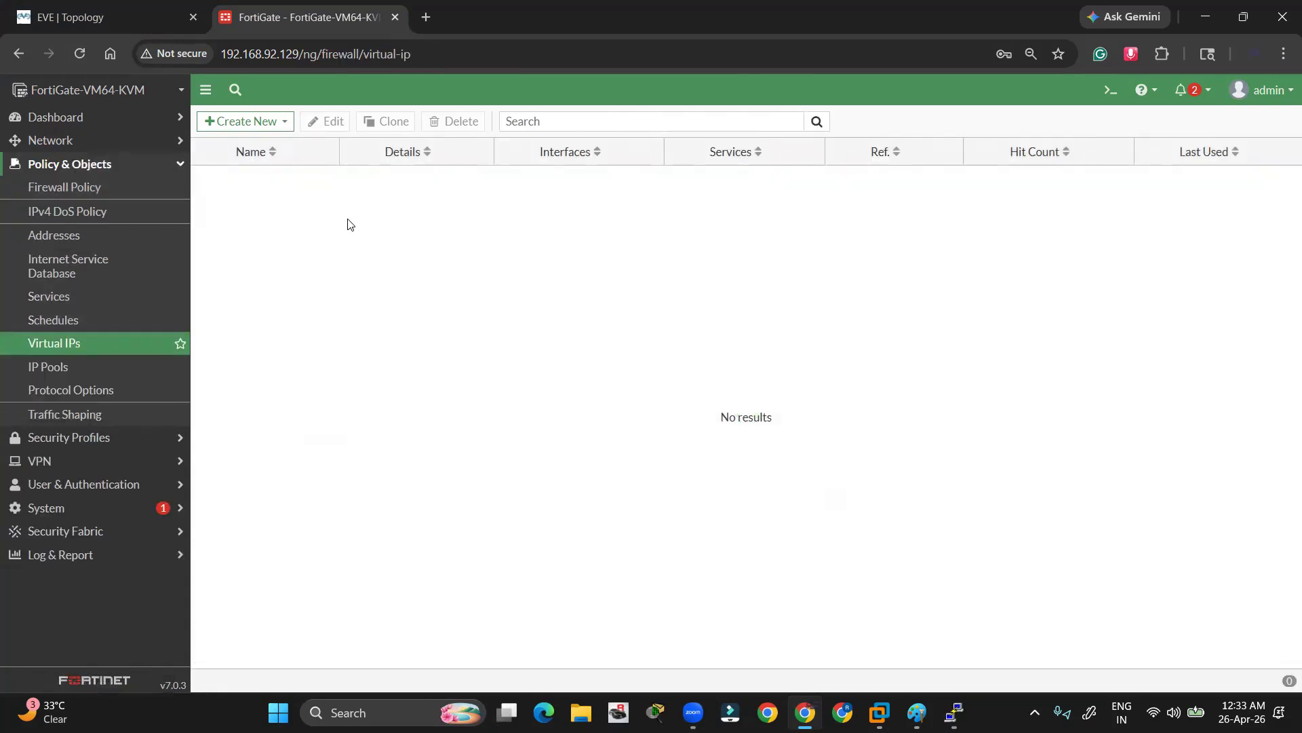
{"action": "left_click", "coordinate": [265, 126]}
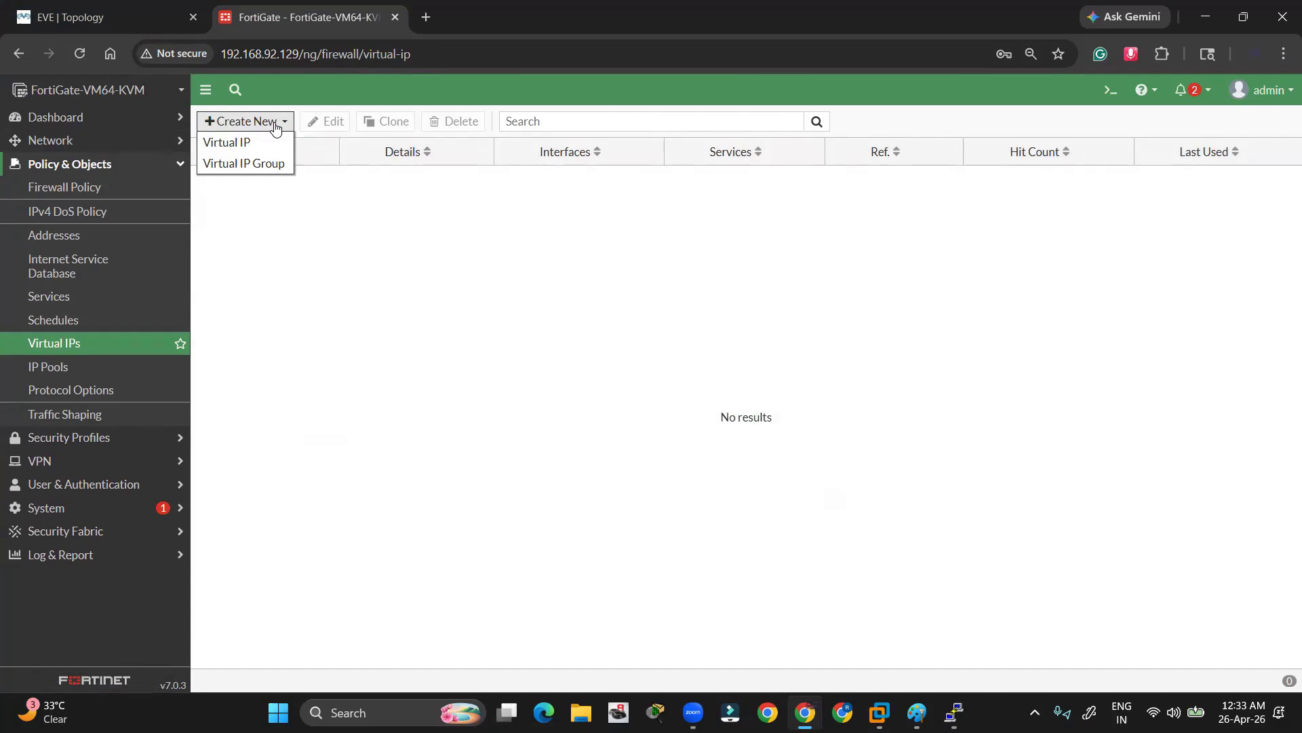
{"action": "left_click", "coordinate": [238, 138]}
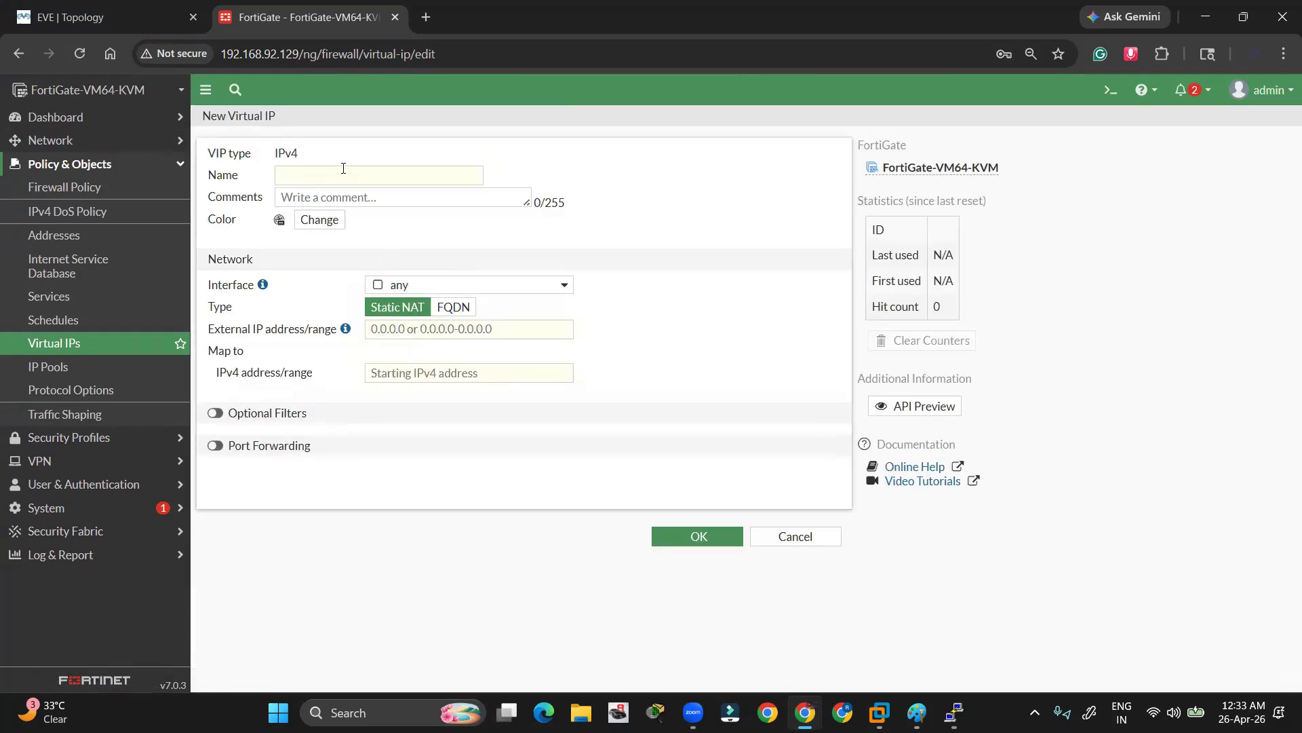
Name the new virtual IP 'DNAT DMZ - WAN'
{"action": "left_click", "coordinate": [309, 169]}
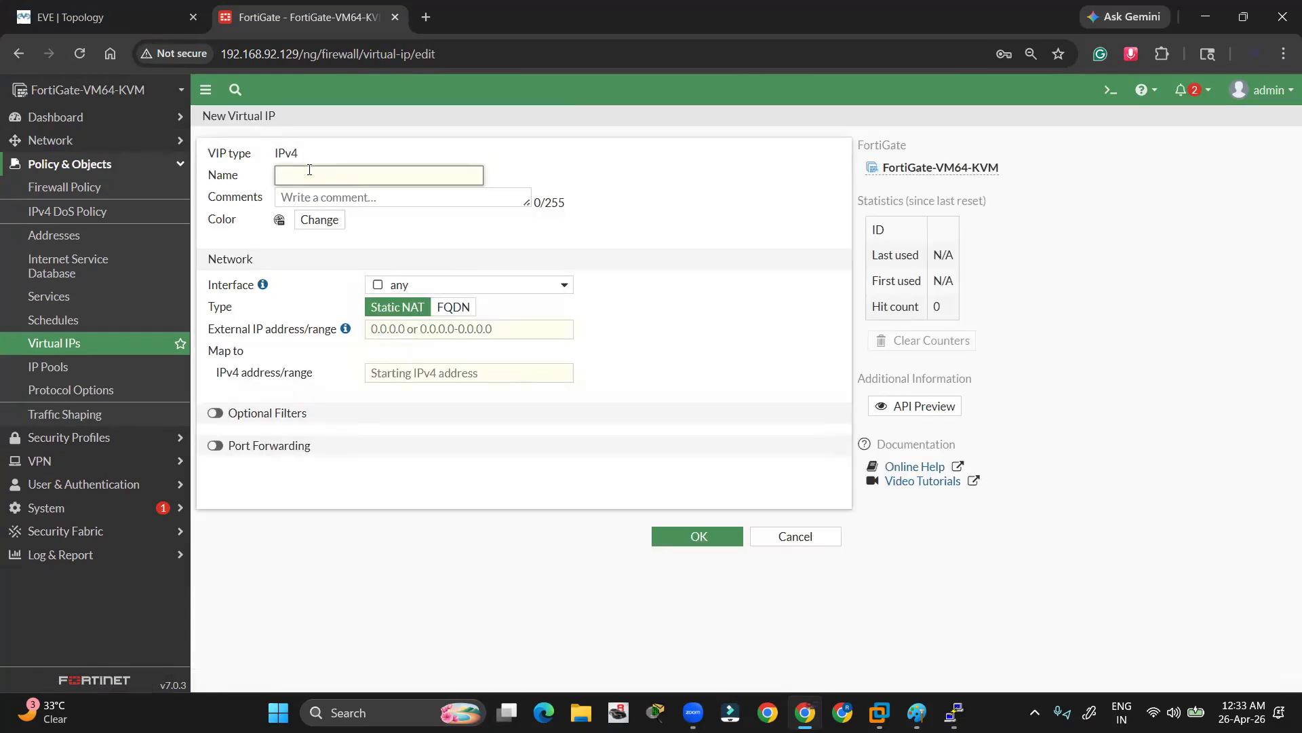
{"action": "type", "text": "DNAT DMZ - WAN"}
{"action": "left_click", "coordinate": [404, 309]}
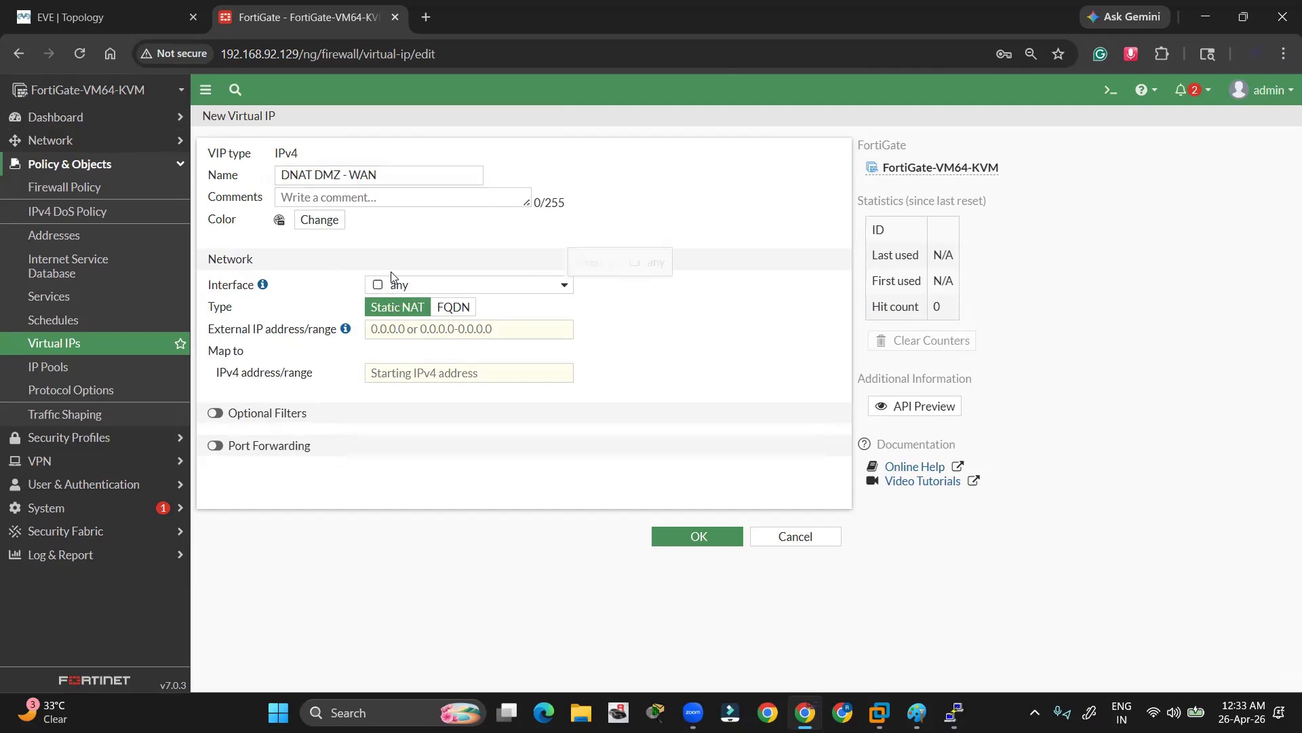
Set the external IP address to 192.168.92.130, checking it against the topology
{"action": "left_click", "coordinate": [402, 335]}
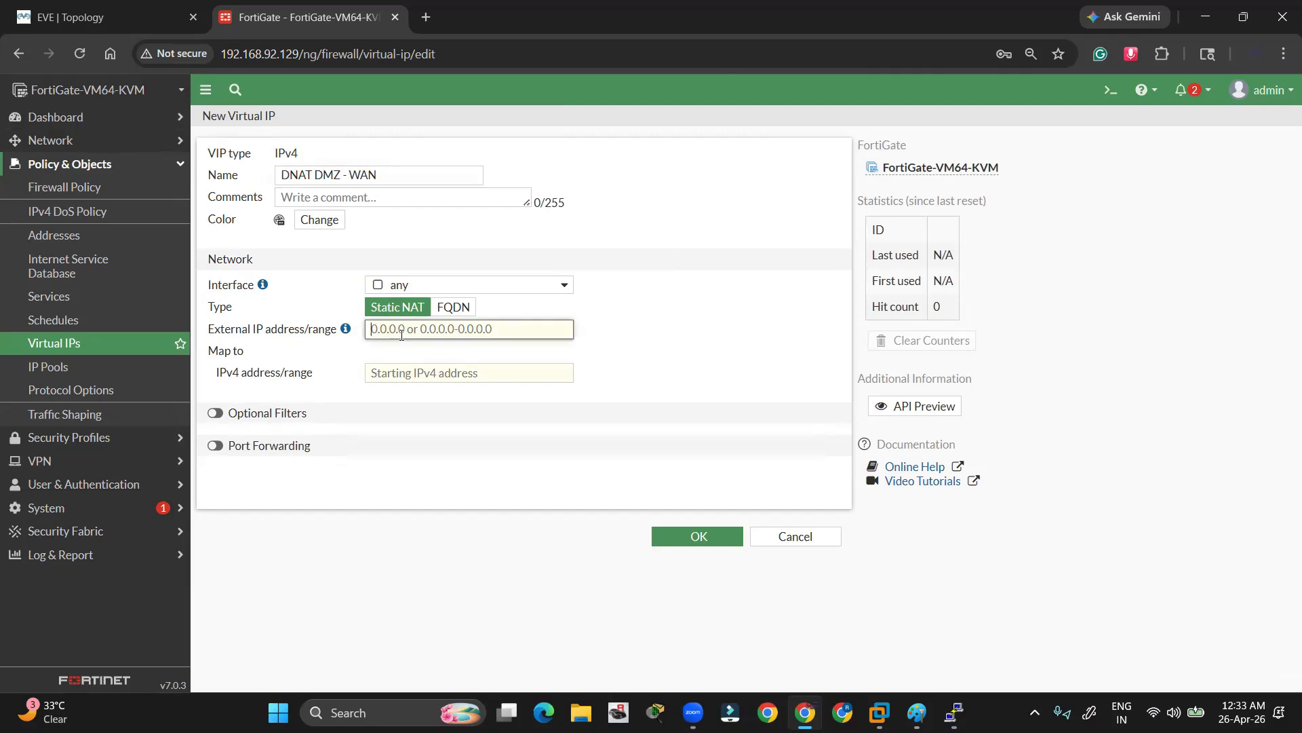
{"action": "left_click", "coordinate": [92, 15]}
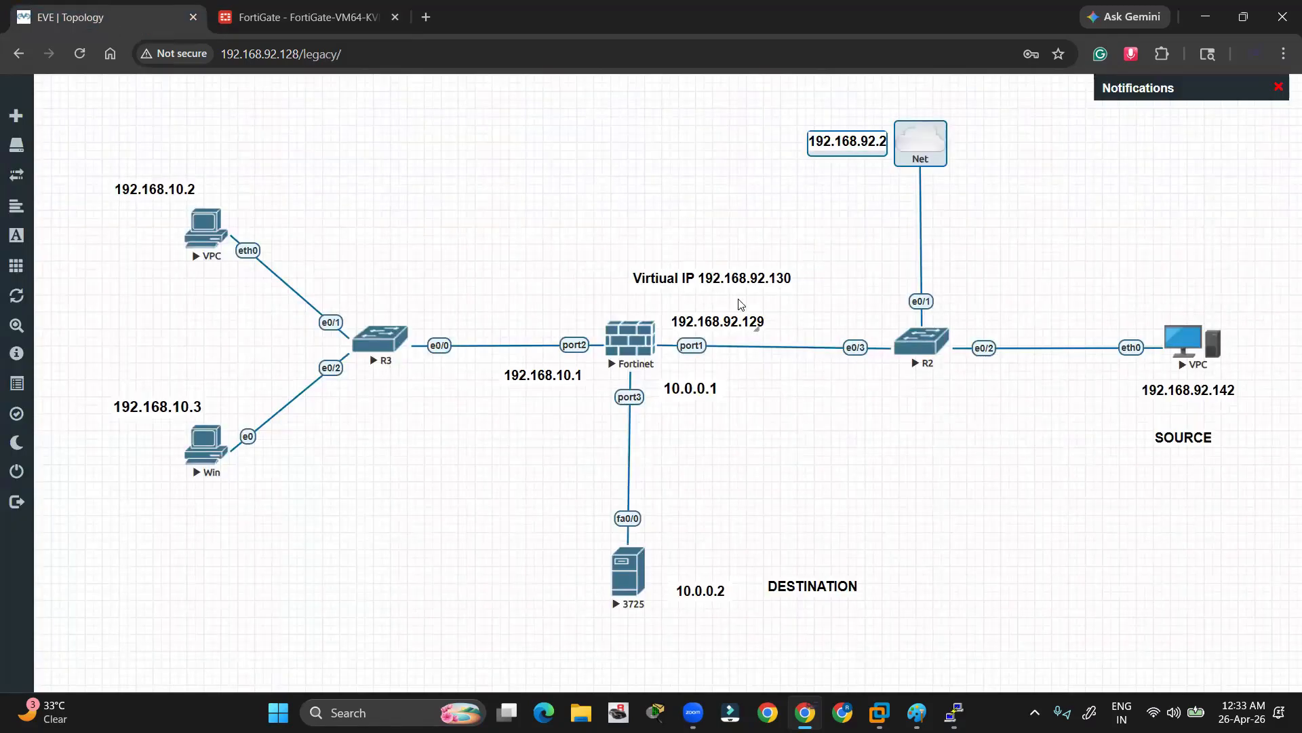
{"action": "left_click_drag", "start_coordinate": [707, 280], "coordinate": [710, 279]}
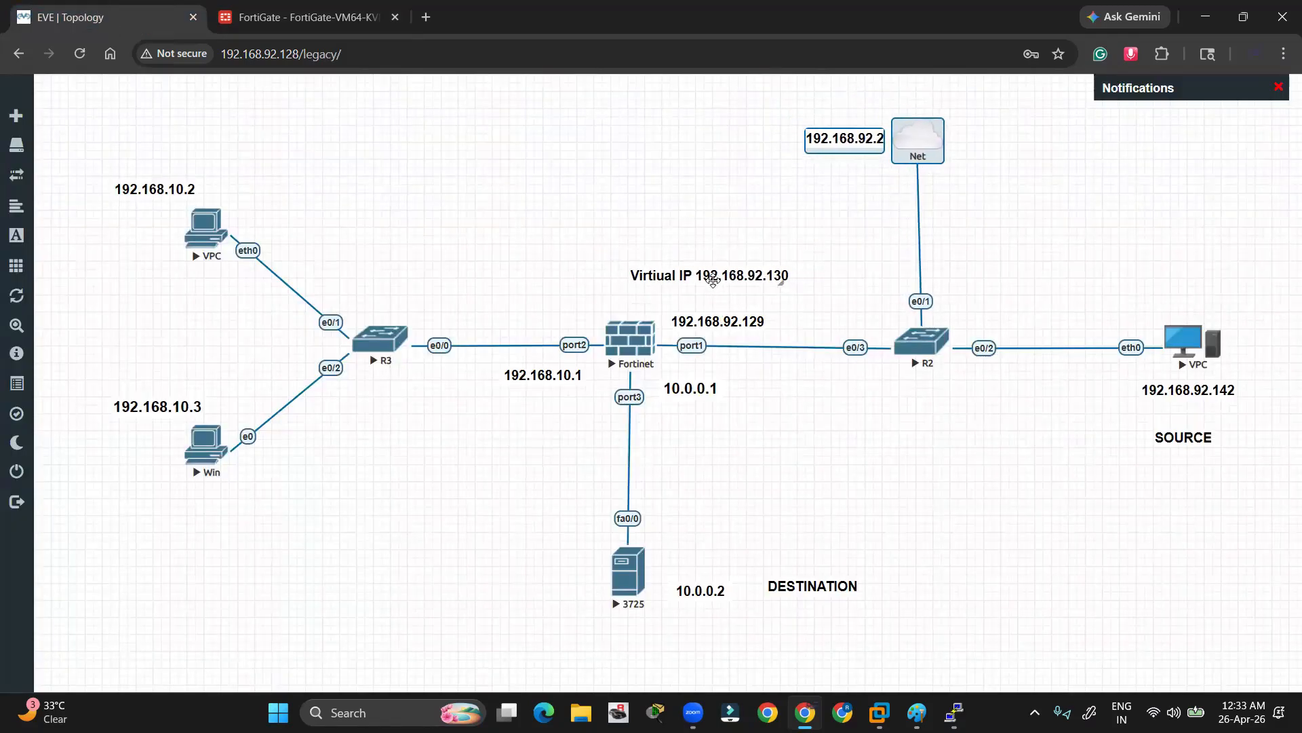
{"action": "left_click", "coordinate": [340, 18]}
{"action": "type", "text": "192"}
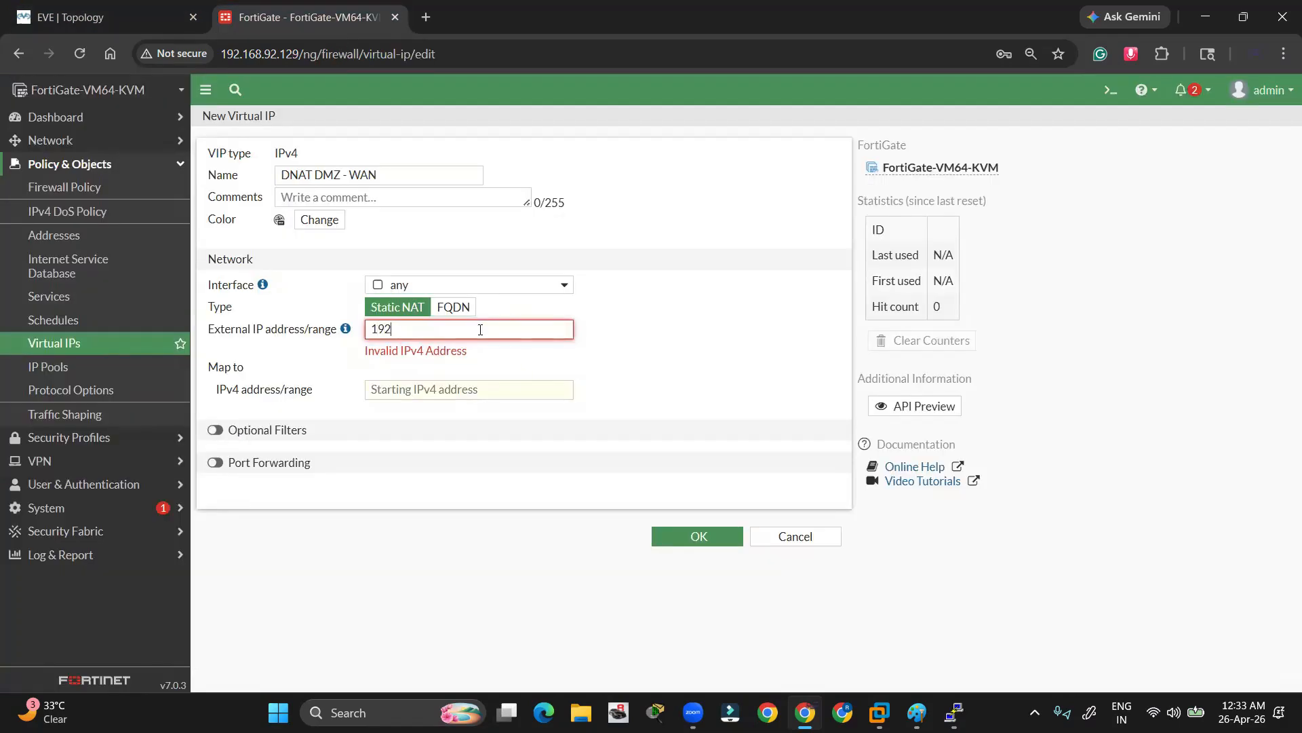
{"action": "type", "text": ".168.92.130"}
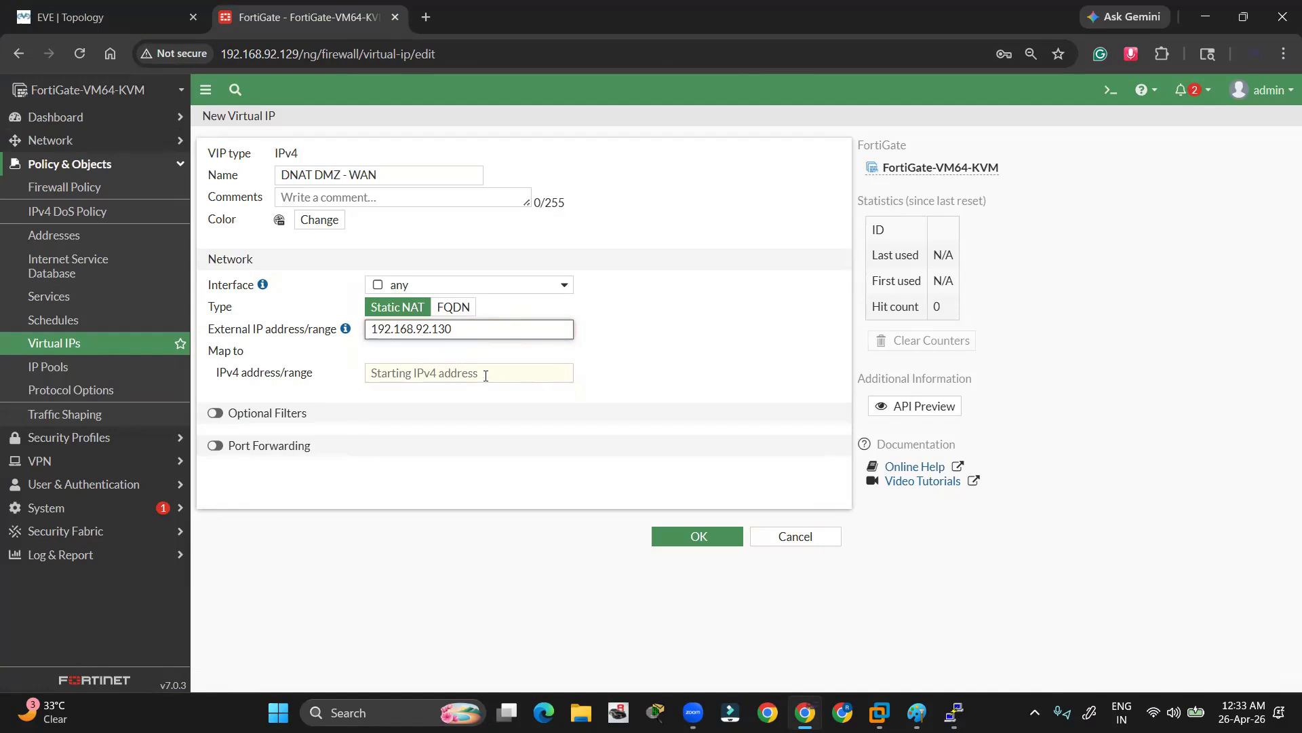
{"action": "left_click", "coordinate": [486, 376]}
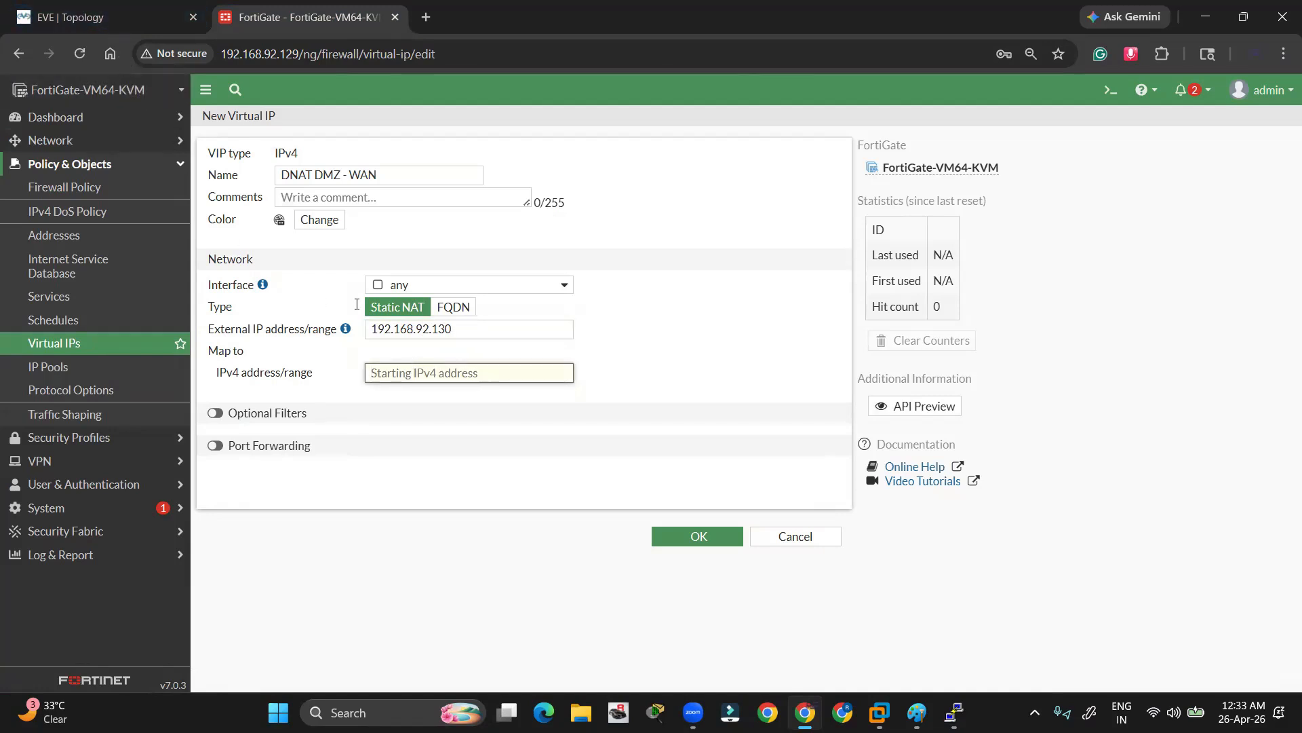
{"action": "left_click", "coordinate": [108, 26]}
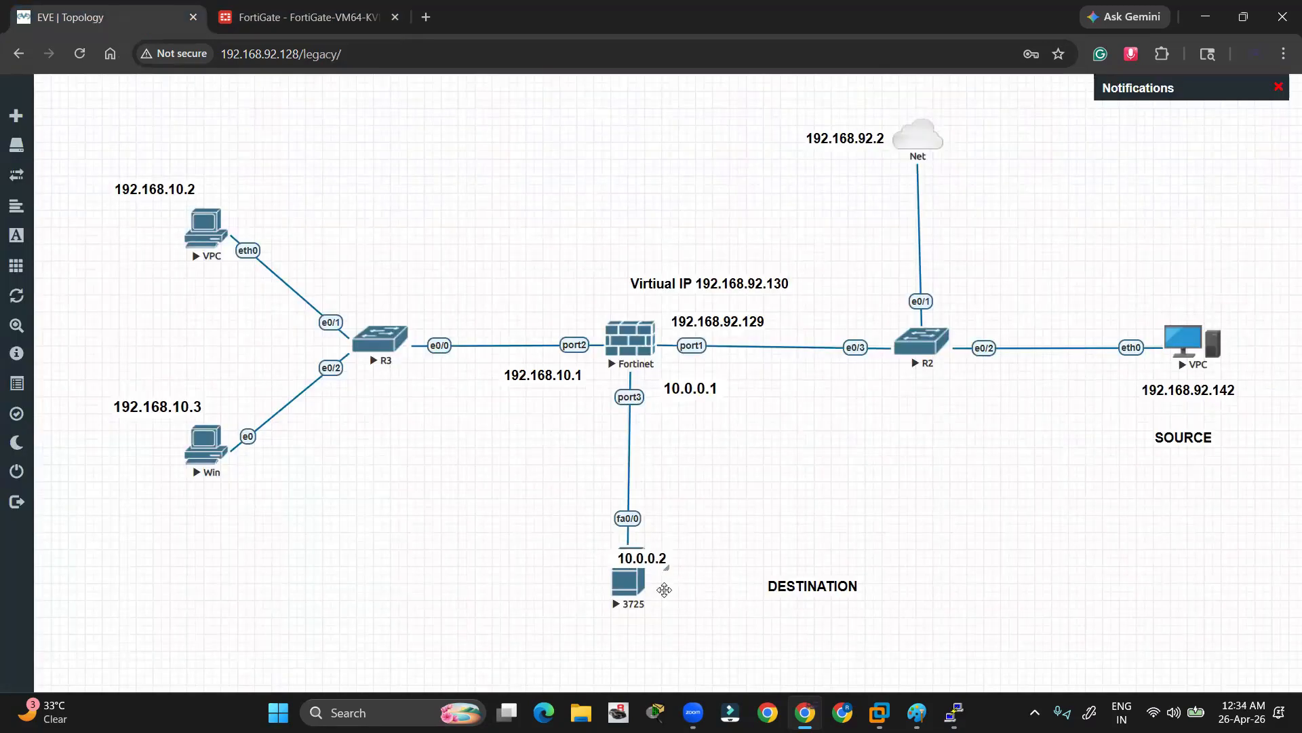
Move the 10.0.0.2 label beside the 3725 server and sketch the VPC-to-VIP-to-server path
{"action": "left_click_drag", "start_coordinate": [664, 589], "coordinate": [707, 607]}
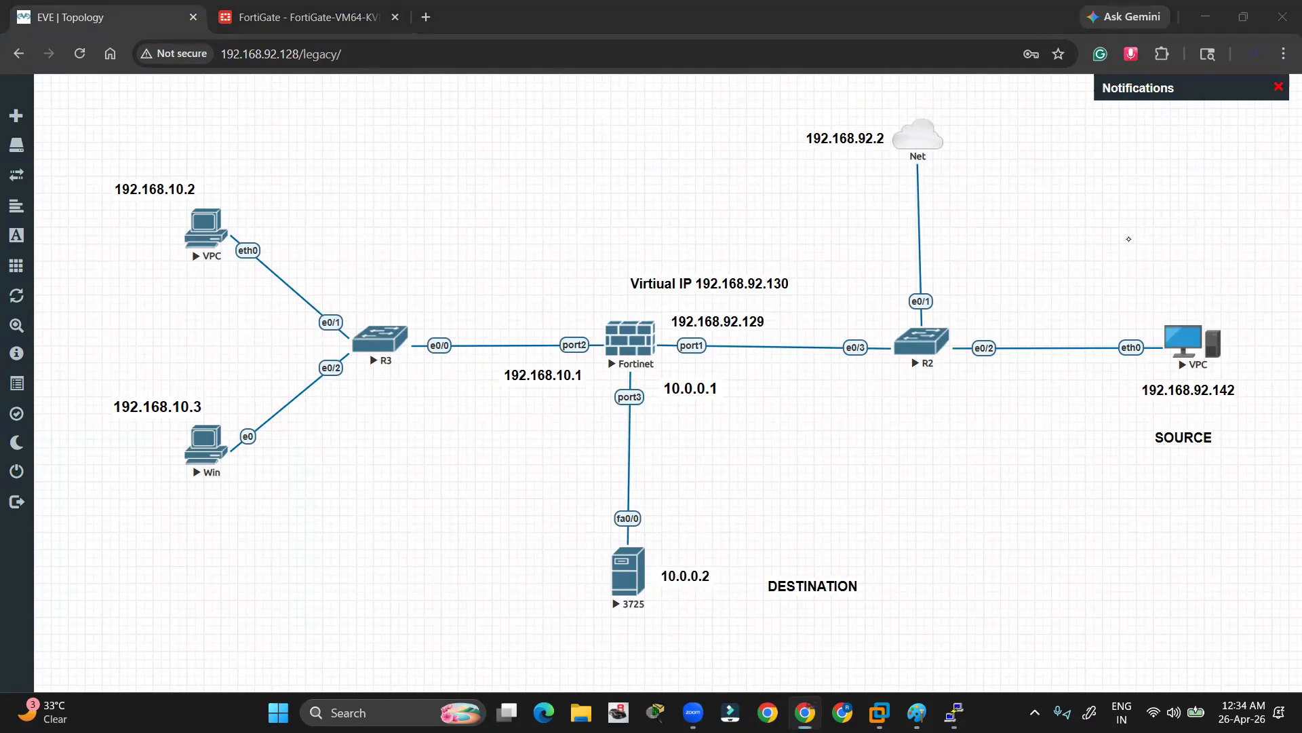
{"action": "mouse_move", "coordinate": [1213, 317]}
{"action": "left_mouse_down"}
{"action": "mouse_move", "coordinate": [786, 275]}
{"action": "mouse_move", "coordinate": [689, 336]}
{"action": "mouse_move", "coordinate": [683, 546]}
{"action": "mouse_move", "coordinate": [705, 541]}
{"action": "left_mouse_up"}
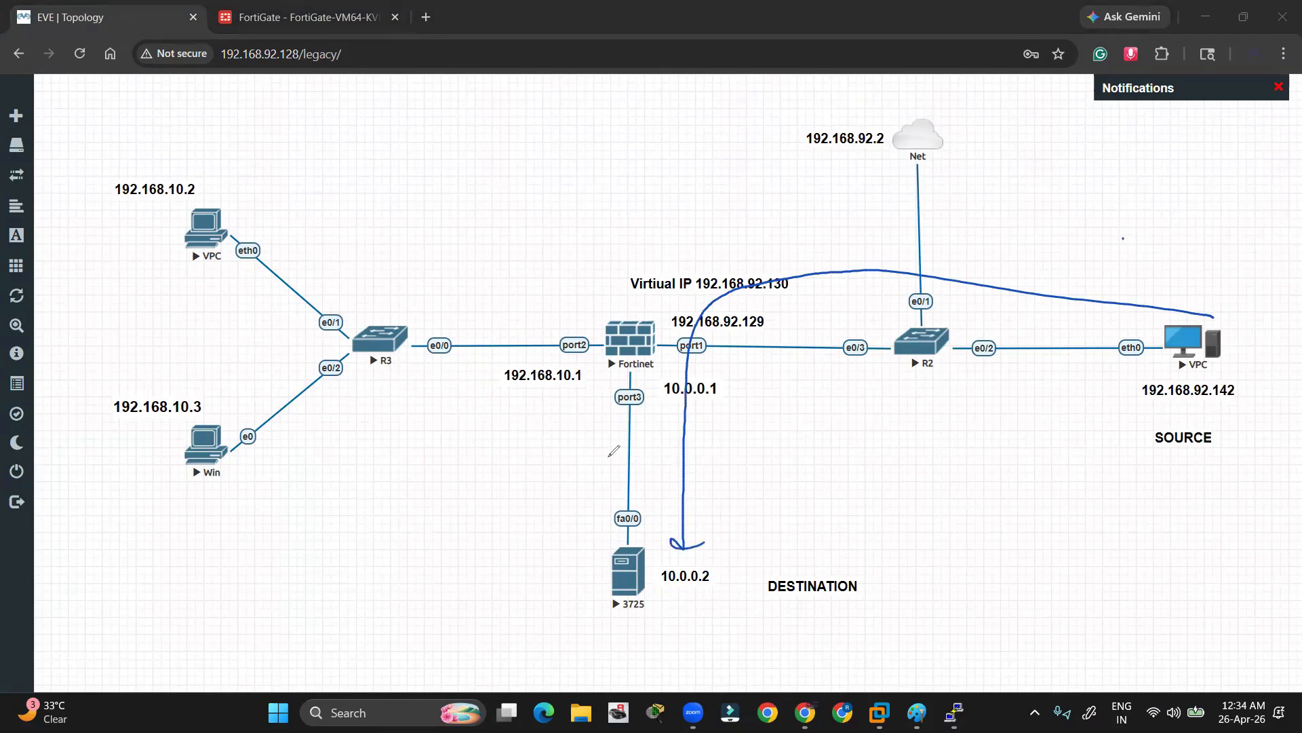
{"action": "left_click_drag", "start_coordinate": [627, 269], "coordinate": [787, 263]}
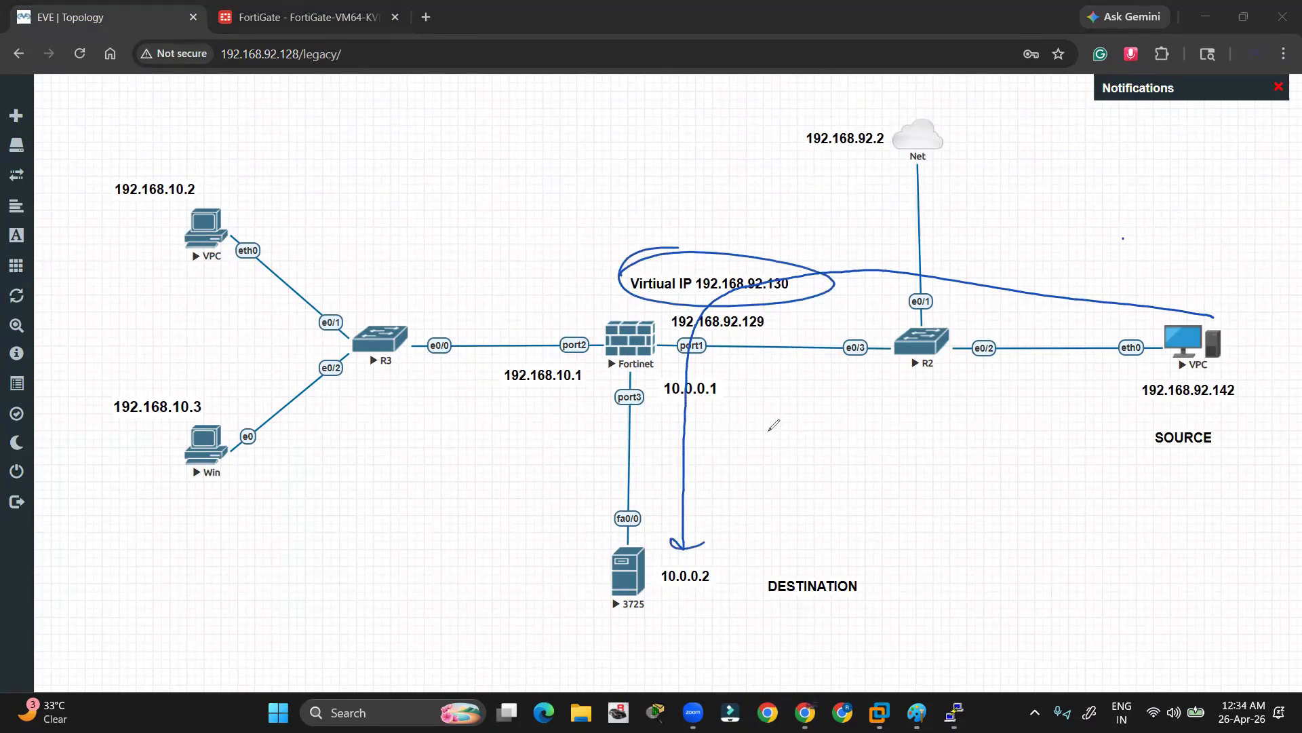
{"action": "mouse_move", "coordinate": [662, 563]}
{"action": "left_mouse_down"}
{"action": "mouse_move", "coordinate": [719, 555]}
{"action": "mouse_move", "coordinate": [662, 560]}
{"action": "left_mouse_up"}
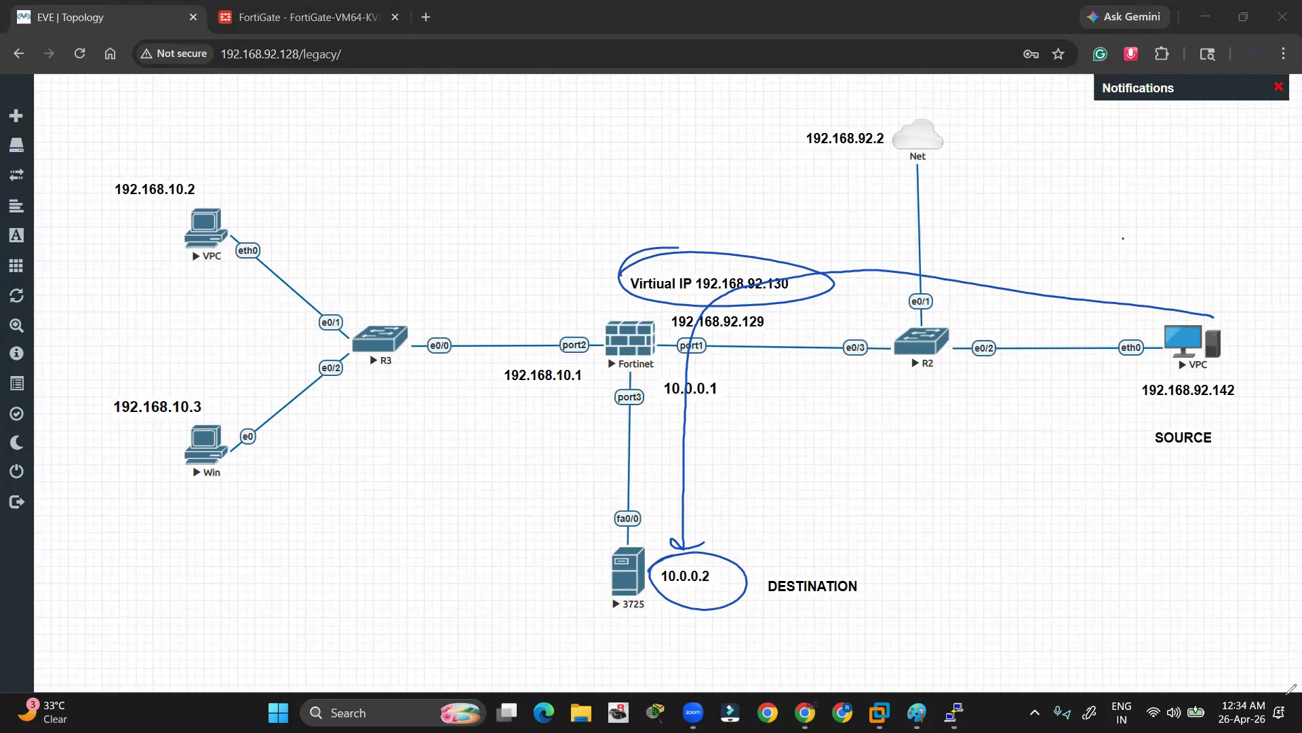
Map the virtual IP to 10.0.0.2 and save the DNAT DMZ - WAN entry
{"action": "key", "text": "e"}
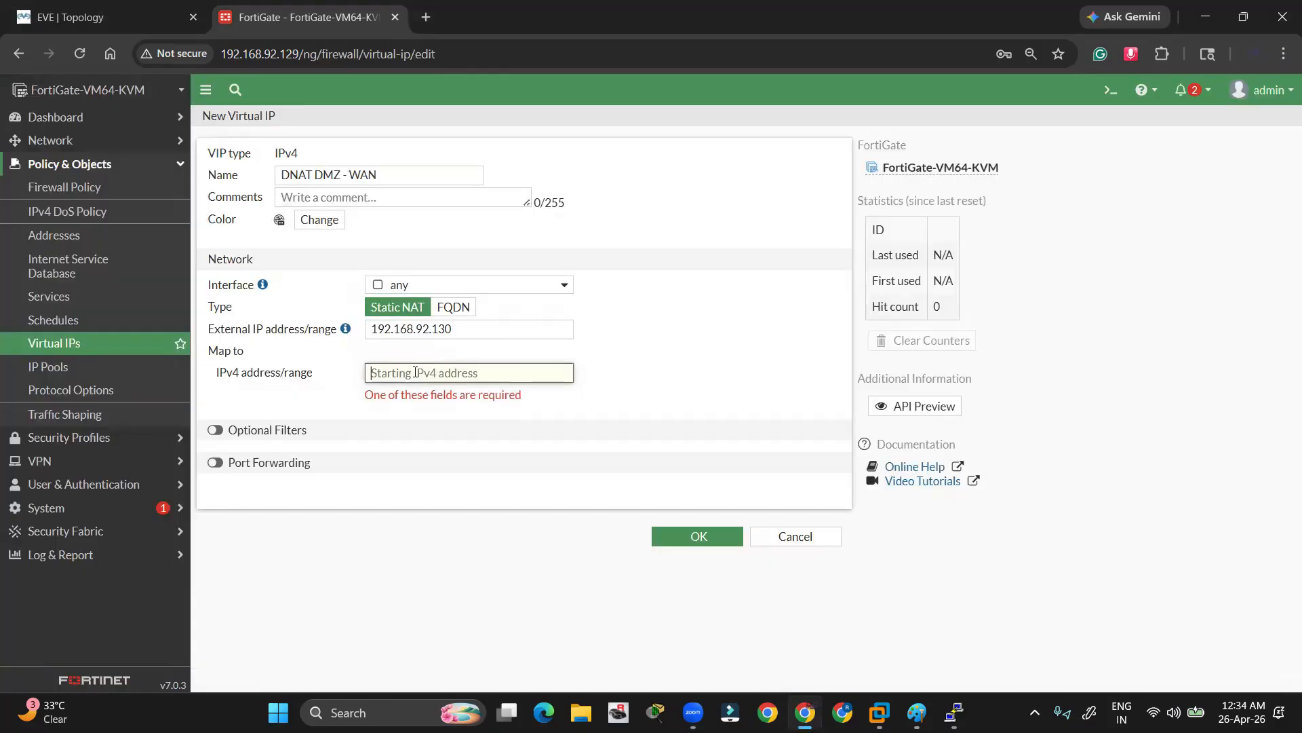
{"action": "type", "text": "10.0.0.2"}
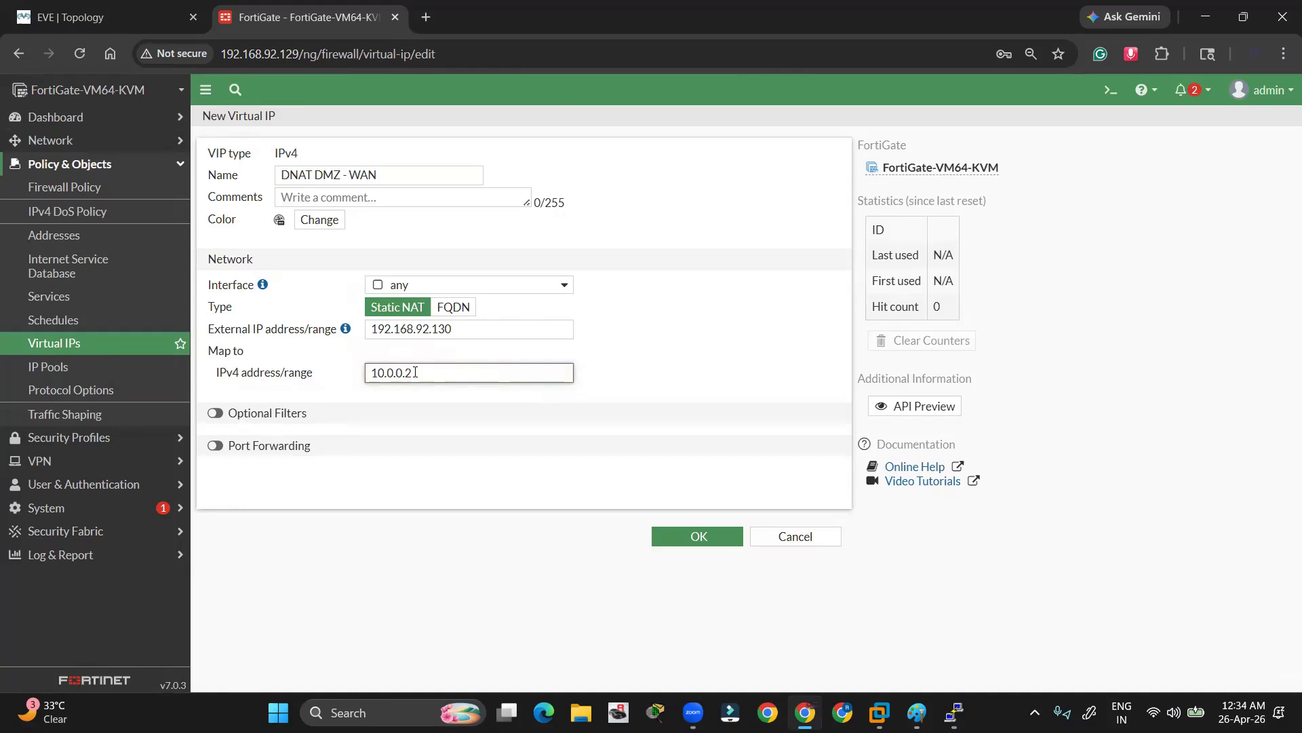
{"action": "left_click", "coordinate": [728, 534]}
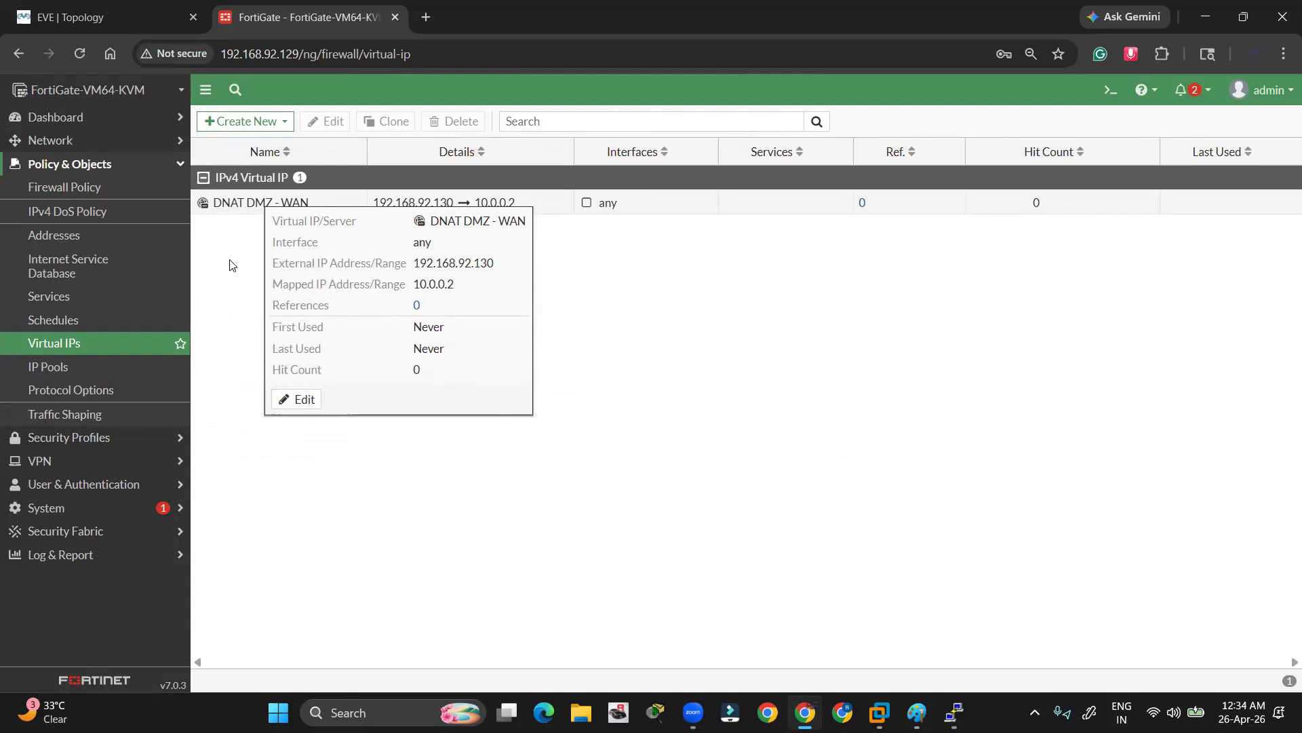
Review the Fortinet node and 3725 server on the topology, then return to Virtual IPs
{"action": "left_click", "coordinate": [115, 21]}
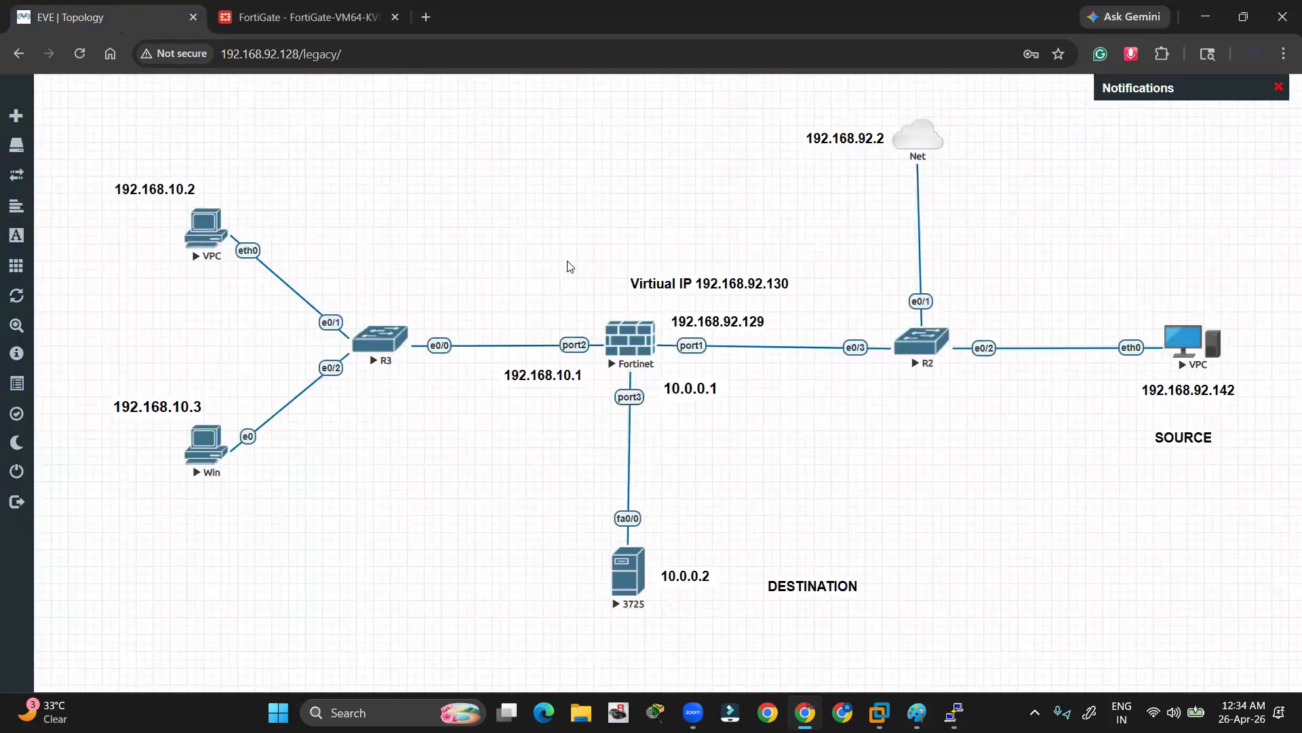
{"action": "left_click_drag", "start_coordinate": [573, 269], "coordinate": [691, 404]}
{"action": "left_click", "coordinate": [831, 434]}
{"action": "left_click_drag", "start_coordinate": [521, 497], "coordinate": [706, 615]}
{"action": "left_click", "coordinate": [492, 254]}
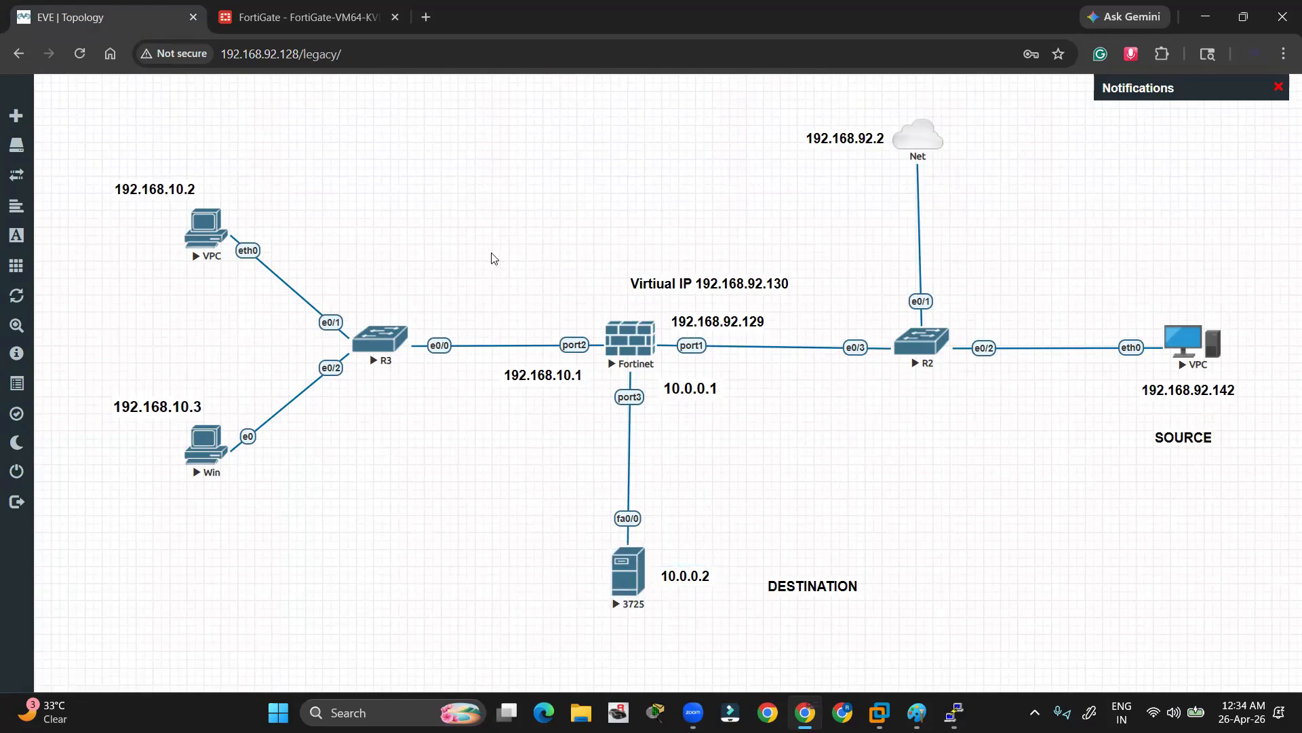
{"action": "left_click", "coordinate": [289, 24]}
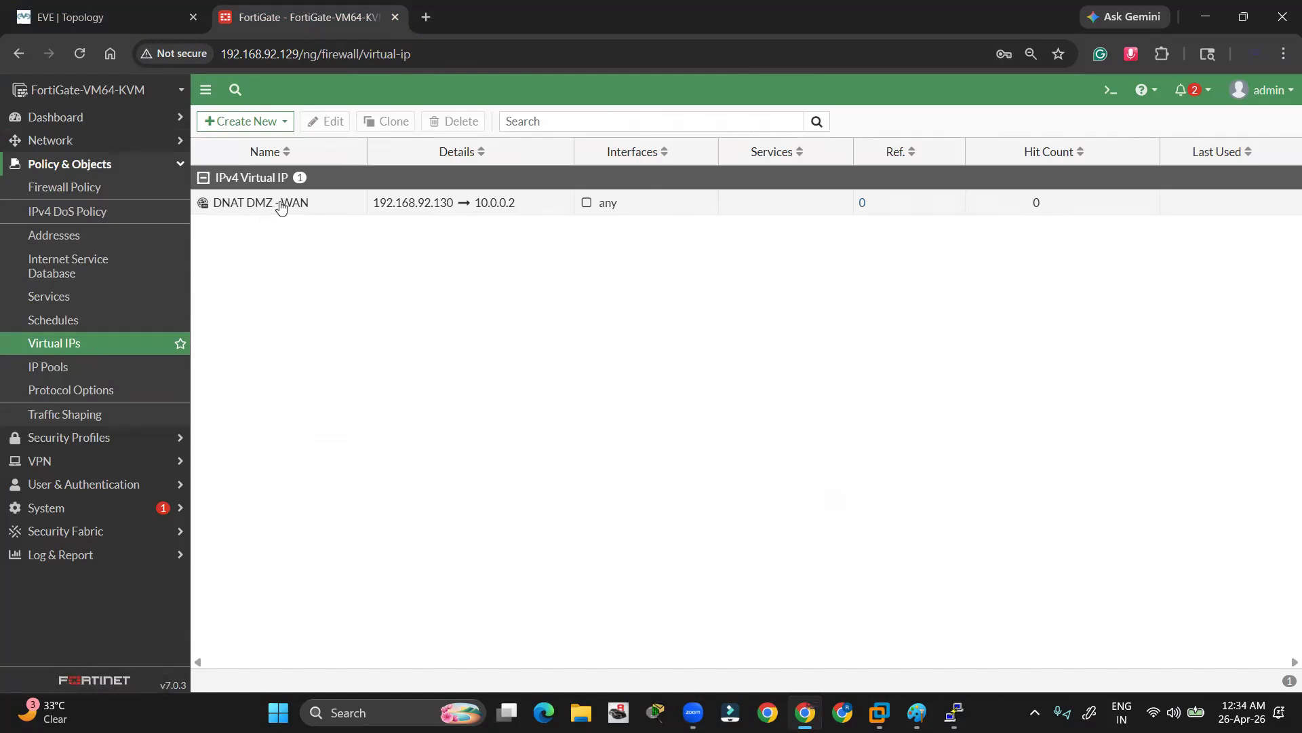
Start a firewall policy from the DNAT DMZ - WAN virtual IP and name it 'DMZ - WAN Server access'
{"action": "right_click", "coordinate": [234, 206]}
{"action": "right_click", "coordinate": [234, 206]}
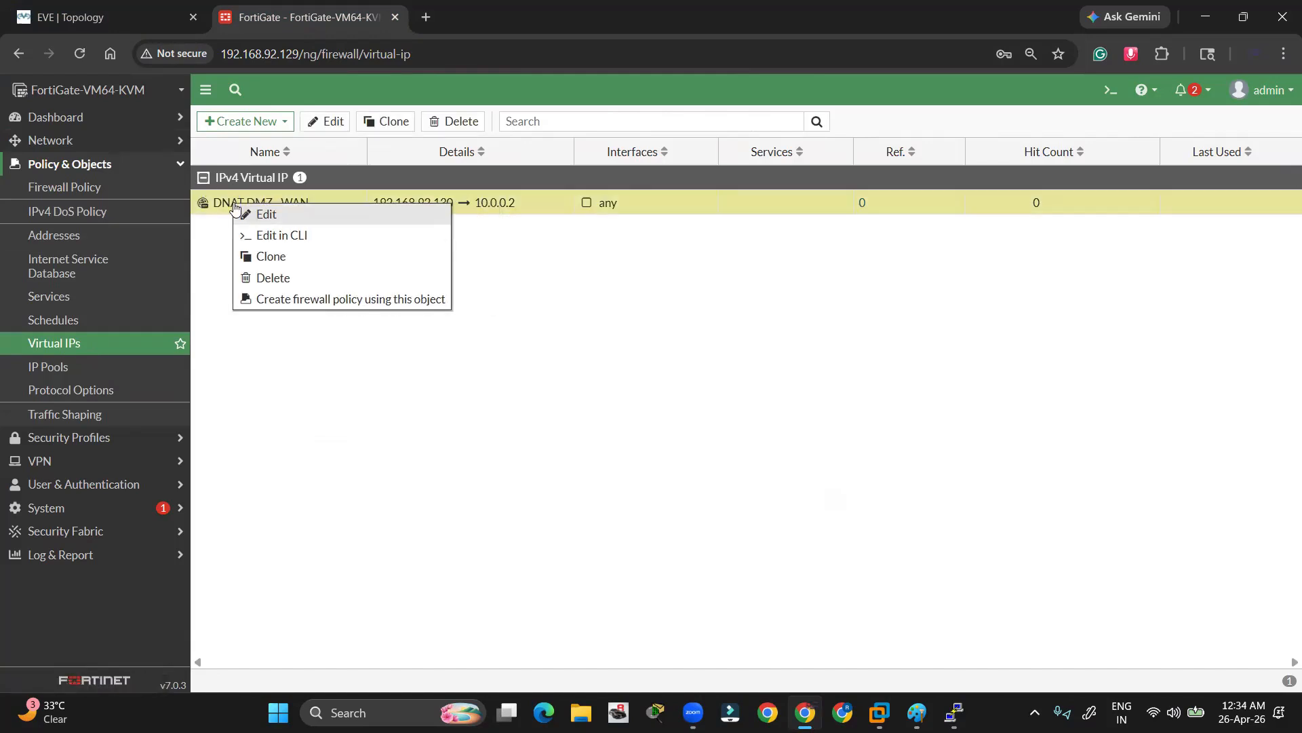
{"action": "left_click", "coordinate": [285, 301]}
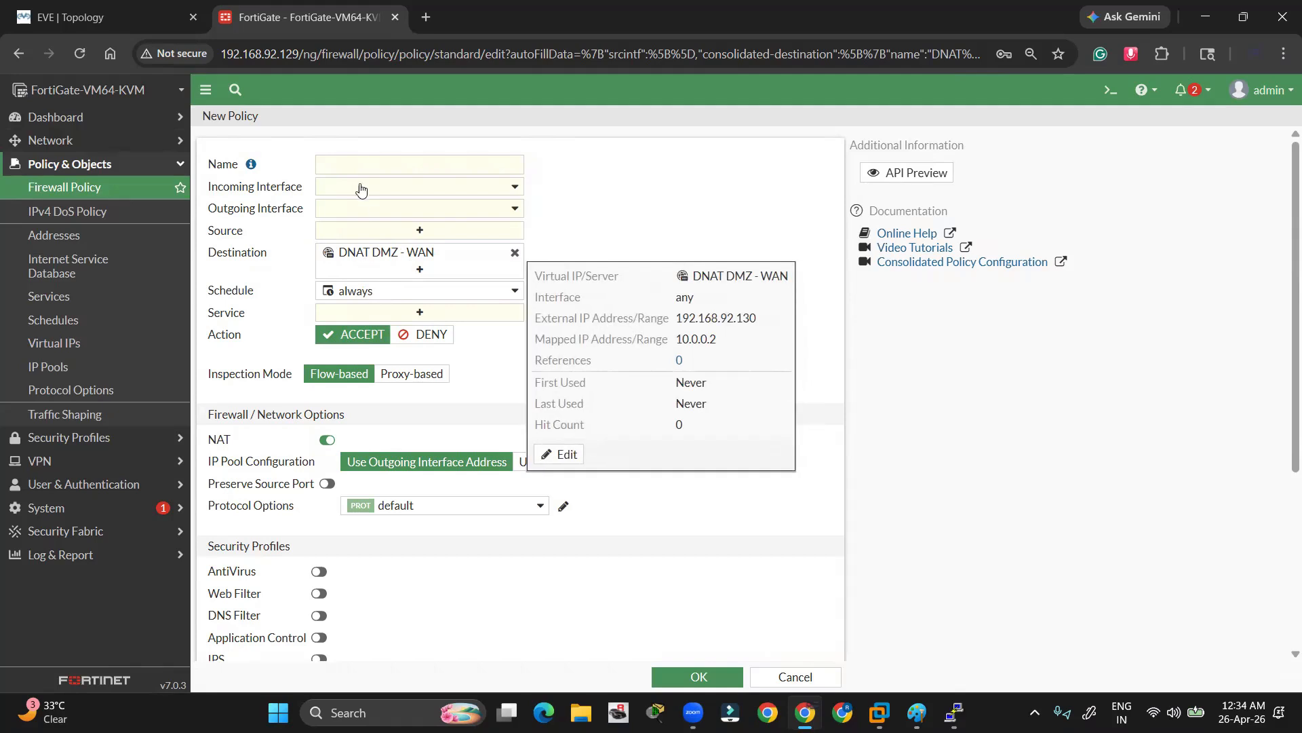
{"action": "left_click", "coordinate": [361, 160]}
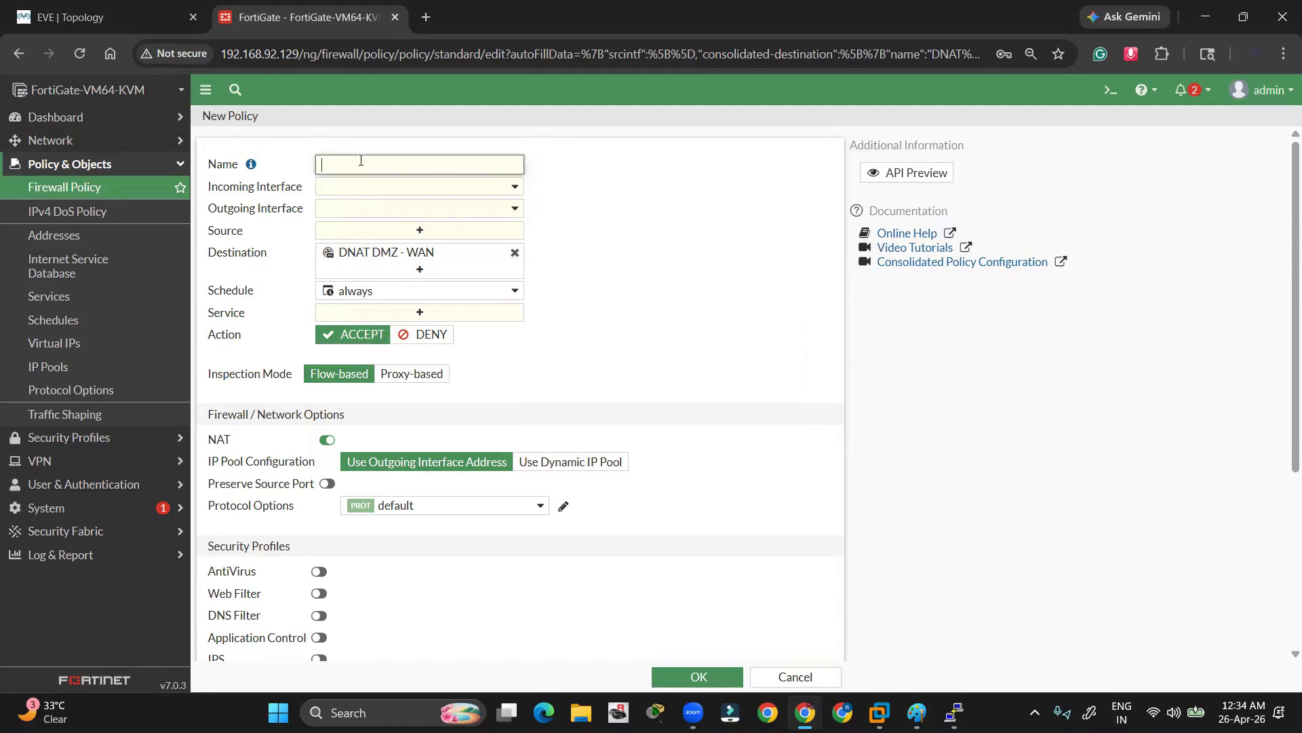
{"action": "type", "text": "DMZ - LAN"}
{"action": "key", "text": "BackSpace"}
{"action": "key", "text": "BackSpace"}
{"action": "type", "text": "WAN"}
{"action": "key", "text": "BackSpace"}
{"action": "key", "text": "BackSpace"}
Set incoming WAN (port1), outgoing DMZ (port3), source all and service ALL
{"action": "left_click", "coordinate": [316, 187]}
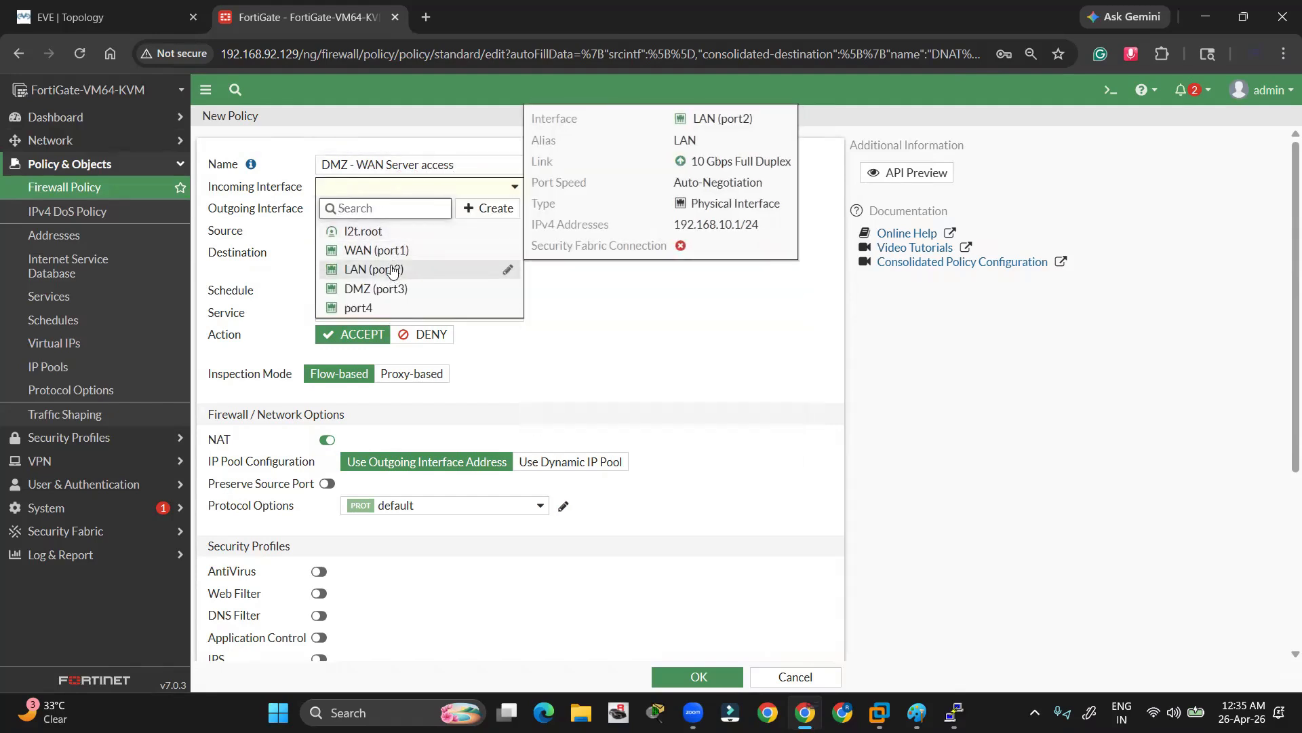
{"action": "left_click", "coordinate": [378, 251]}
{"action": "left_click", "coordinate": [354, 209]}
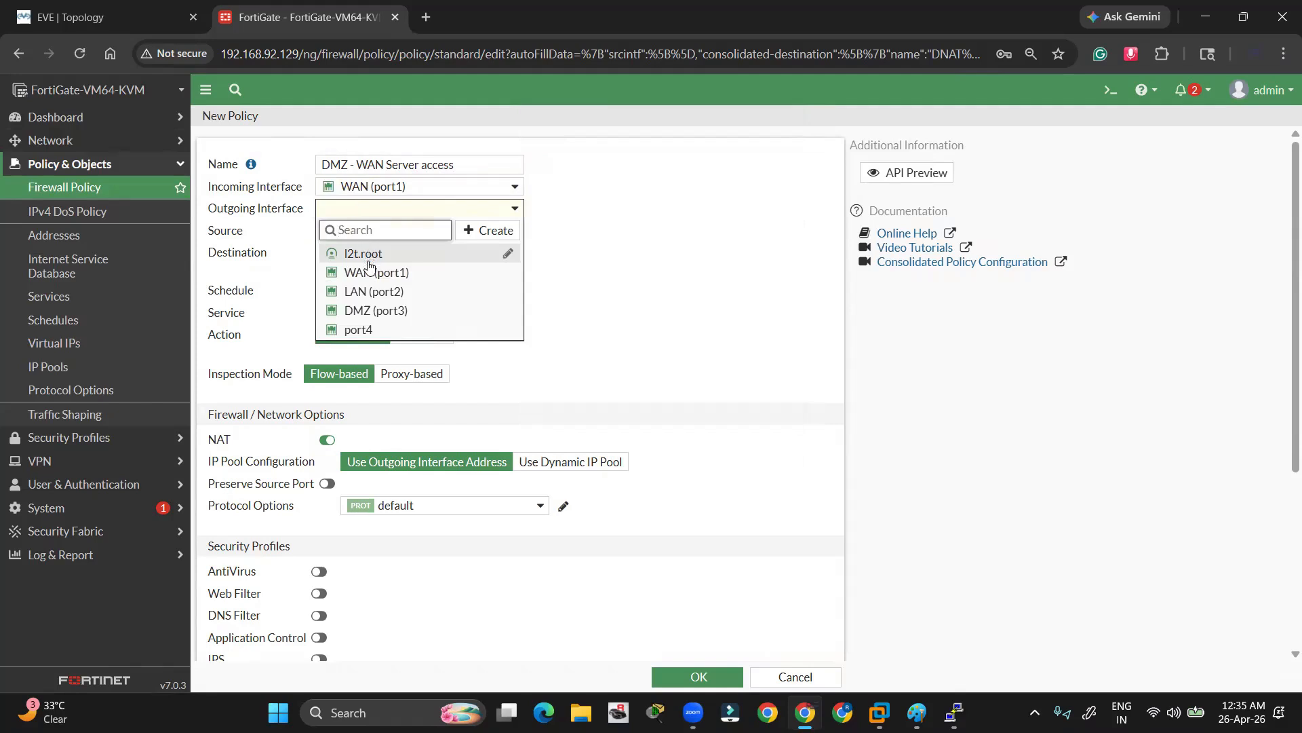
{"action": "left_click", "coordinate": [376, 310]}
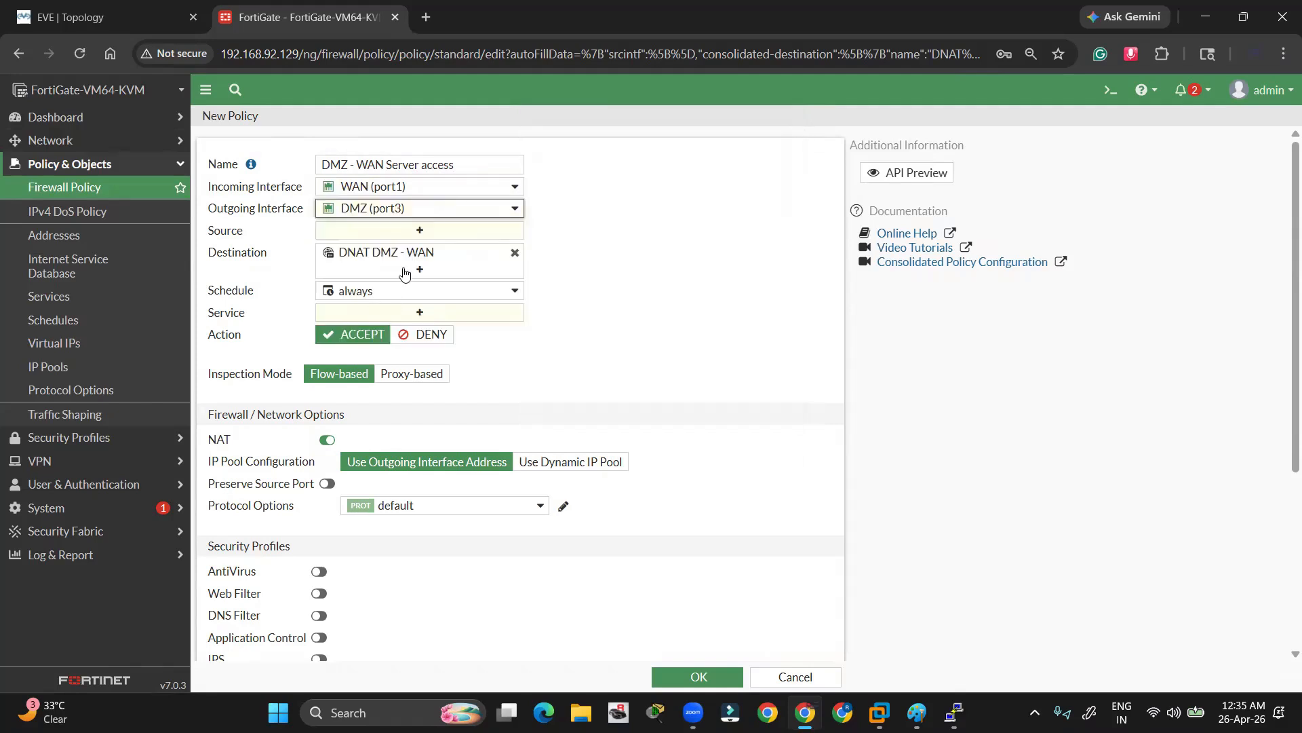
{"action": "left_click", "coordinate": [364, 236]}
{"action": "left_click", "coordinate": [647, 239]}
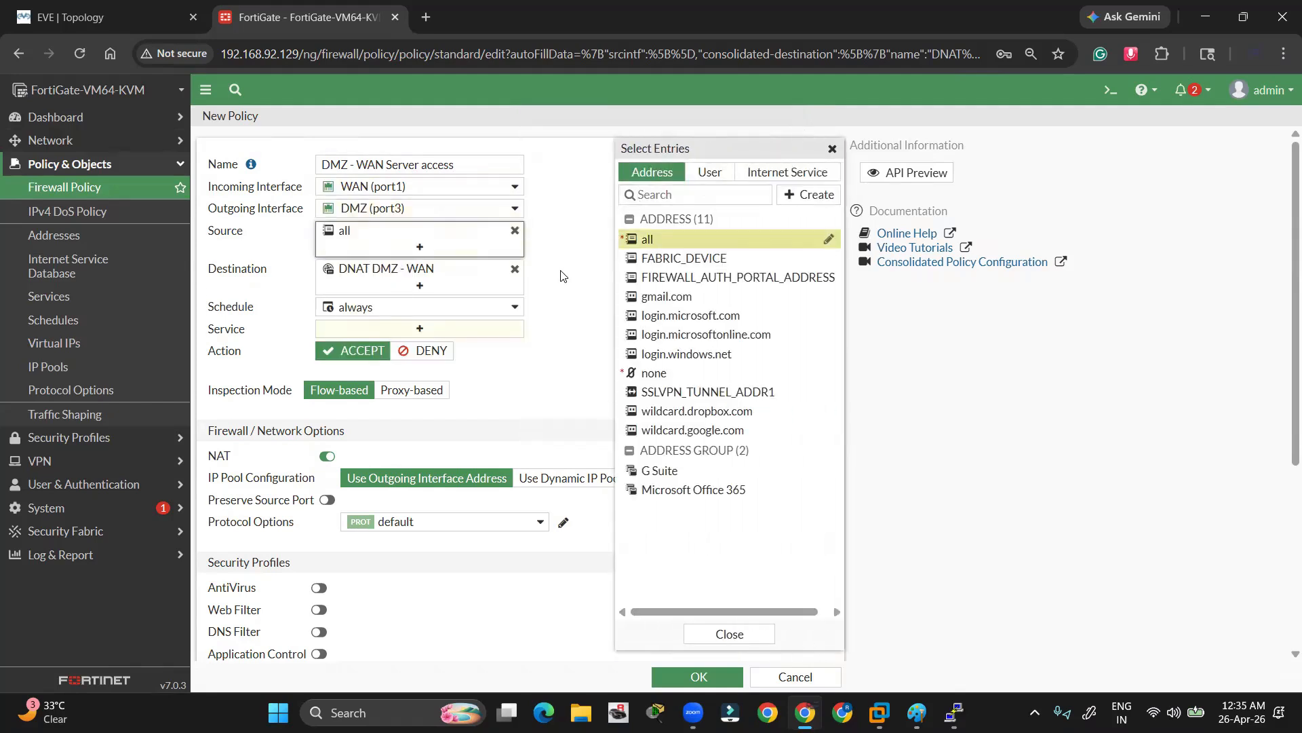
{"action": "left_click", "coordinate": [372, 330]}
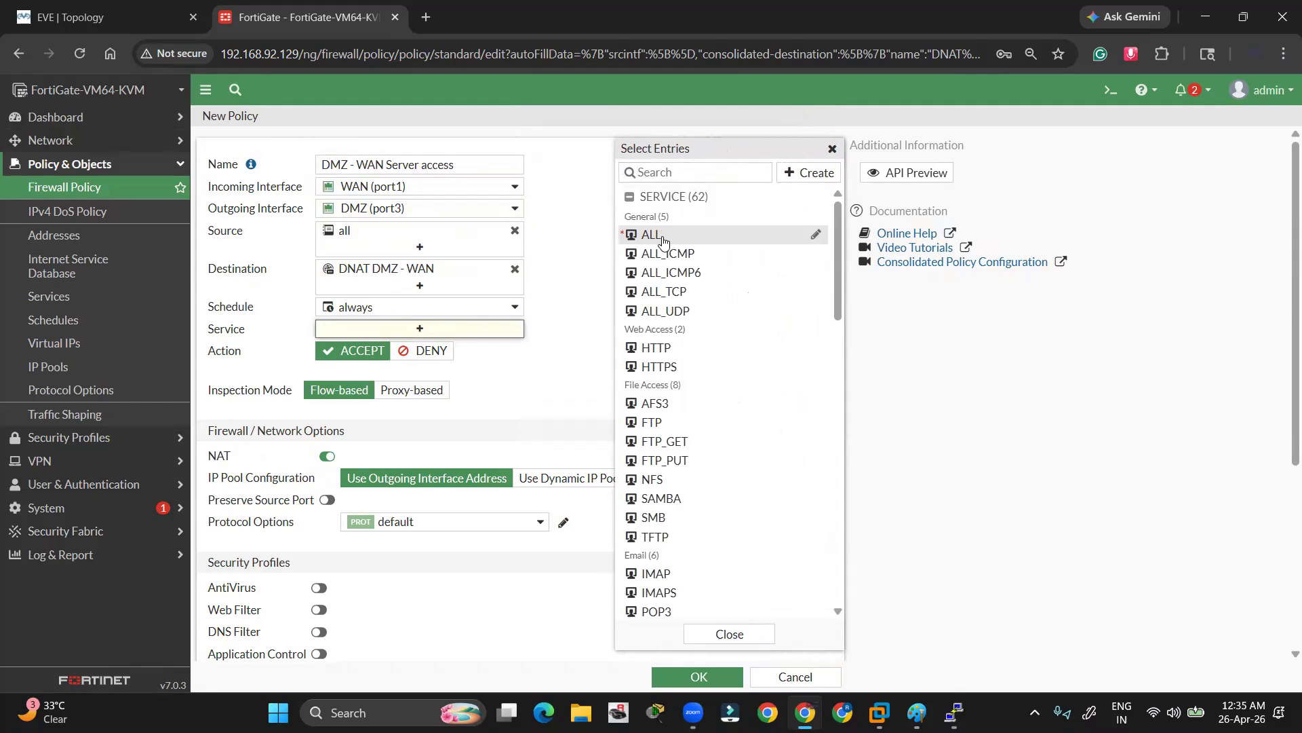
{"action": "left_click", "coordinate": [651, 235]}
{"action": "left_click", "coordinate": [578, 358]}
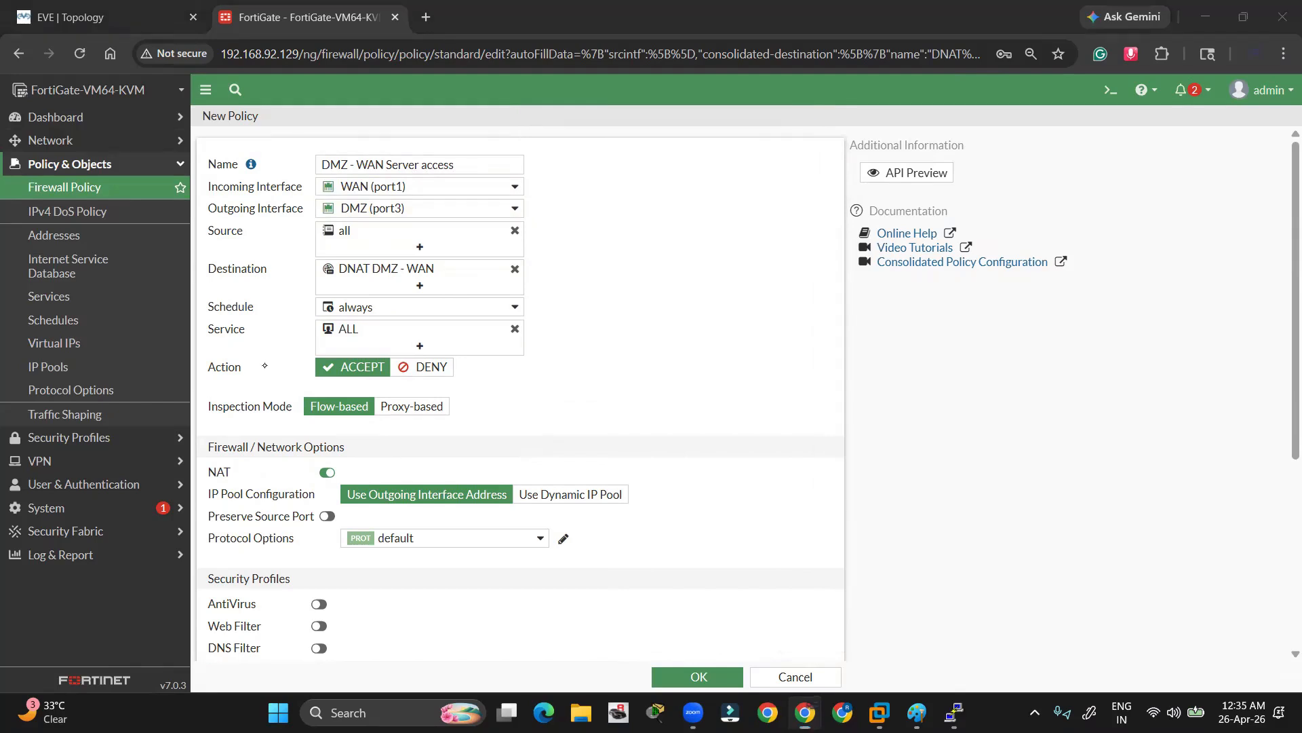
Turn off NAT for the policy
{"action": "left_click_drag", "start_coordinate": [312, 466], "coordinate": [339, 456]}
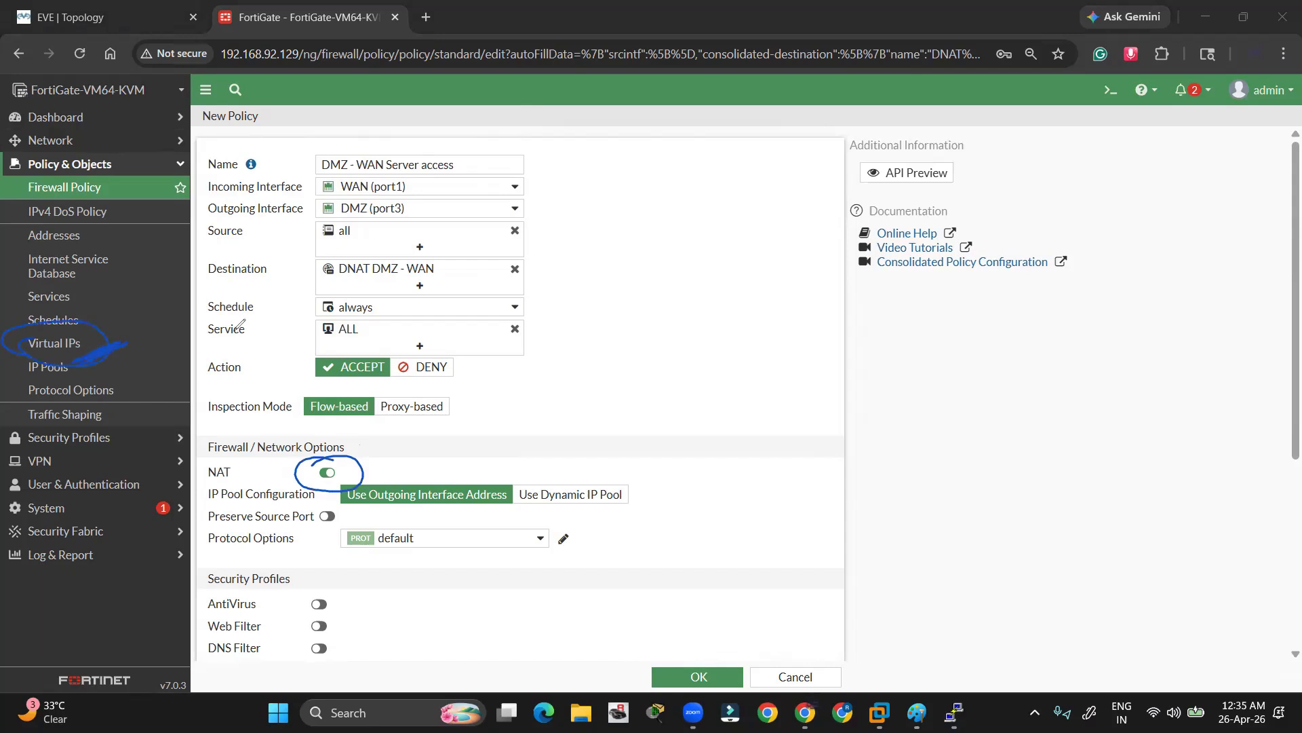
{"action": "left_click_drag", "start_coordinate": [353, 463], "coordinate": [395, 468]}
{"action": "key", "text": "e"}
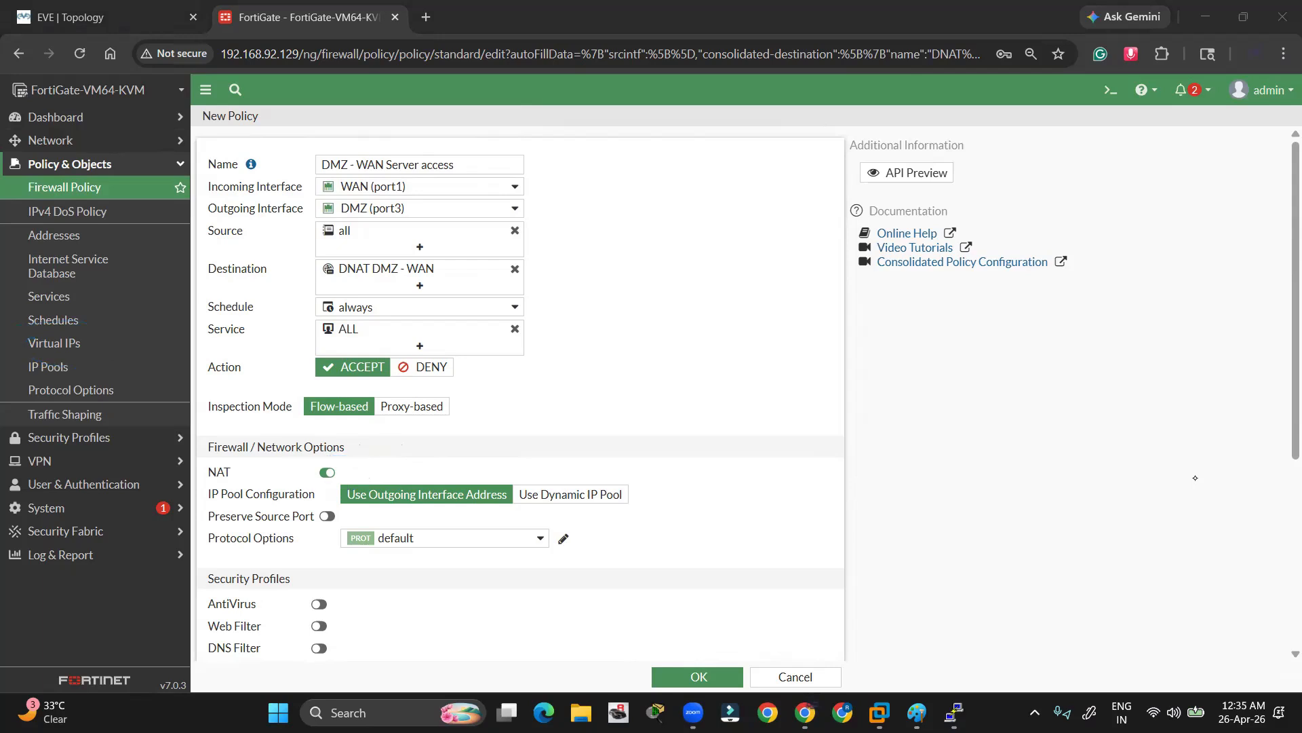
{"action": "left_click", "coordinate": [329, 475]}
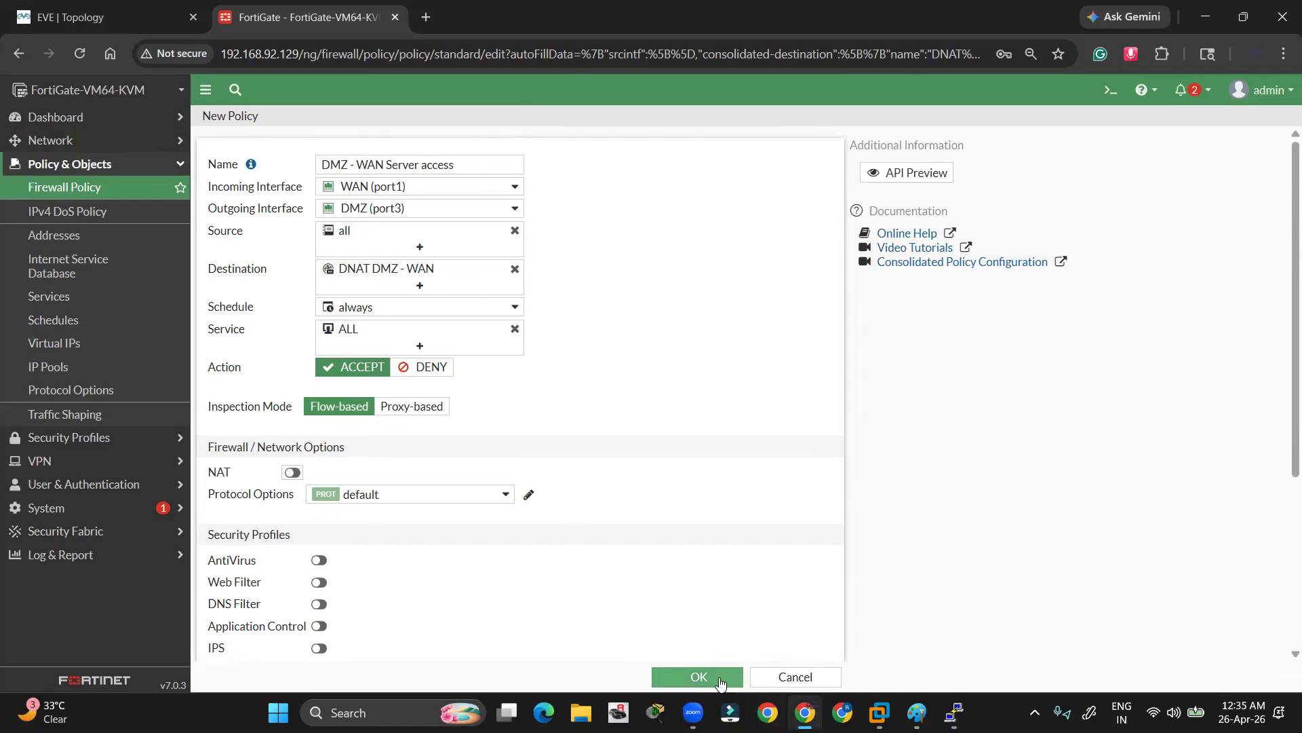
{"action": "scroll", "coordinate": [662, 578], "scroll_direction": "down", "scroll_amount": 4}
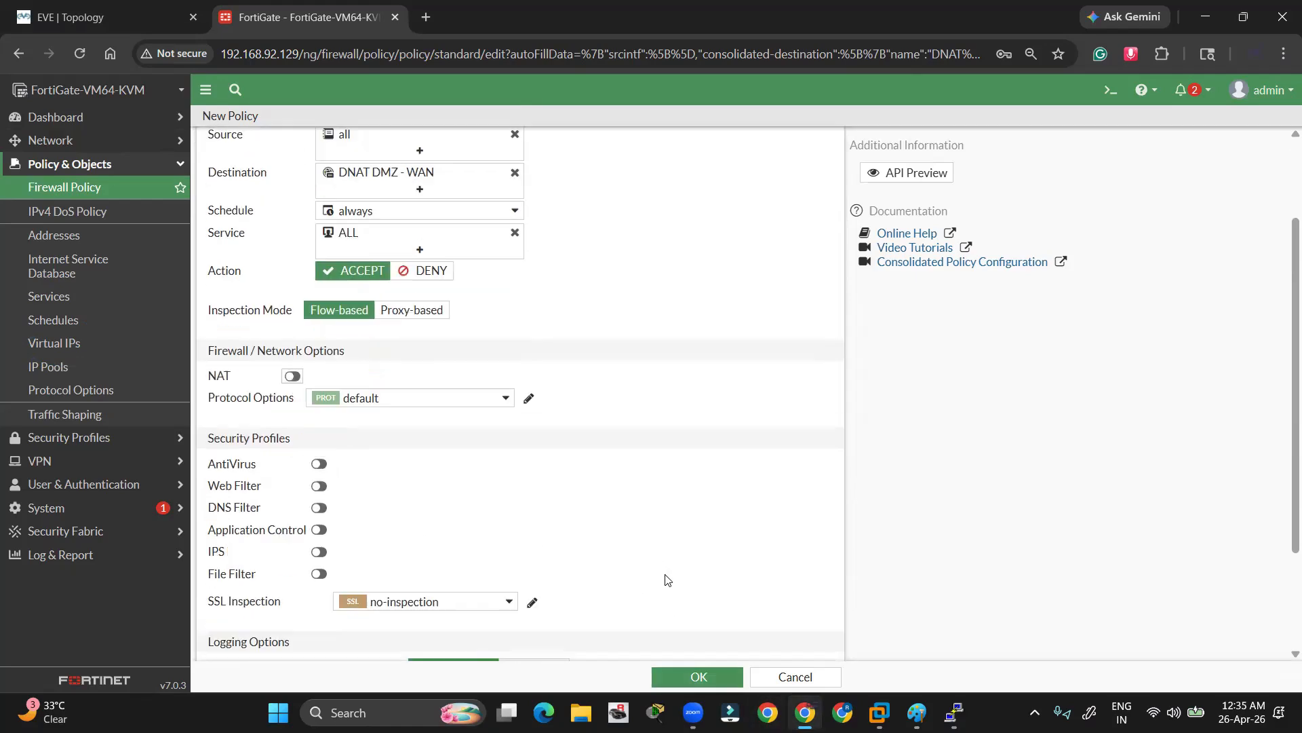
Save the DMZ - WAN Server access policy and check the virtual IP's references
{"action": "left_click", "coordinate": [668, 672]}
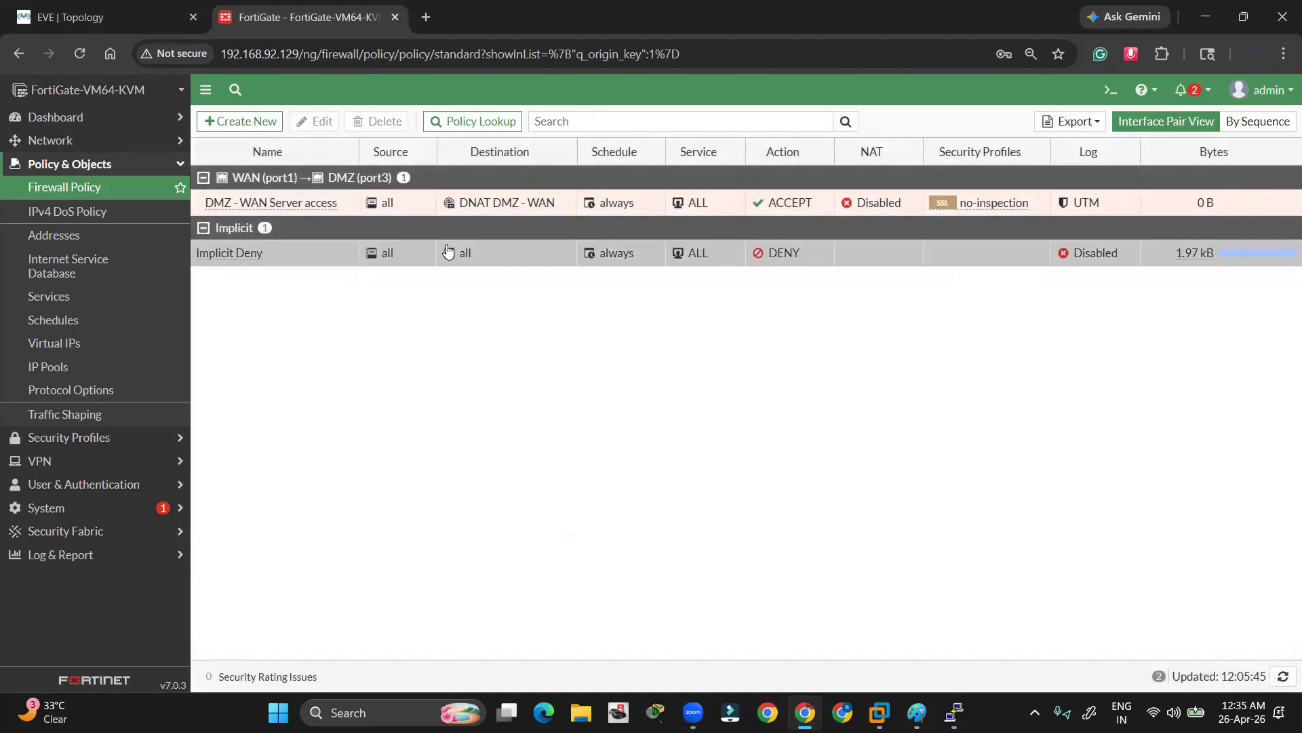
{"action": "left_click", "coordinate": [57, 344]}
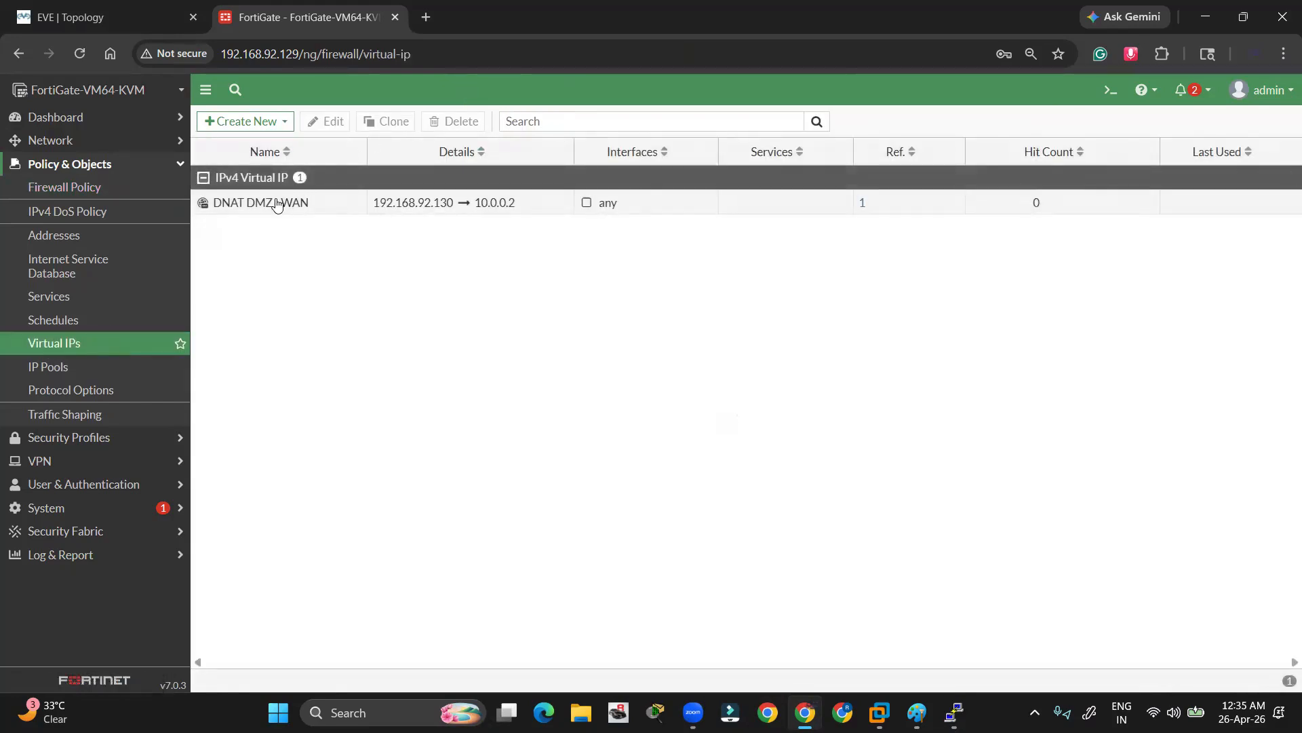
{"action": "mouse_move", "coordinate": [296, 191]}
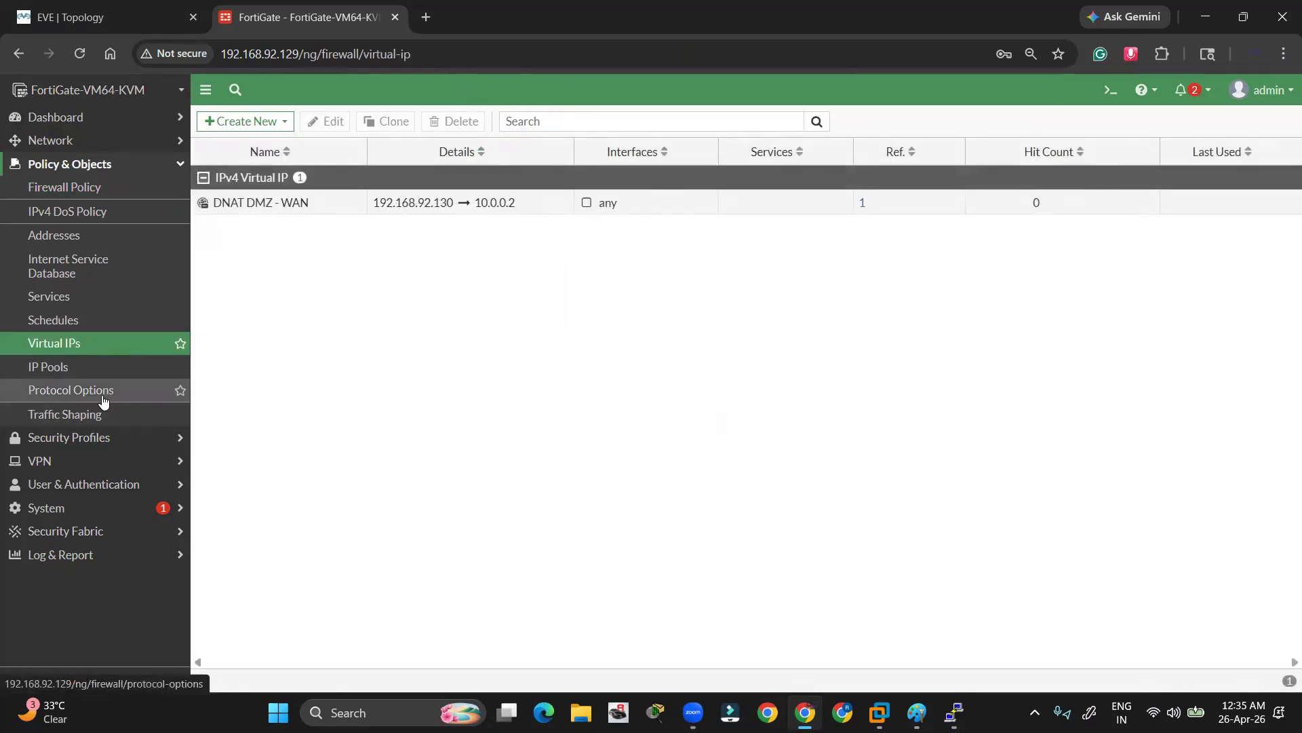
{"action": "left_click", "coordinate": [60, 190]}
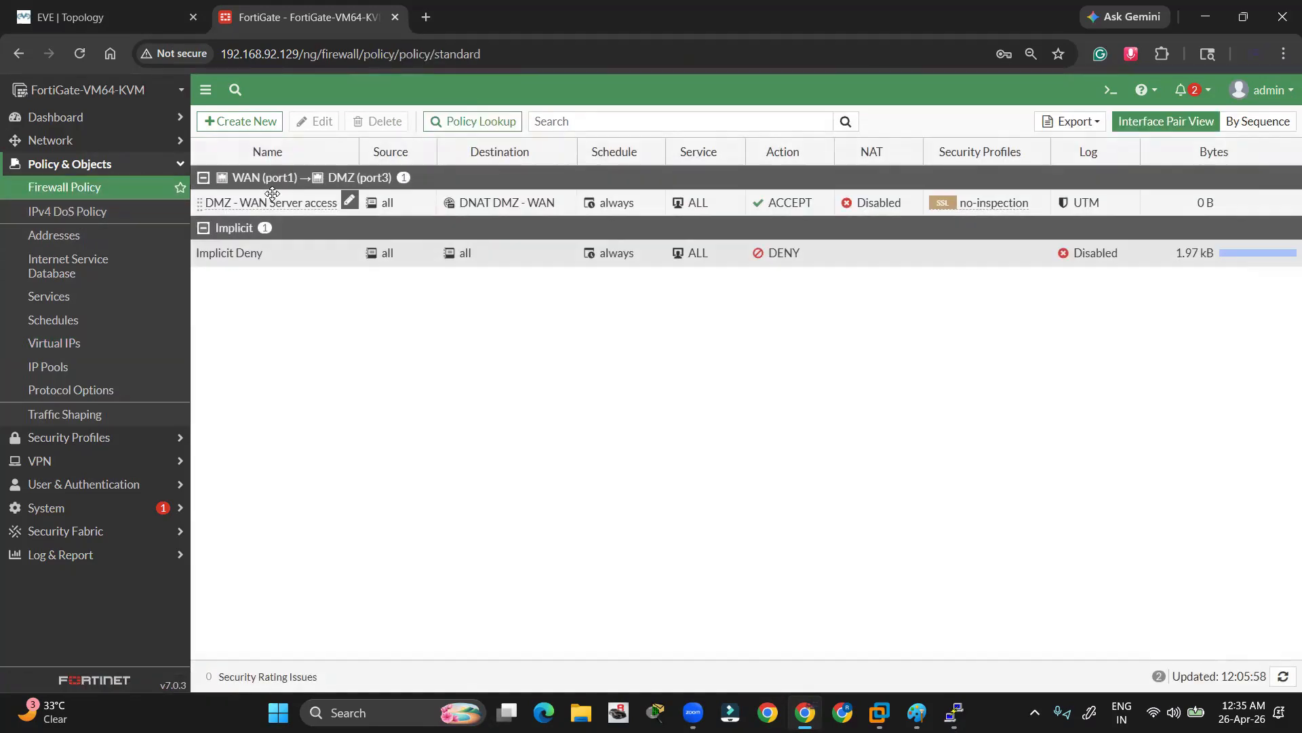
Review the Interfaces and Static Routes pages, then go back to the lab topology
{"action": "left_click", "coordinate": [29, 139]}
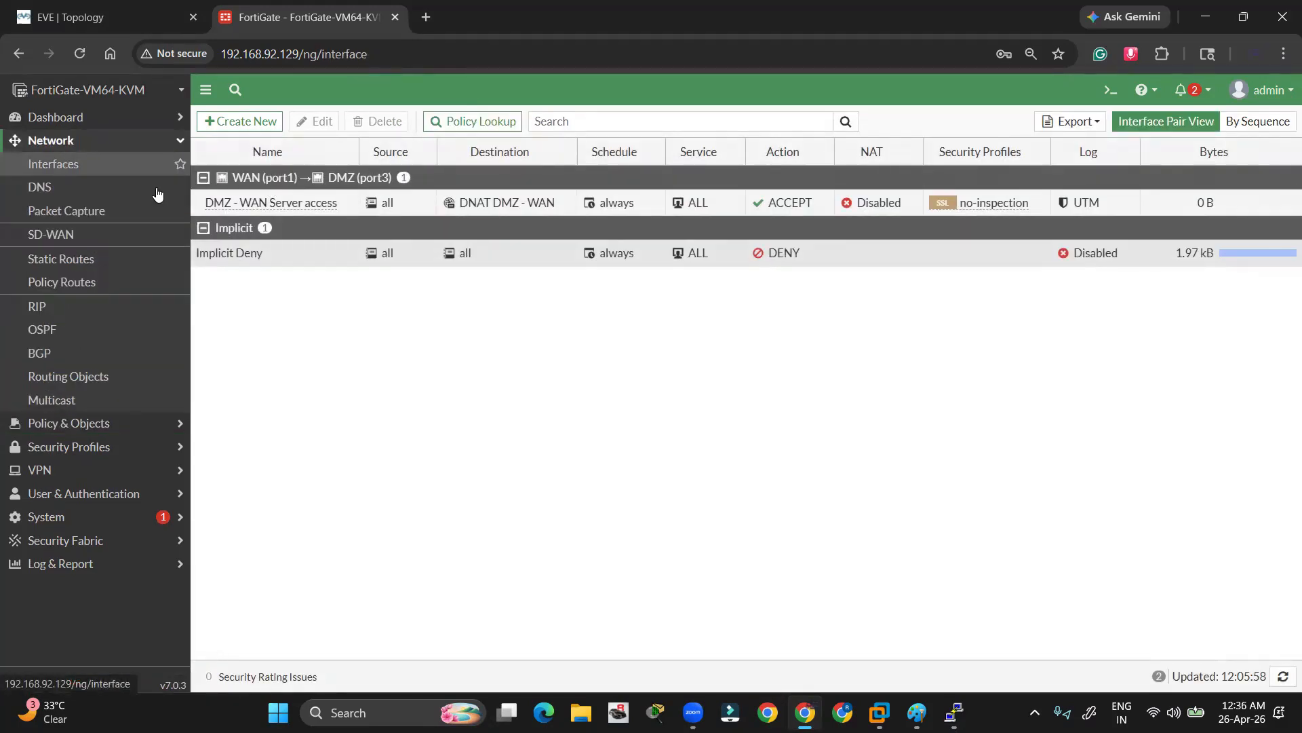
{"action": "left_click", "coordinate": [90, 258]}
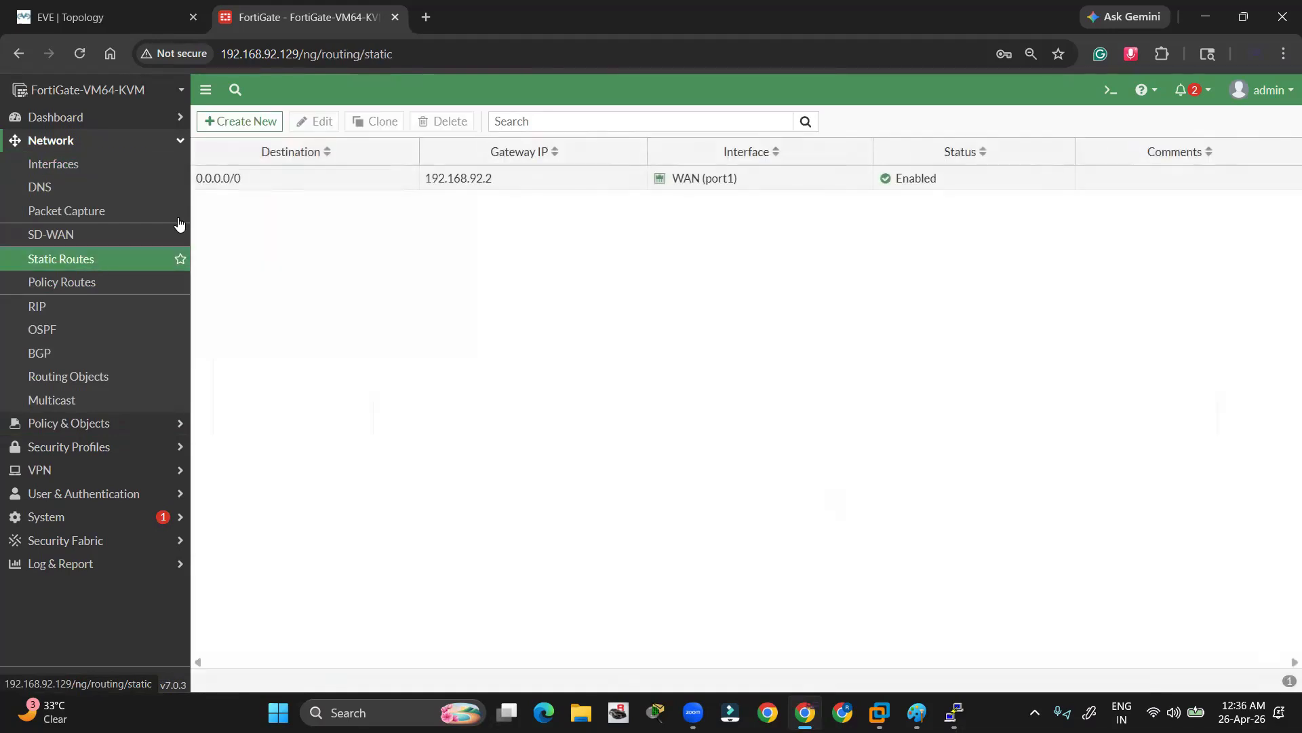
{"action": "left_click", "coordinate": [95, 30]}
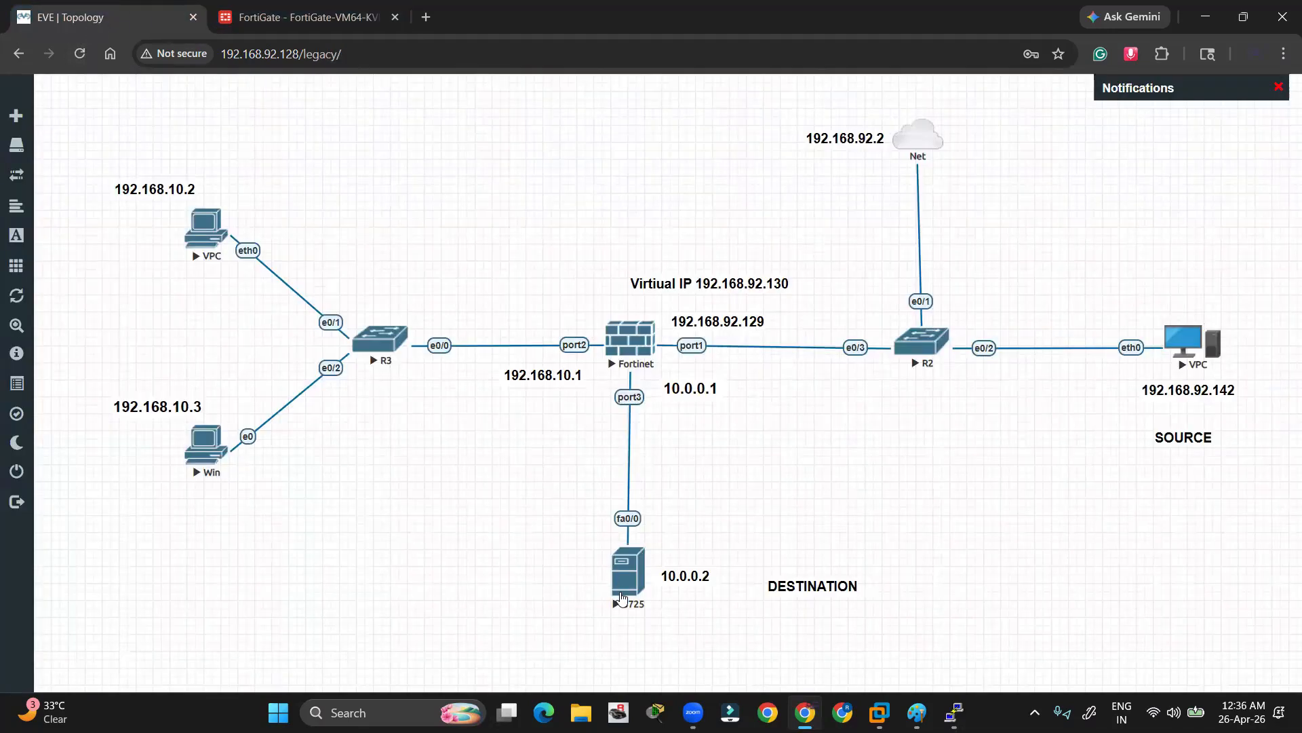
Bring up the 3725 router console and exit configuration mode
{"action": "left_click_drag", "start_coordinate": [566, 523], "coordinate": [719, 636]}
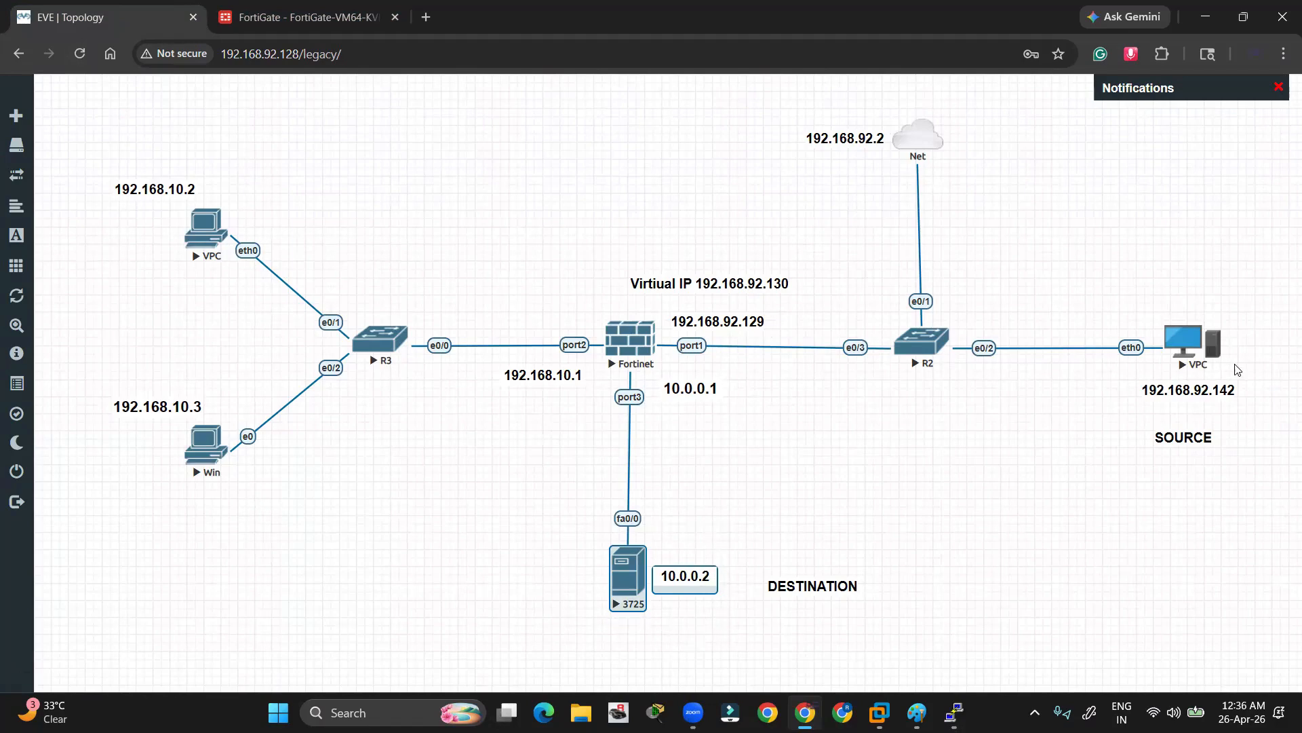
{"action": "left_click", "coordinate": [361, 485]}
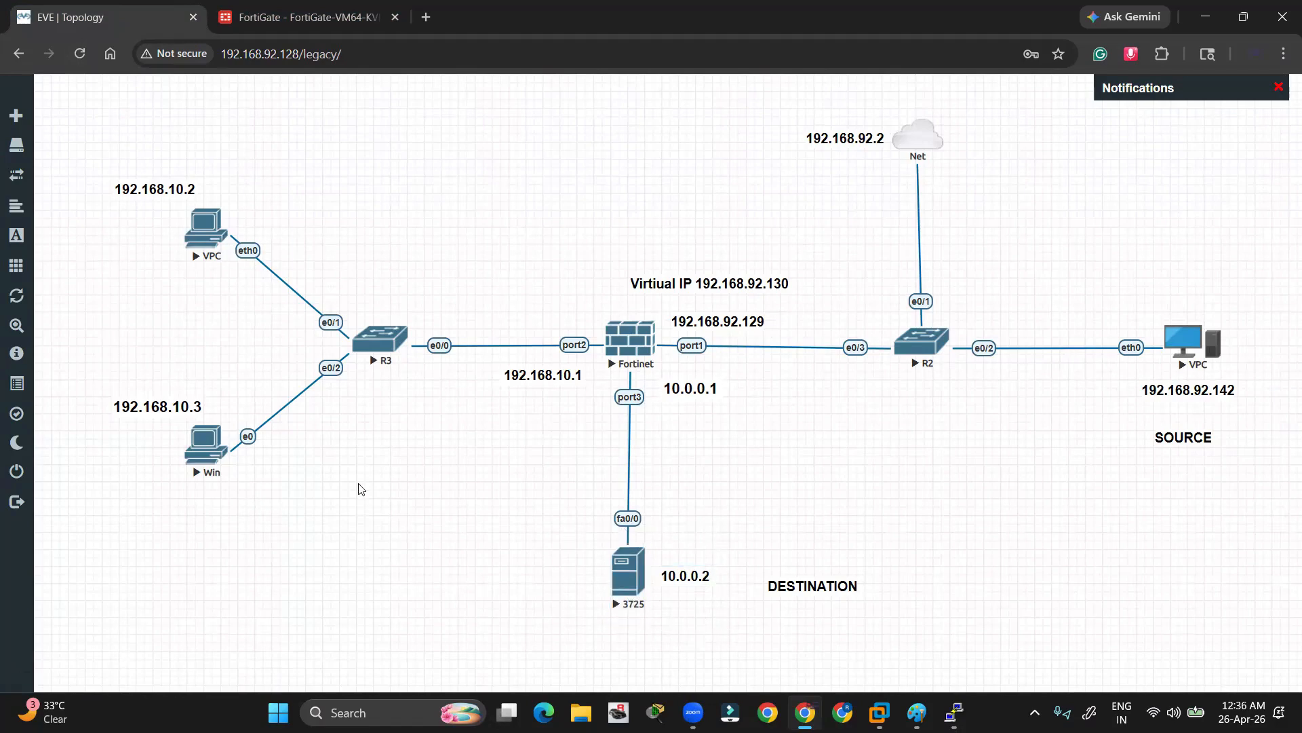
{"action": "key", "text": "alt+Tab"}
{"action": "key", "text": "alt+Tab"}
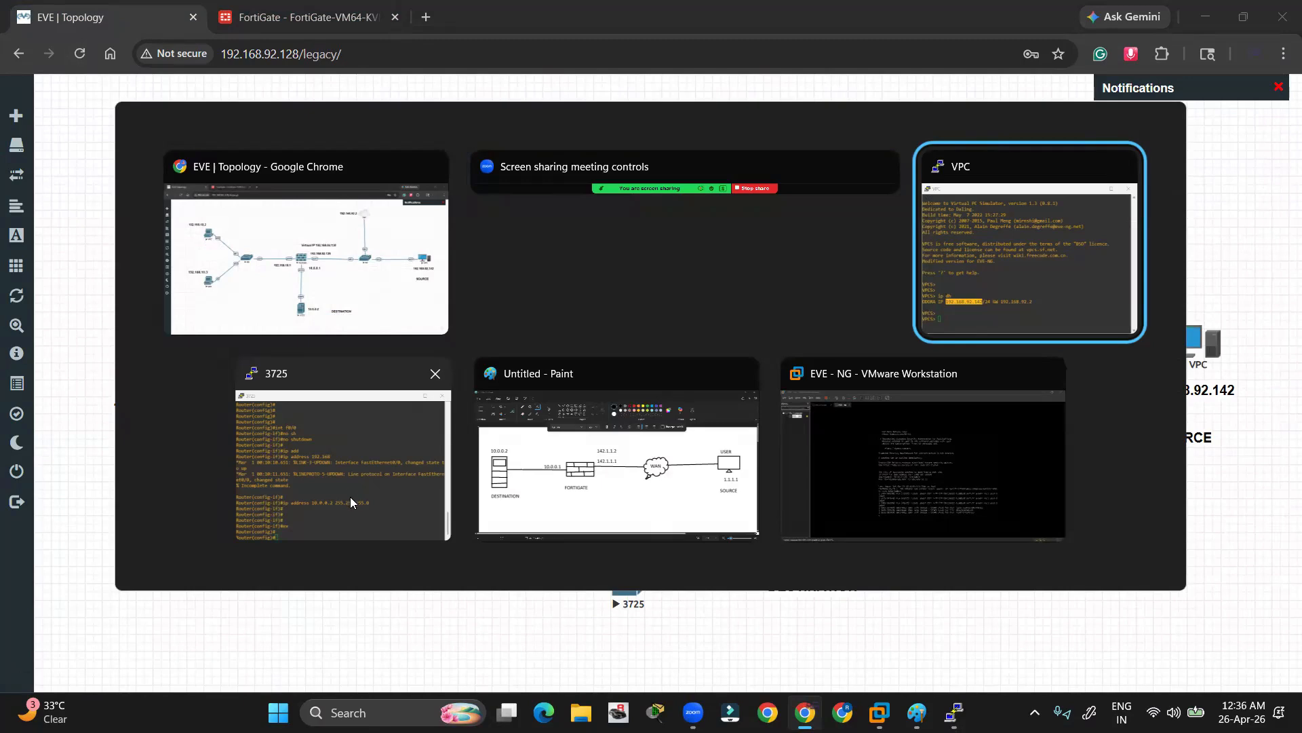
{"action": "key", "text": "alt+Tab"}
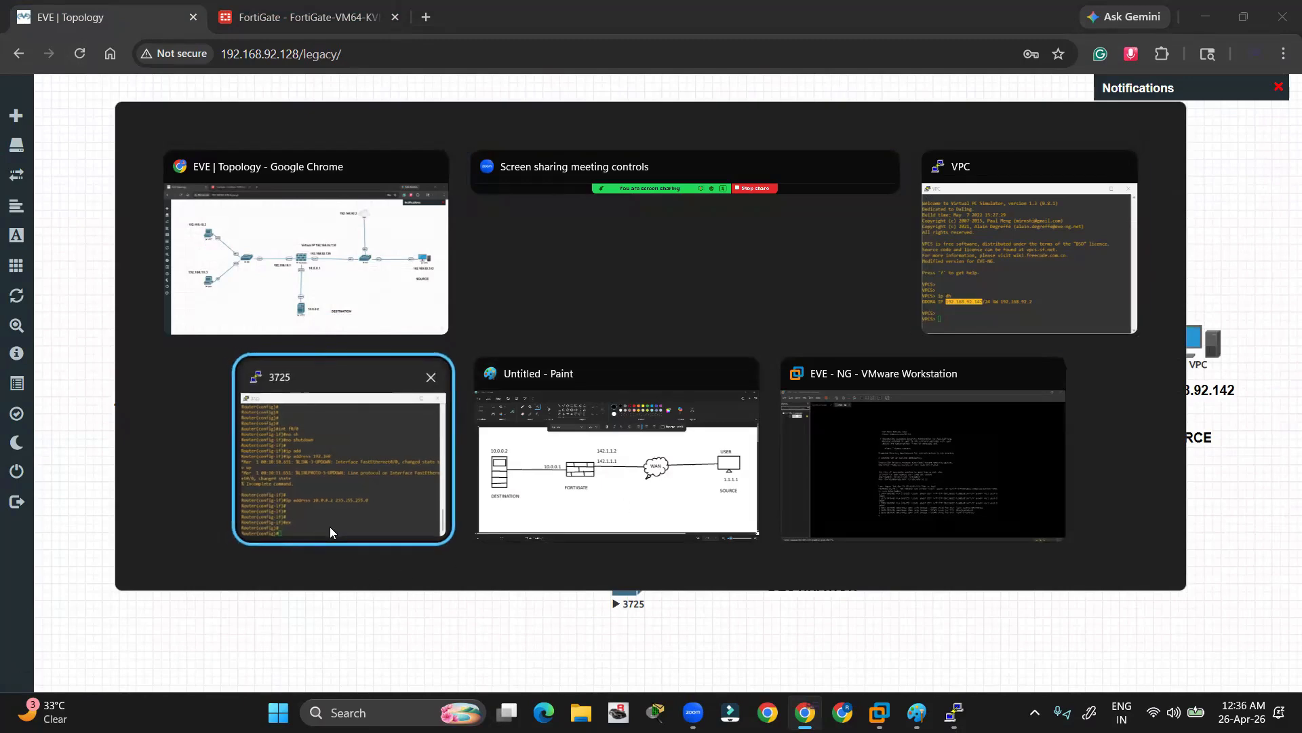
{"action": "left_click", "coordinate": [330, 526]}
{"action": "type", "text": "exi"}
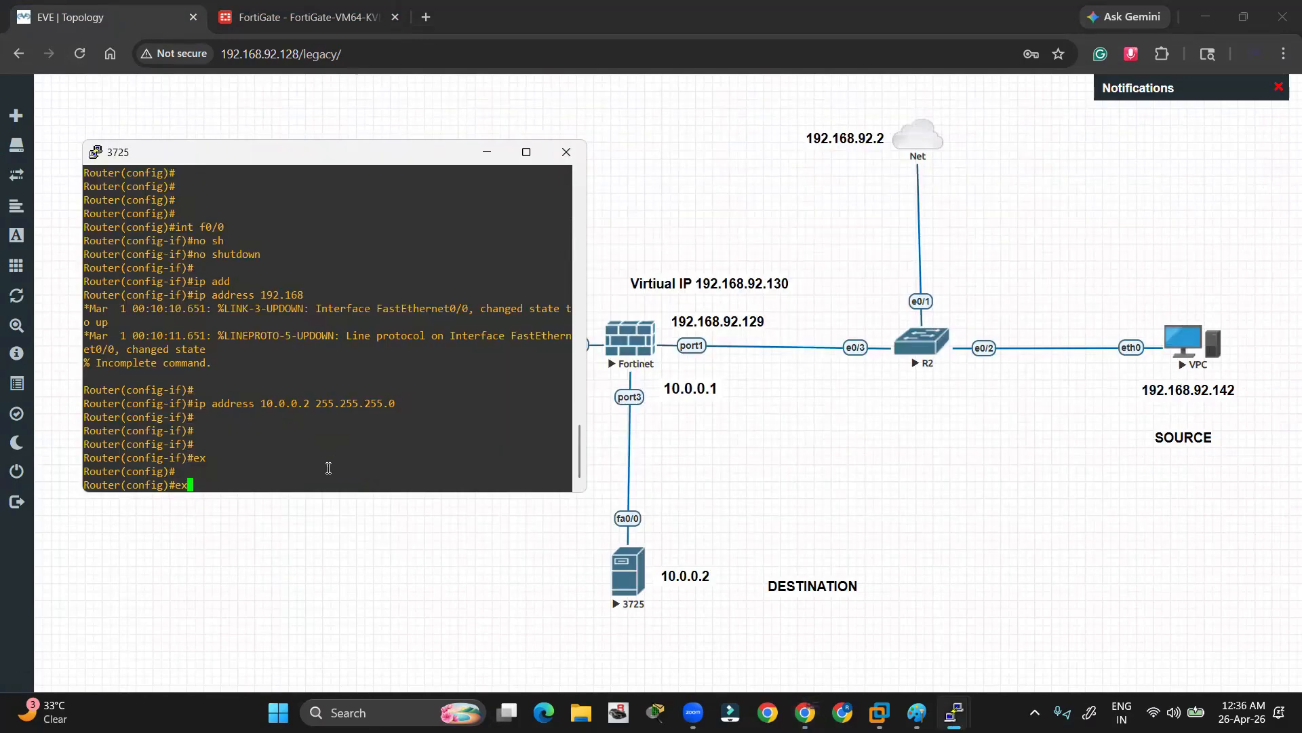
{"action": "key", "text": "Return"}
{"action": "key", "text": "Return"}
{"action": "key", "text": "Return"}
Run 'debug ip icmp' on the router, then minimize its console
{"action": "type", "text": "de"}
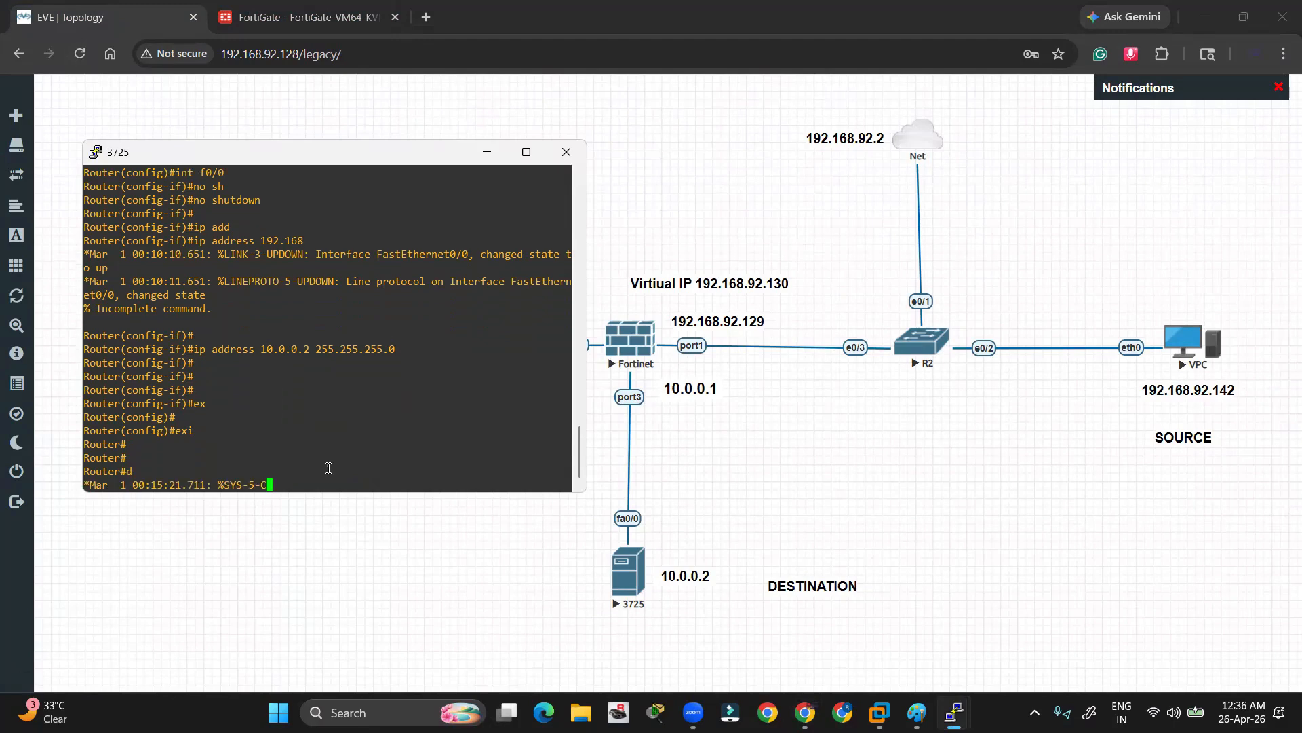
{"action": "key", "text": "Return"}
{"action": "key", "text": "Return"}
{"action": "key", "text": "Return"}
{"action": "type", "text": "de"}
{"action": "key", "text": "Tab"}
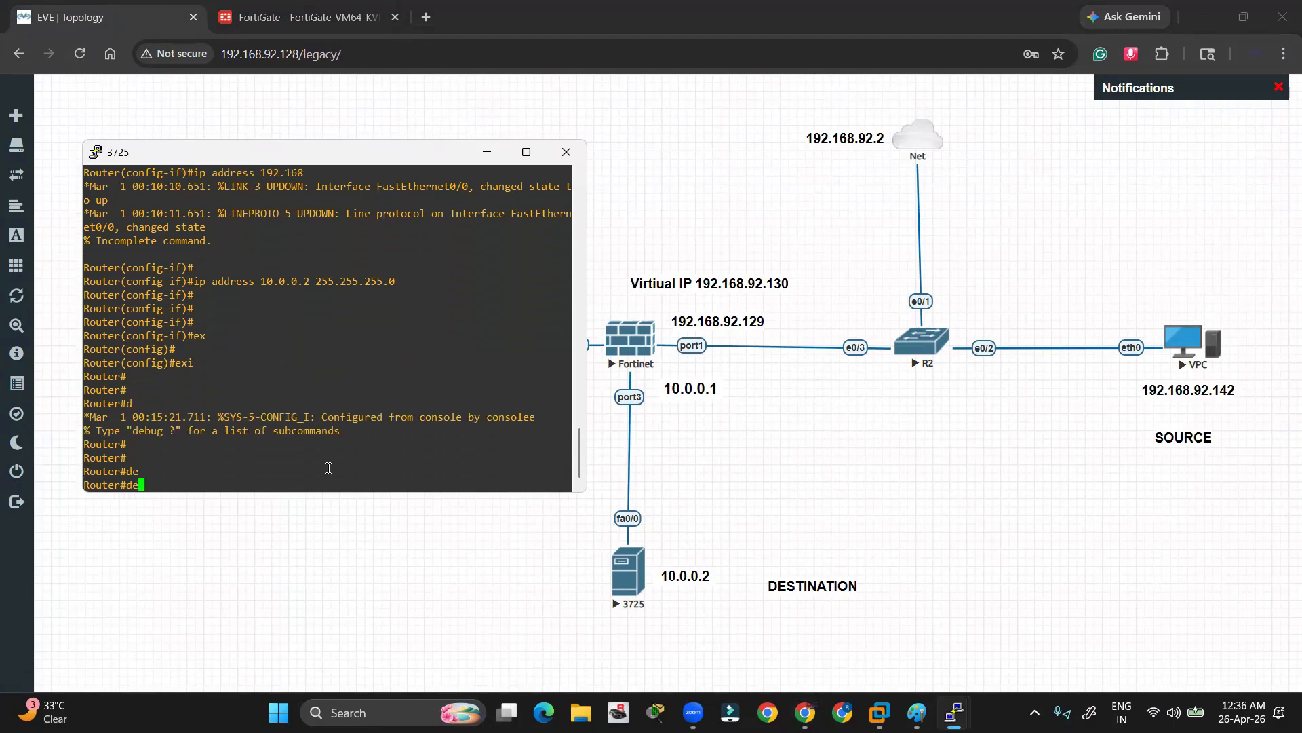
{"action": "type", "text": "b"}
{"action": "key", "text": "Tab"}
{"action": "type", "text": "ip"}
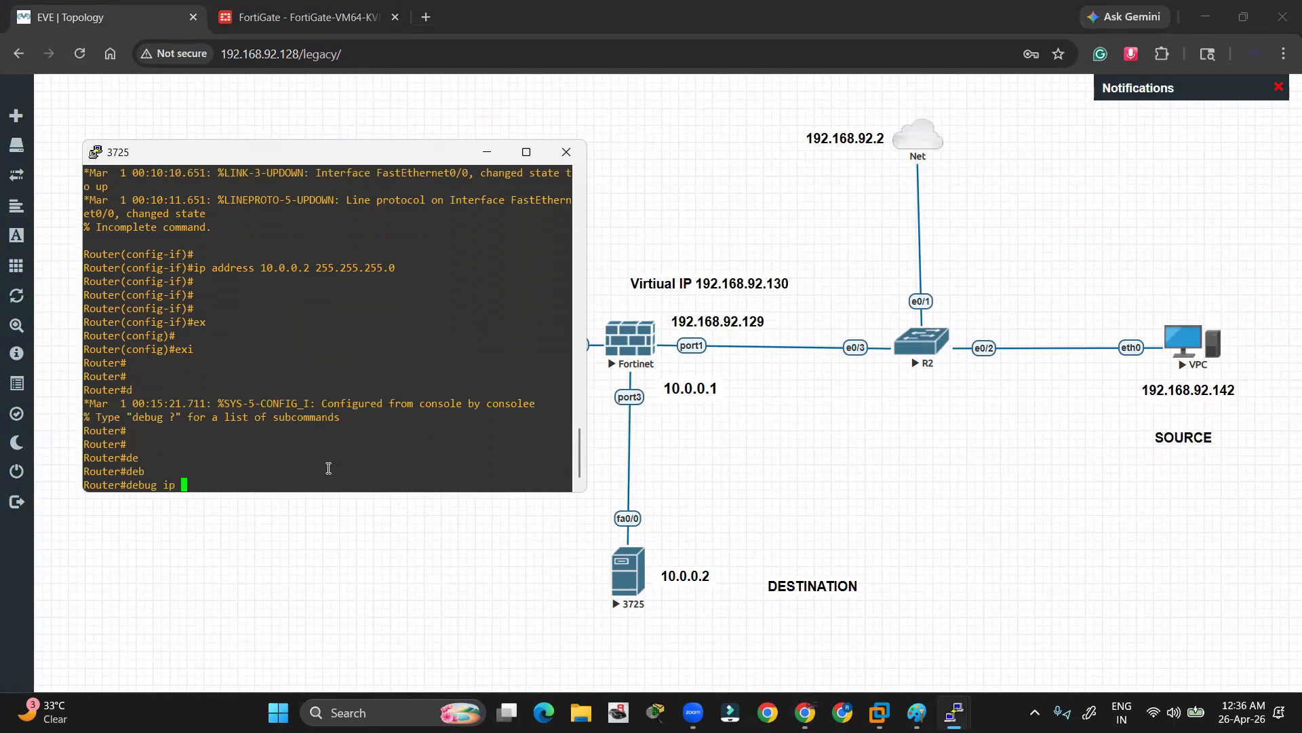
{"action": "type", "text": " ic"}
{"action": "key", "text": "Tab"}
{"action": "key", "text": "Return"}
{"action": "key", "text": "Return"}
{"action": "key", "text": "Return"}
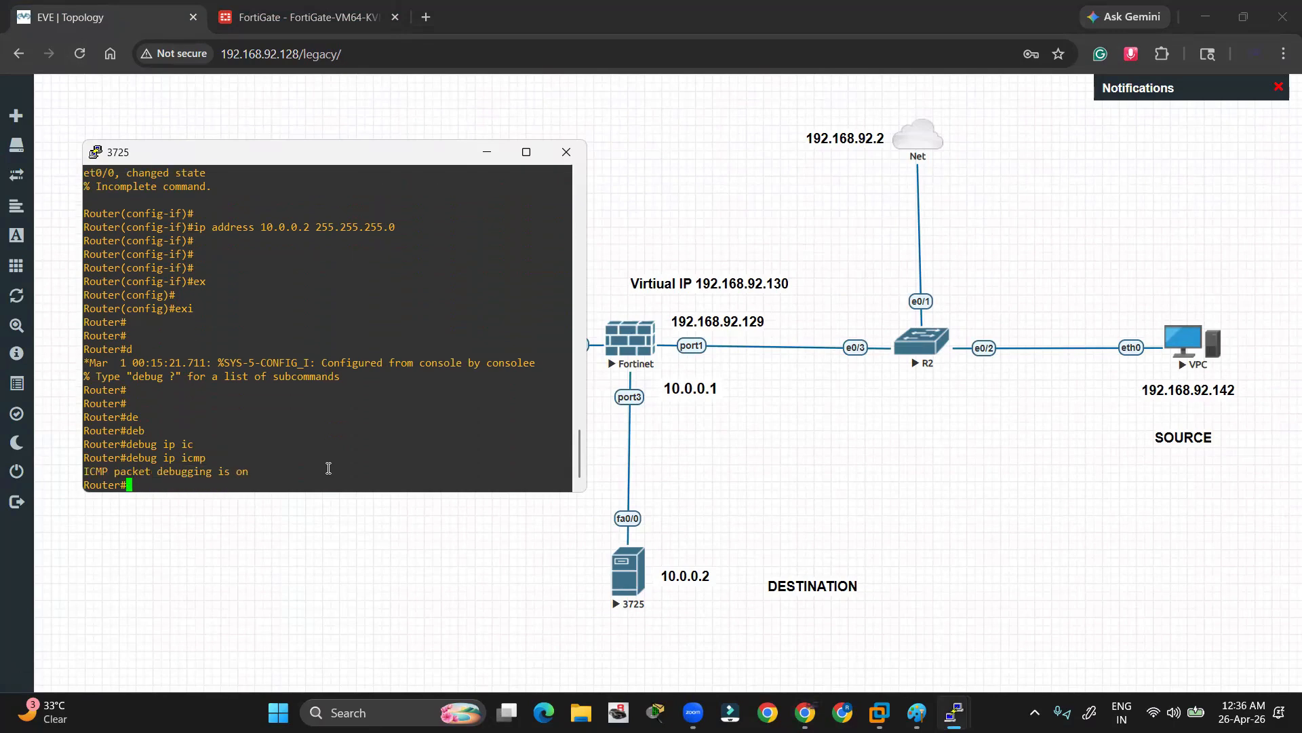
{"action": "left_click", "coordinate": [485, 153]}
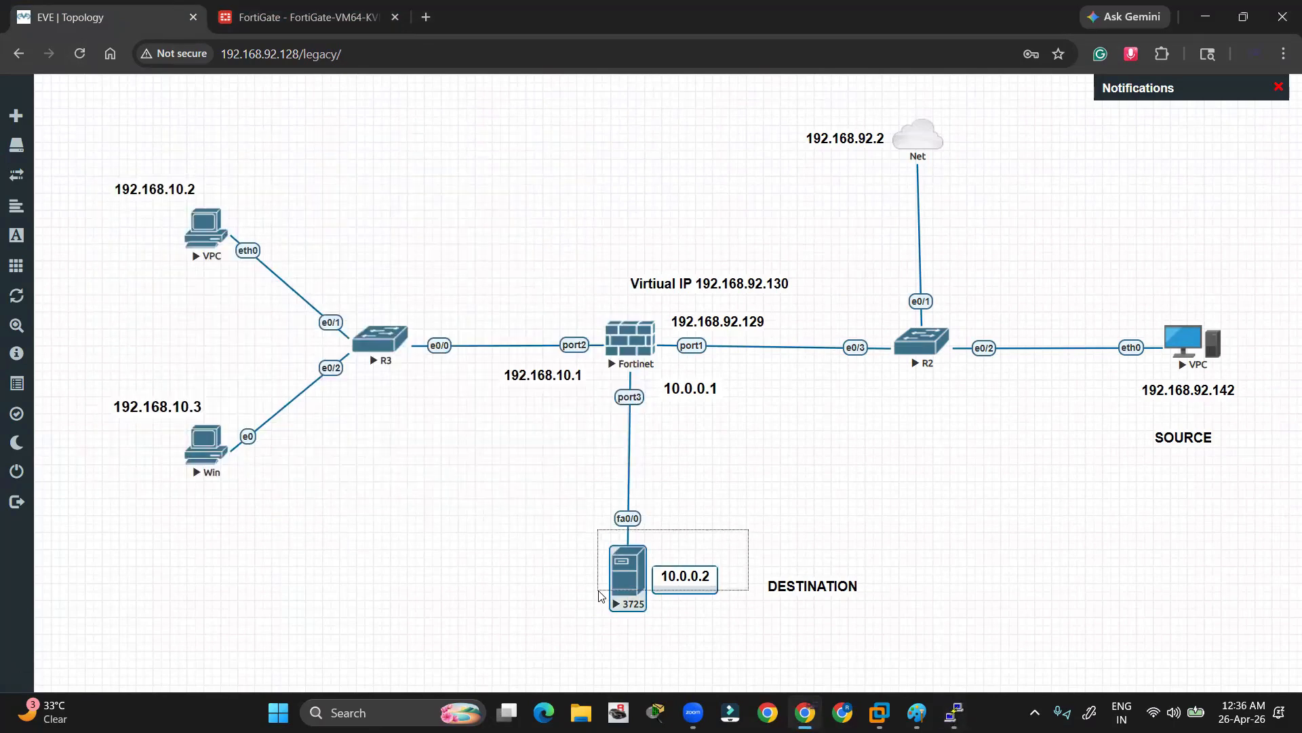
{"action": "key", "text": "alt+Tab"}
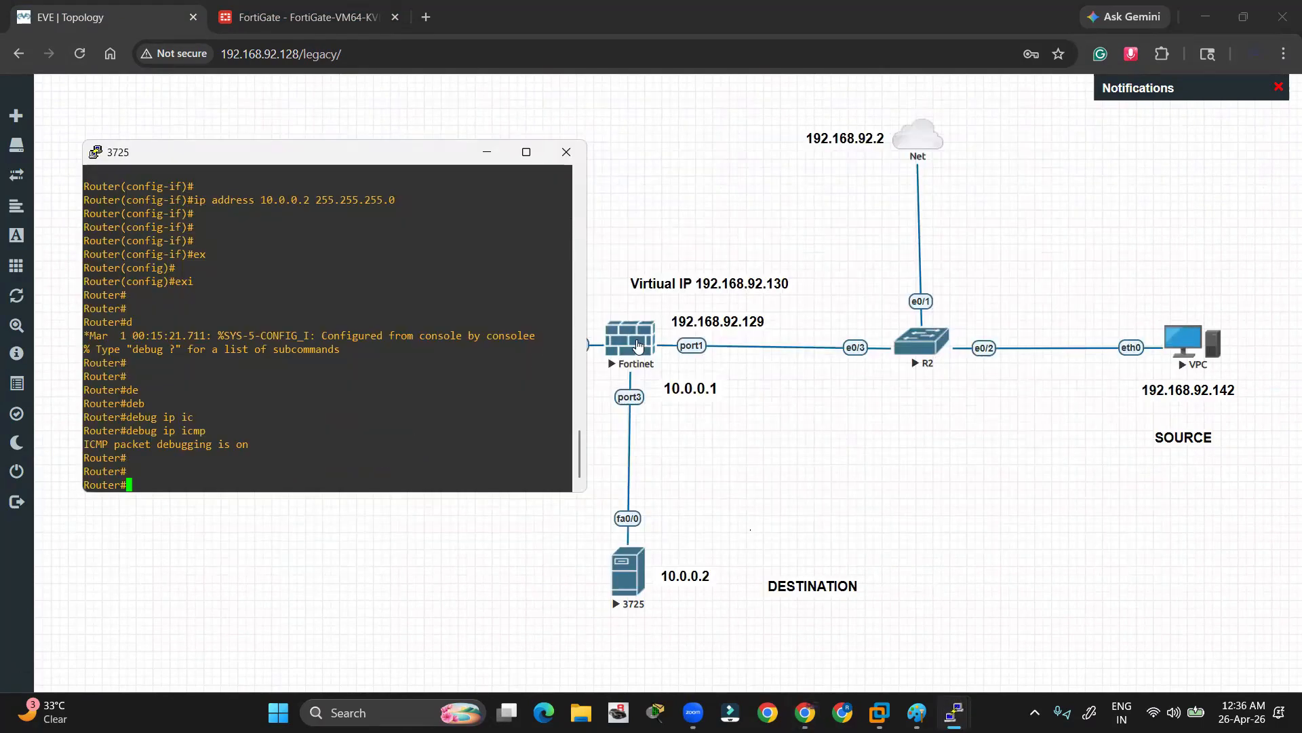
Open the Fortinet node's console in the SSH client and log in as admin
{"action": "left_click", "coordinate": [637, 346]}
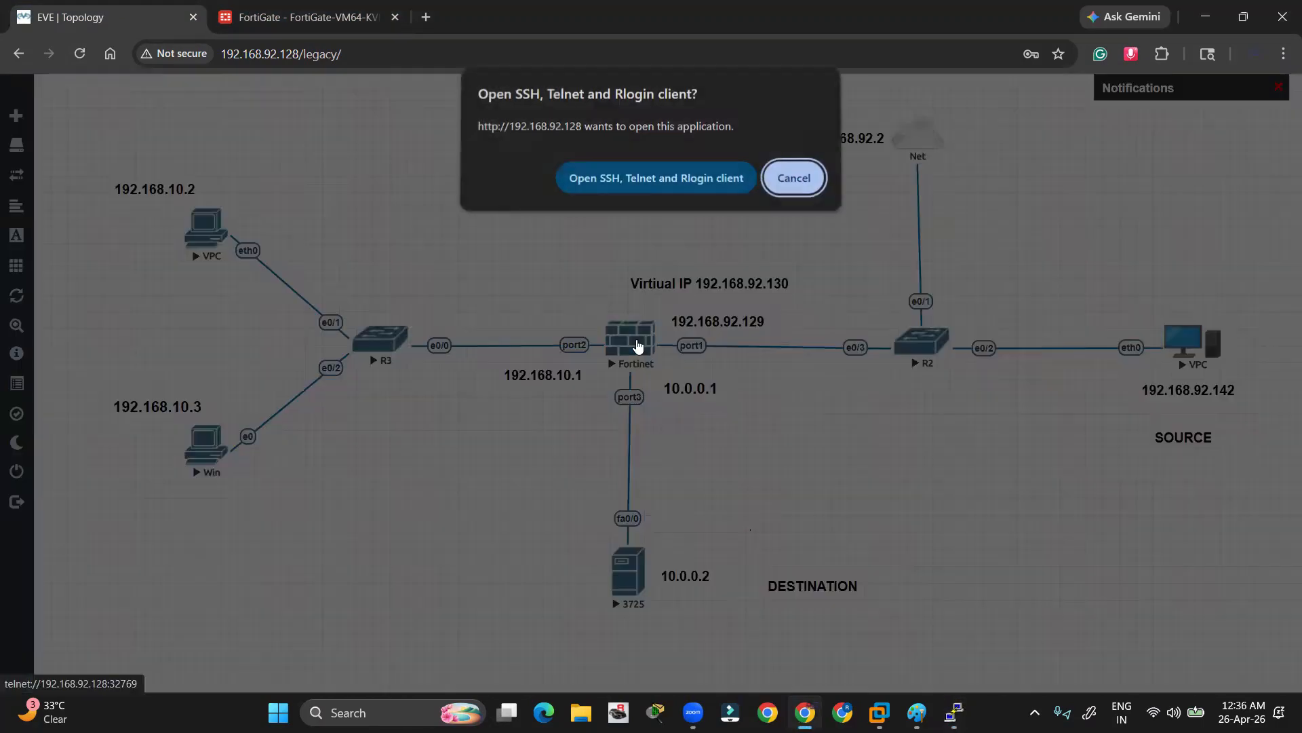
{"action": "left_click", "coordinate": [653, 173]}
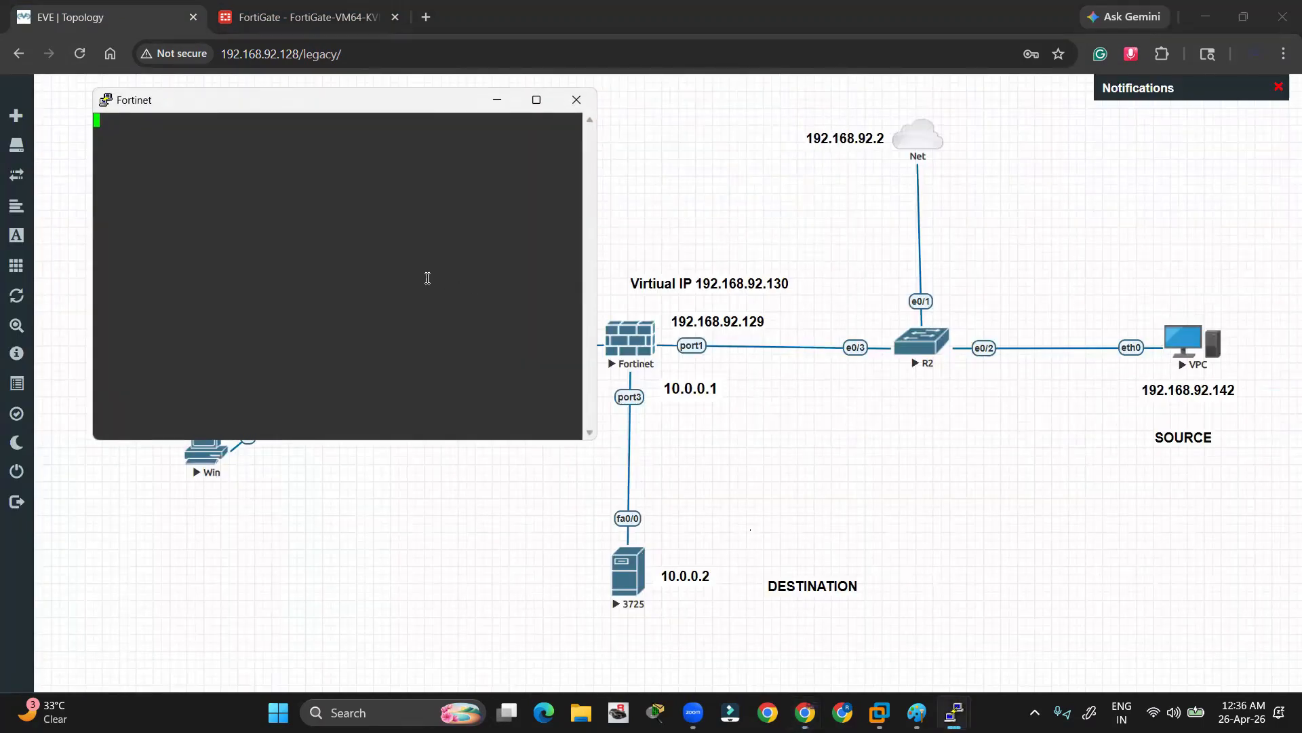
{"action": "key", "text": "Return"}
{"action": "type", "text": "admin"}
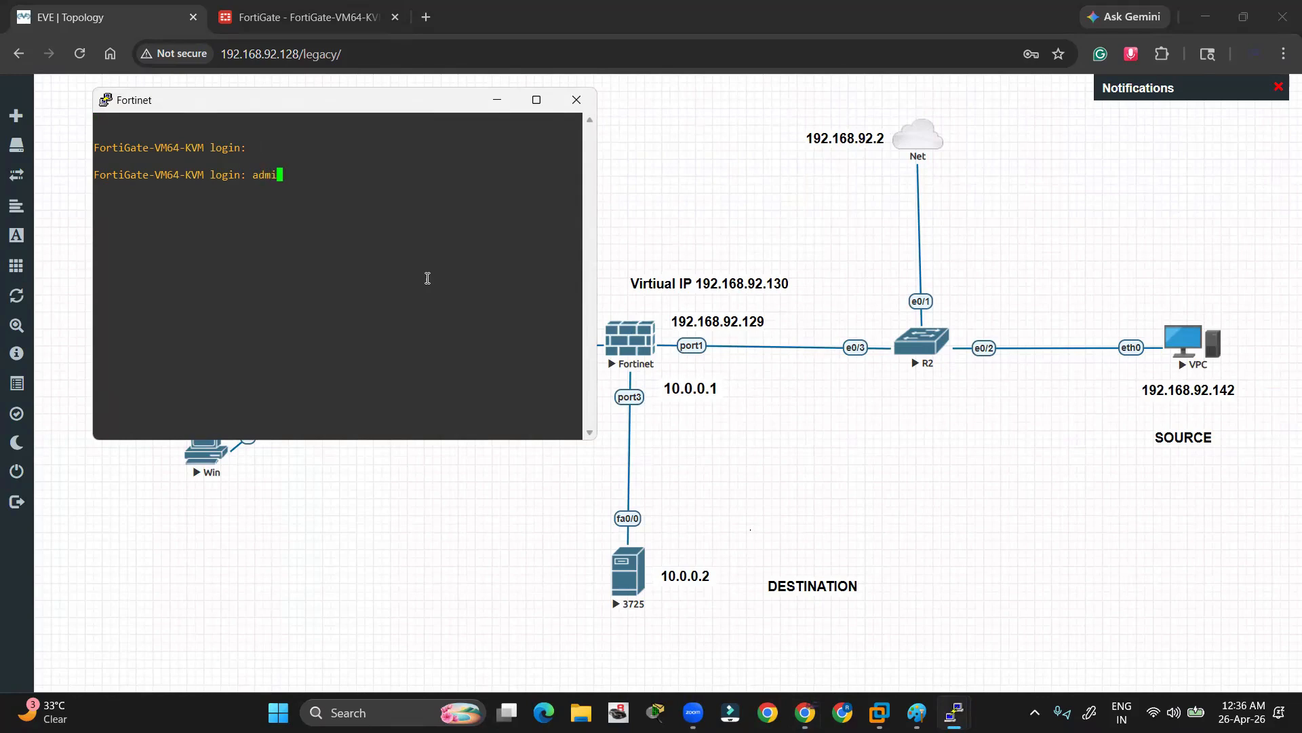
{"action": "key", "text": "Return"}
{"action": "key", "text": "Return"}
{"action": "key", "text": "Return"}
{"action": "key", "text": "Return"}
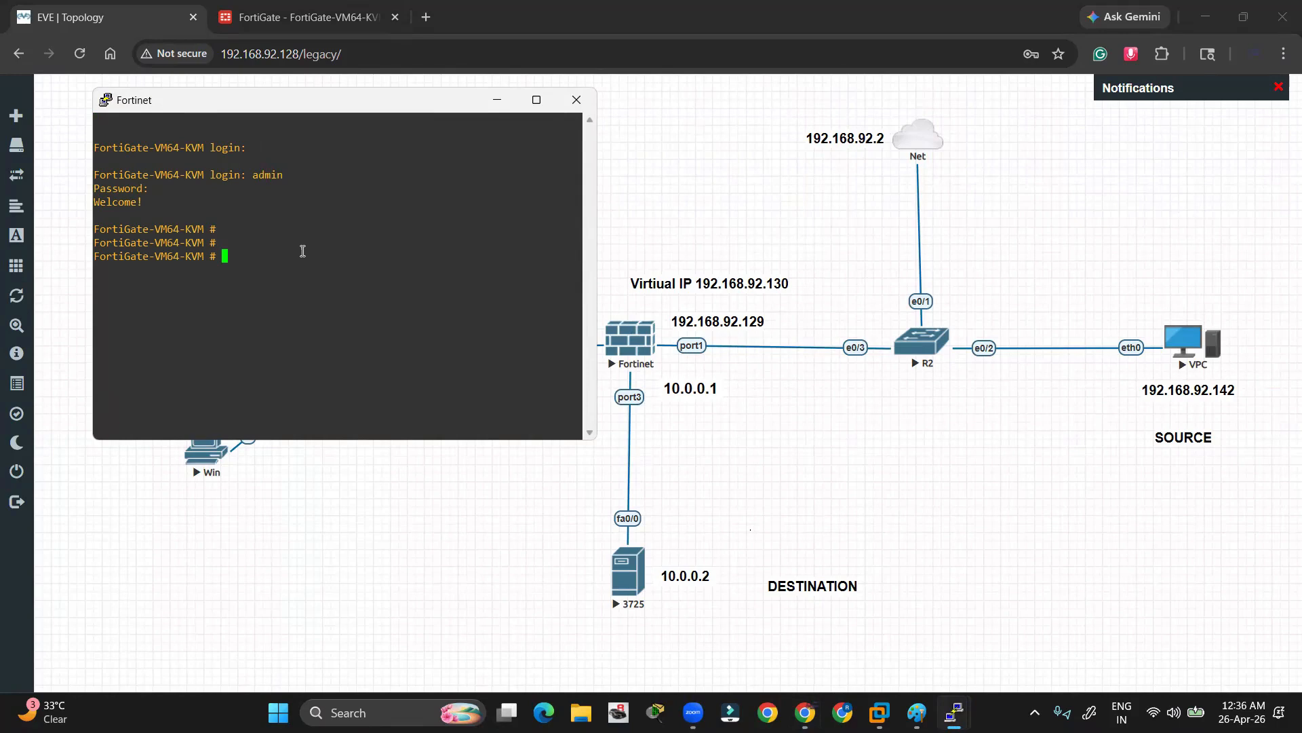
Run 'get system session list' on the FortiGate and highlight the session rows
{"action": "type", "text": "get system session list"}
{"action": "key", "text": "Return"}
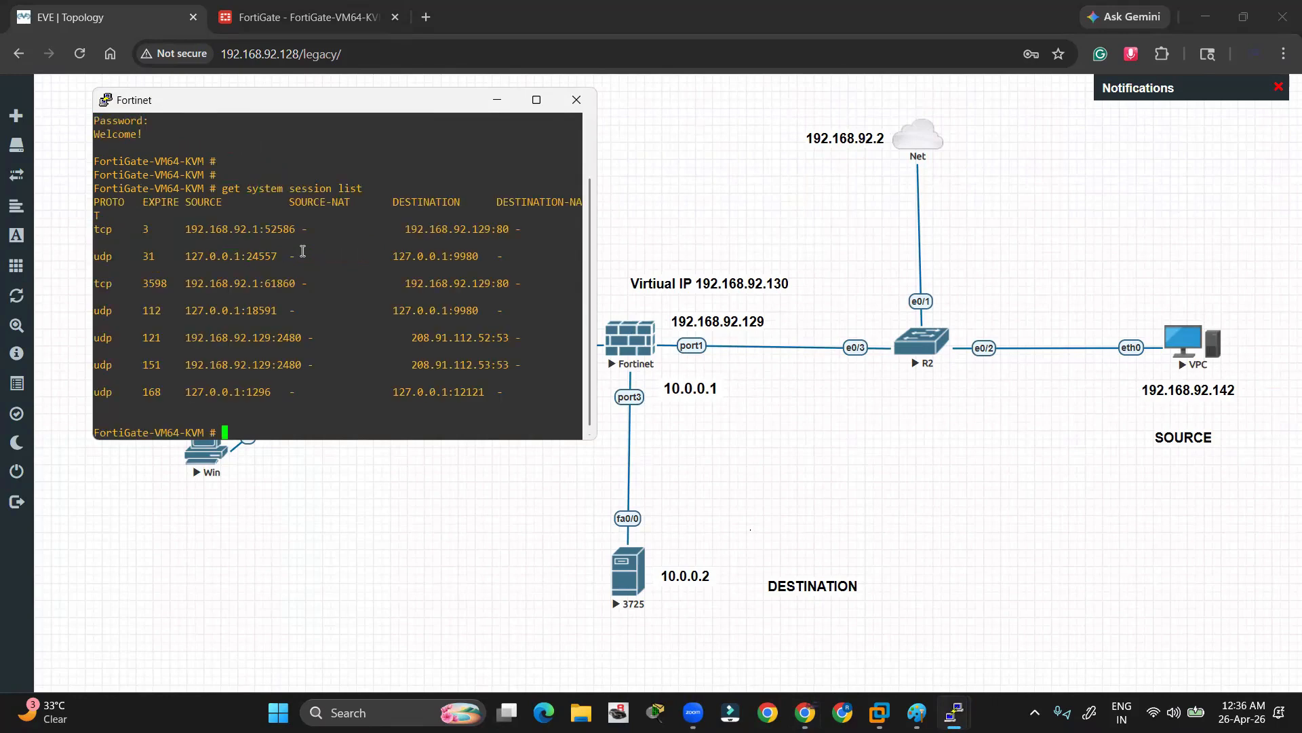
{"action": "key", "text": "Return"}
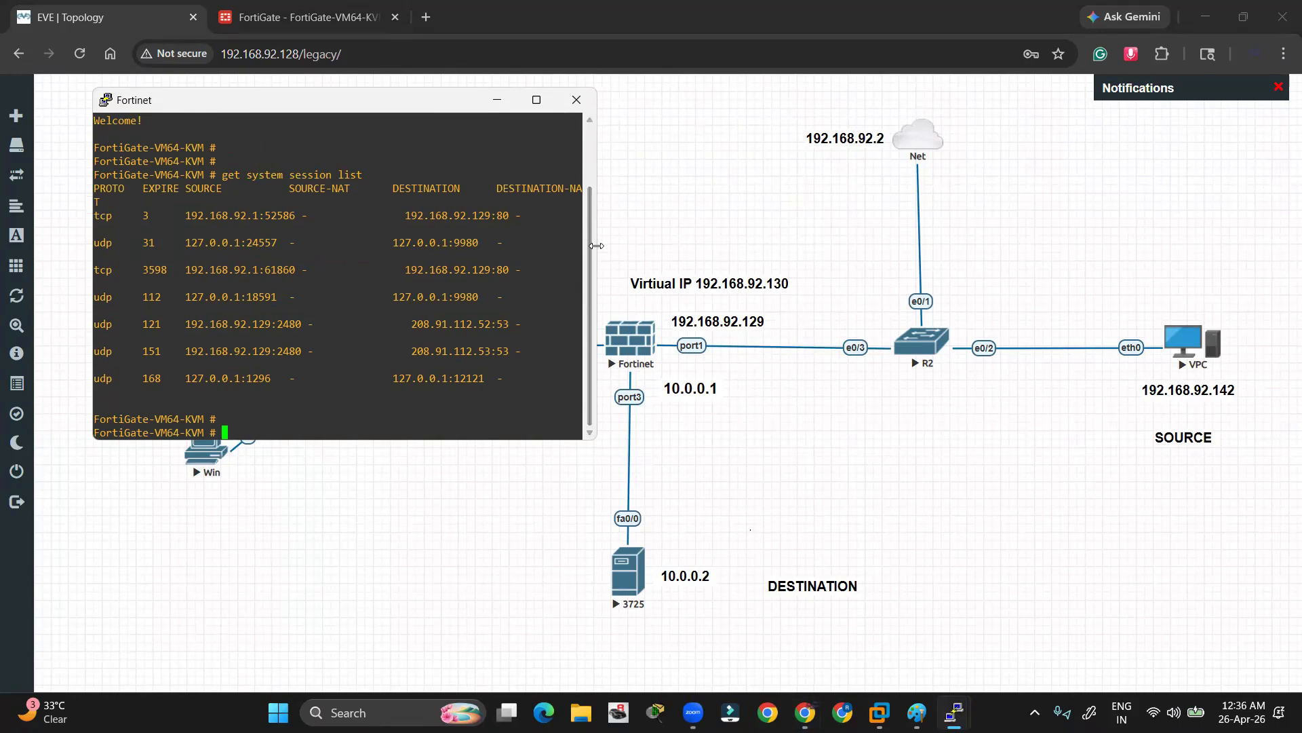
{"action": "left_click_drag", "start_coordinate": [594, 250], "coordinate": [735, 251]}
{"action": "left_click_drag", "start_coordinate": [534, 380], "coordinate": [238, 214]}
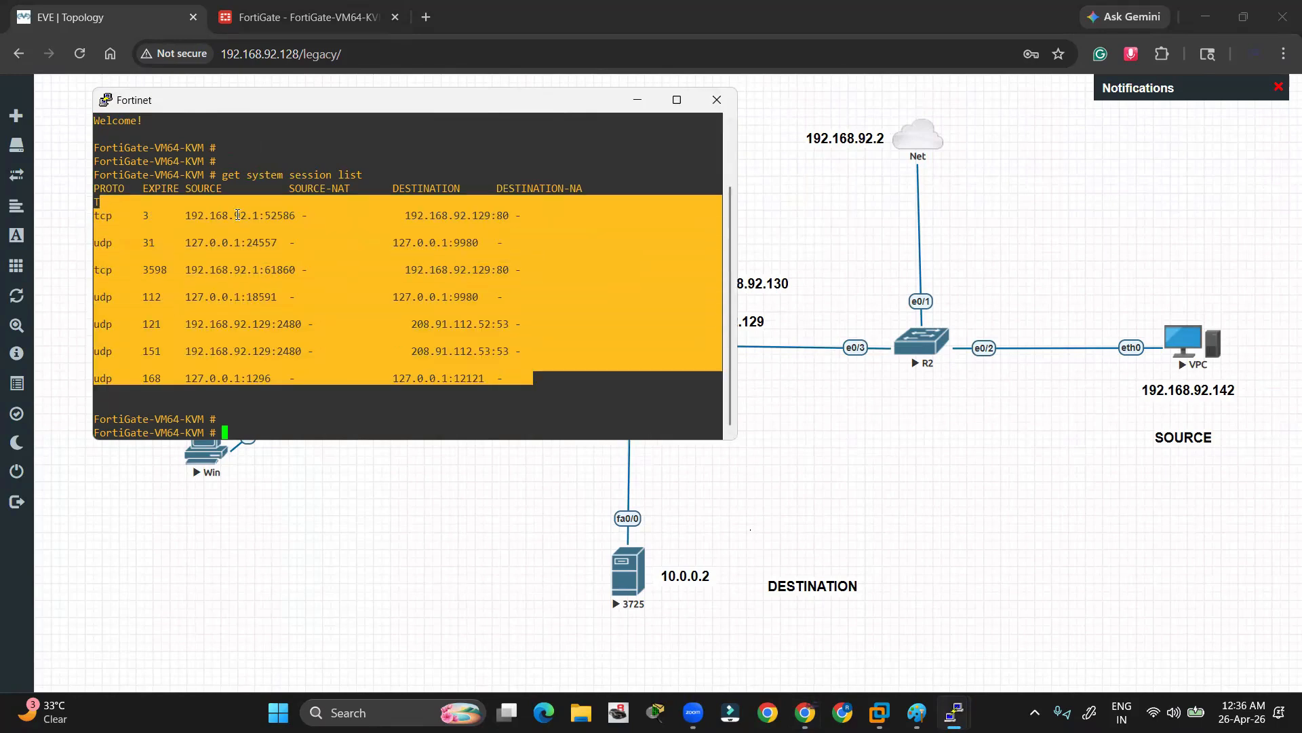
Back on the topology, point out the source VPC, the 3725 server 10.0.0.2, and the Virtual IP 192.168.92.130 label
{"action": "left_click", "coordinate": [641, 94]}
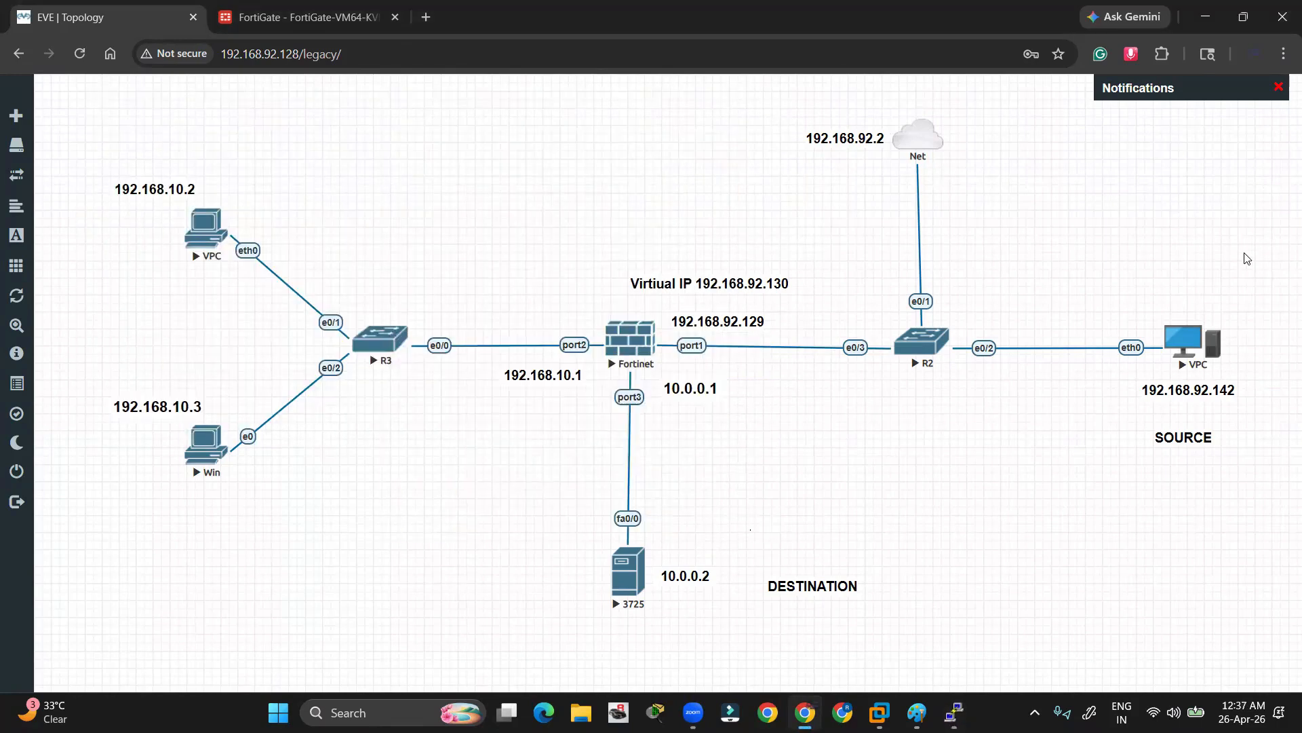
{"action": "left_click_drag", "start_coordinate": [1239, 265], "coordinate": [1139, 406]}
{"action": "left_click_drag", "start_coordinate": [722, 510], "coordinate": [609, 619]}
{"action": "left_click_drag", "start_coordinate": [714, 276], "coordinate": [686, 278]}
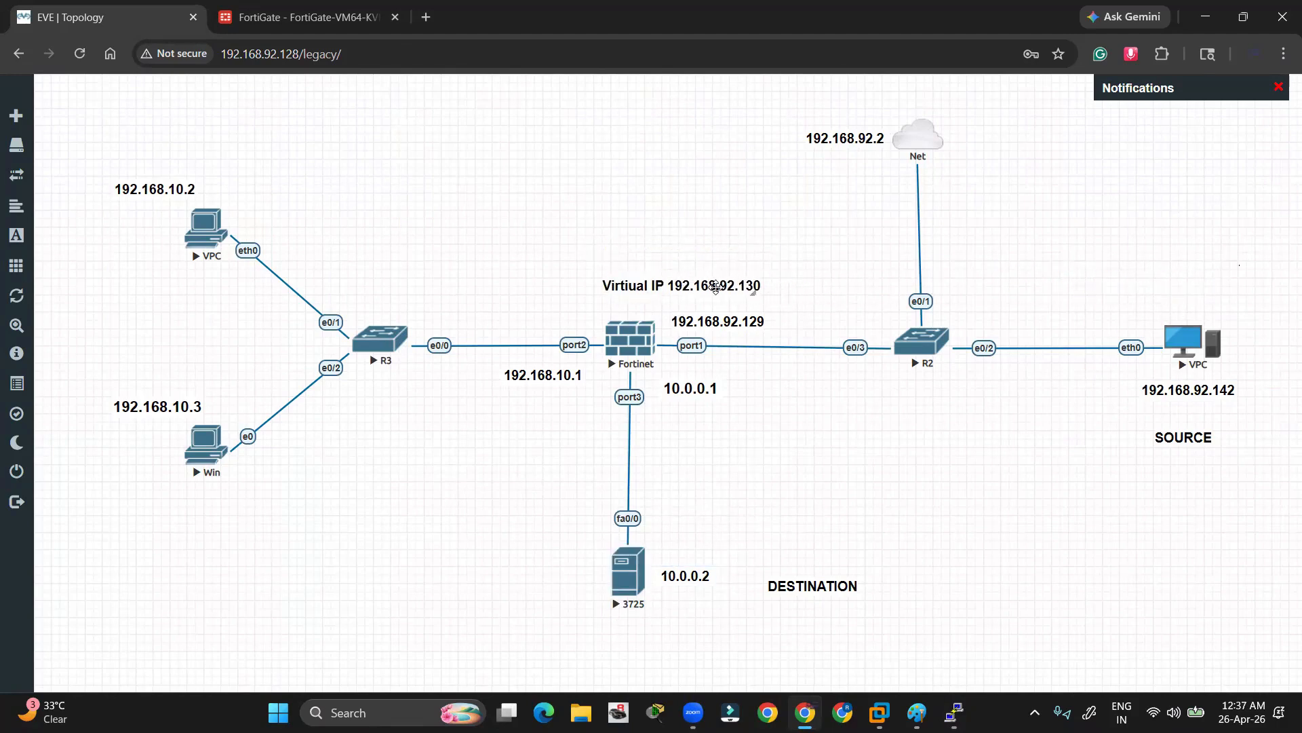
{"action": "left_click_drag", "start_coordinate": [563, 525], "coordinate": [706, 653]}
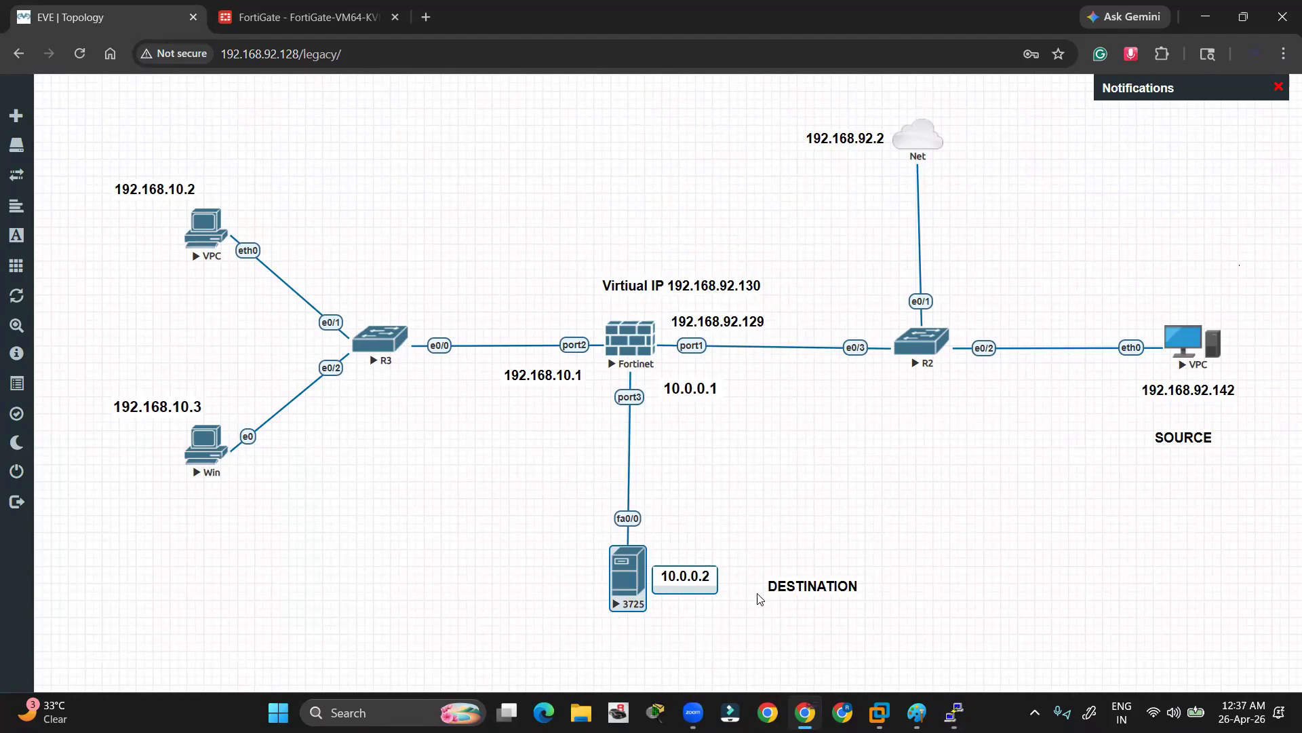
{"action": "left_click", "coordinate": [1031, 447]}
{"action": "left_click_drag", "start_coordinate": [584, 534], "coordinate": [718, 624]}
{"action": "left_click", "coordinate": [862, 484]}
{"action": "key", "text": "alt+Tab"}
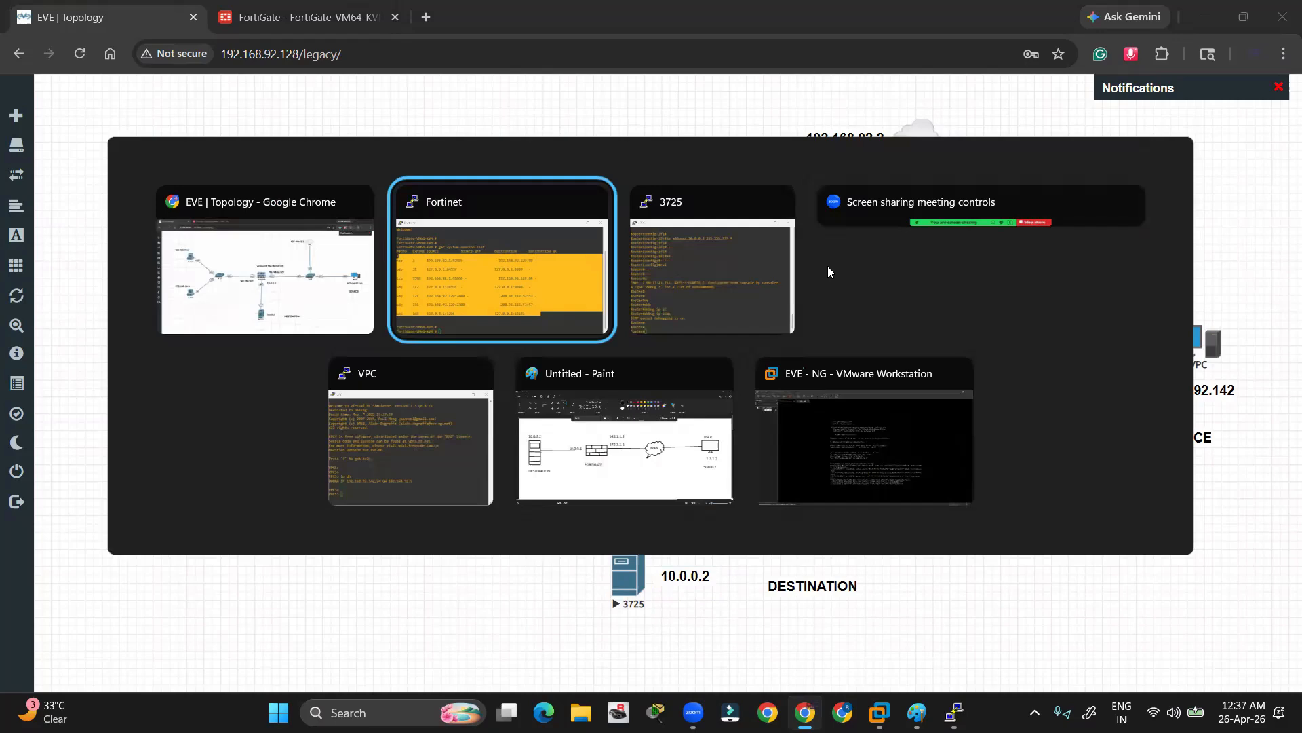
{"action": "key", "text": "alt+Tab"}
{"action": "key", "text": "alt+Tab"}
{"action": "key", "text": "alt+Tab"}
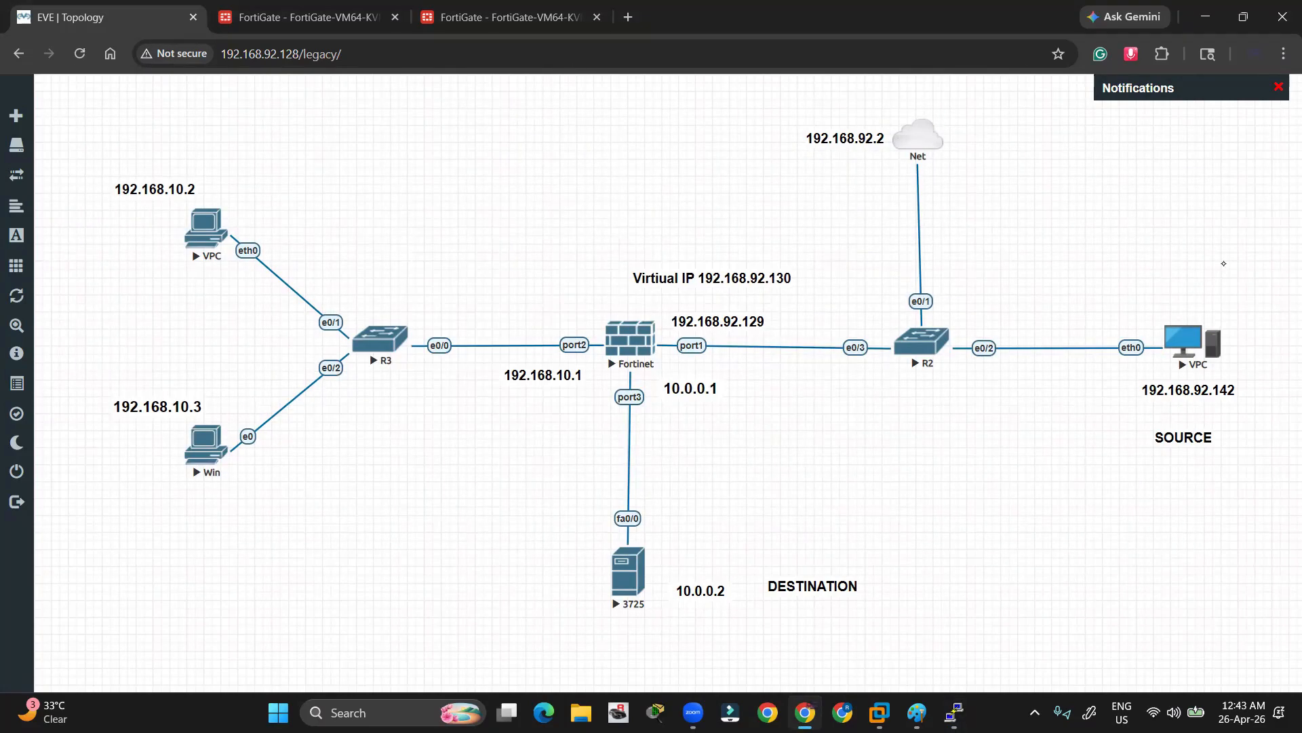
{"action": "key", "text": "alt+Tab"}
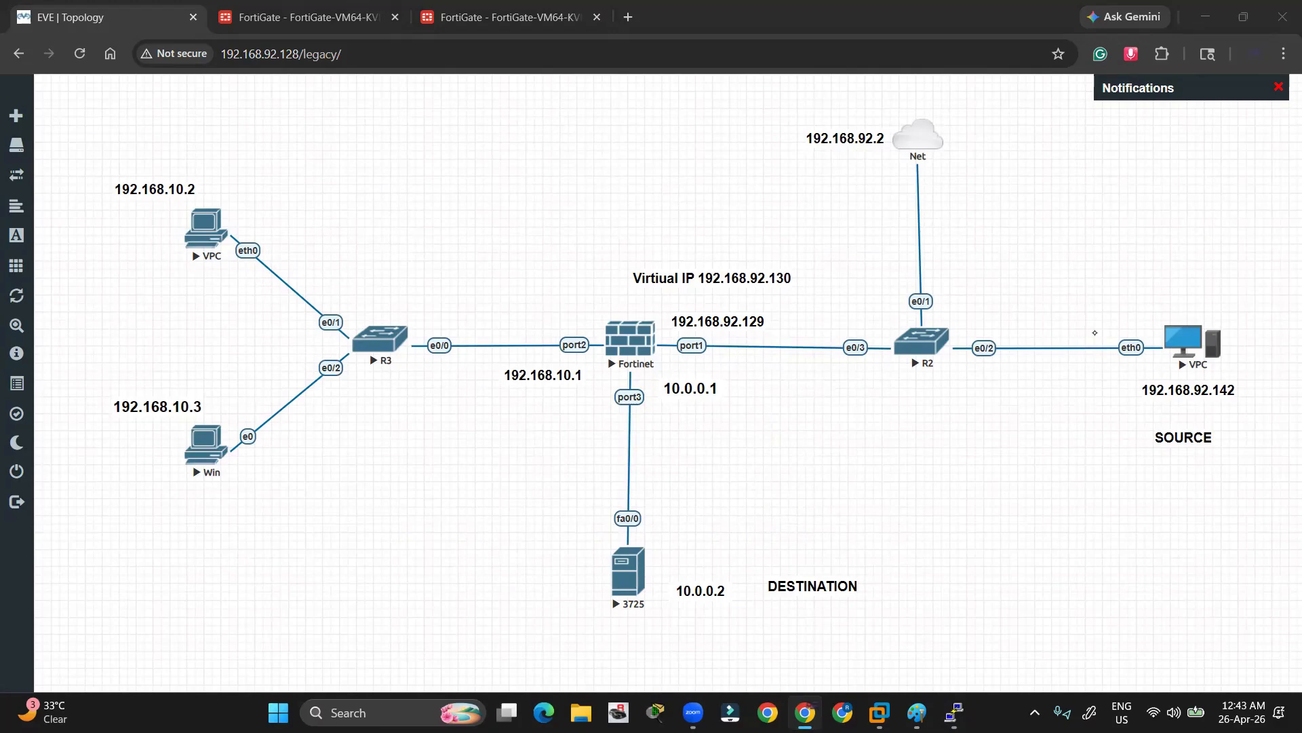
{"action": "mouse_move", "coordinate": [1140, 314]}
{"action": "left_mouse_down"}
{"action": "mouse_move", "coordinate": [1246, 327]}
{"action": "mouse_move", "coordinate": [1153, 381]}
{"action": "mouse_move", "coordinate": [1180, 304]}
{"action": "mouse_move", "coordinate": [1143, 319]}
{"action": "mouse_move", "coordinate": [860, 312]}
{"action": "mouse_move", "coordinate": [693, 334]}
{"action": "mouse_move", "coordinate": [666, 565]}
{"action": "mouse_move", "coordinate": [693, 565]}
{"action": "left_mouse_up"}
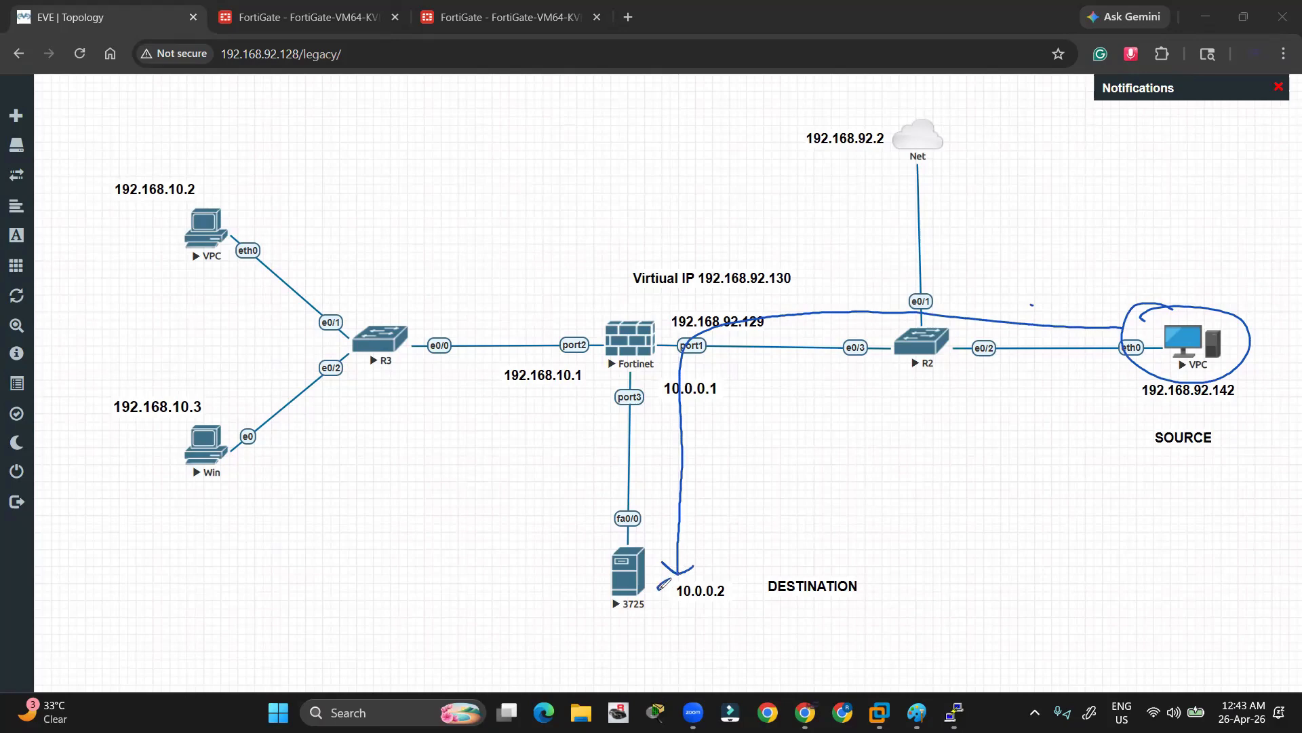
{"action": "mouse_move", "coordinate": [662, 585]}
{"action": "left_mouse_down"}
{"action": "mouse_move", "coordinate": [688, 619]}
{"action": "mouse_move", "coordinate": [692, 578]}
{"action": "left_mouse_up"}
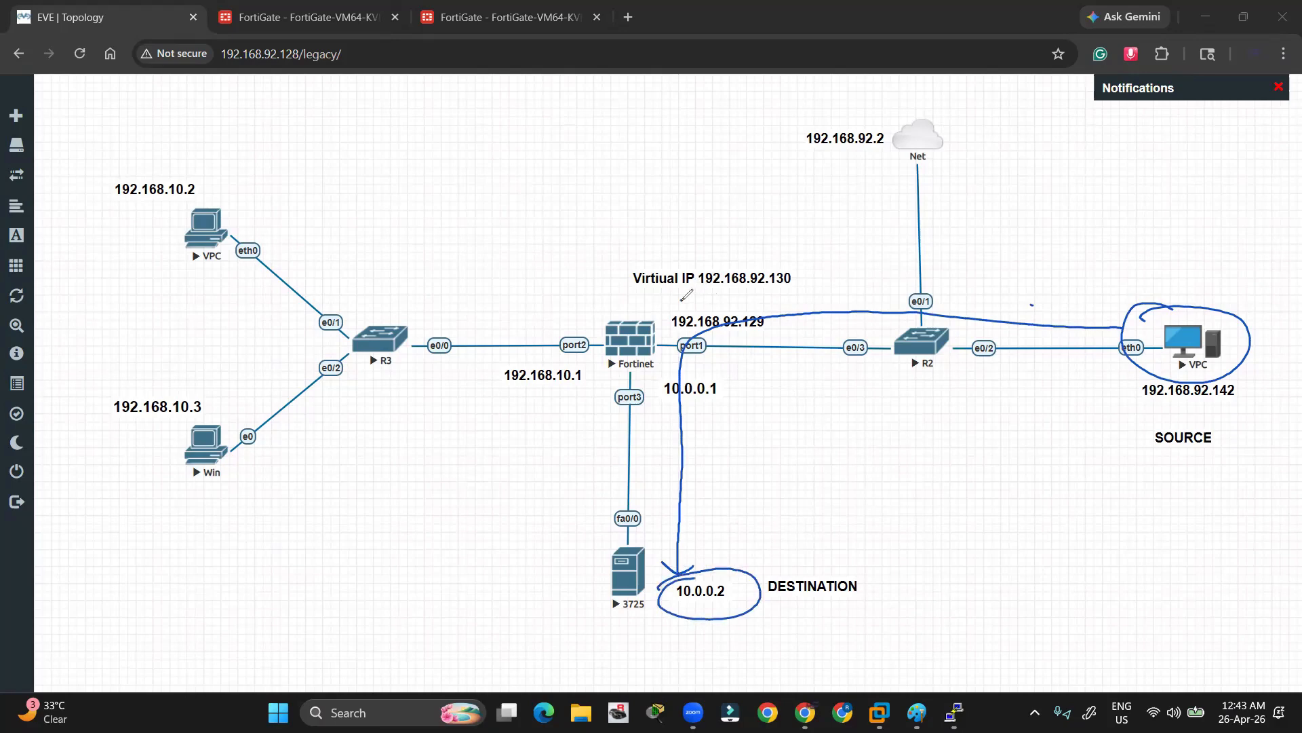
{"action": "mouse_move", "coordinate": [681, 297]}
{"action": "left_mouse_down"}
{"action": "mouse_move", "coordinate": [641, 245]}
{"action": "mouse_move", "coordinate": [841, 281]}
{"action": "mouse_move", "coordinate": [687, 296]}
{"action": "mouse_move", "coordinate": [715, 297]}
{"action": "left_mouse_up"}
{"action": "mouse_move", "coordinate": [802, 269]}
{"action": "left_mouse_down"}
{"action": "mouse_move", "coordinate": [694, 257]}
{"action": "mouse_move", "coordinate": [732, 286]}
{"action": "left_mouse_up"}
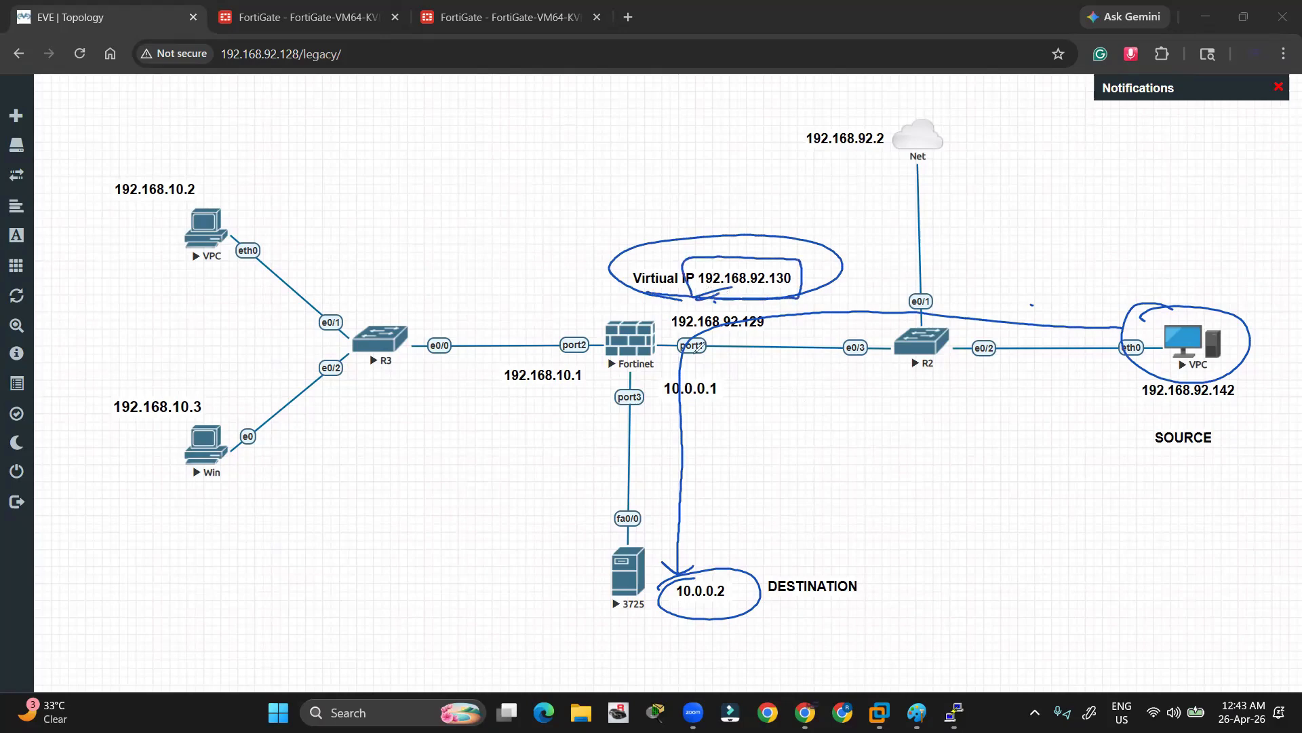
{"action": "left_click_drag", "start_coordinate": [620, 546], "coordinate": [692, 534]}
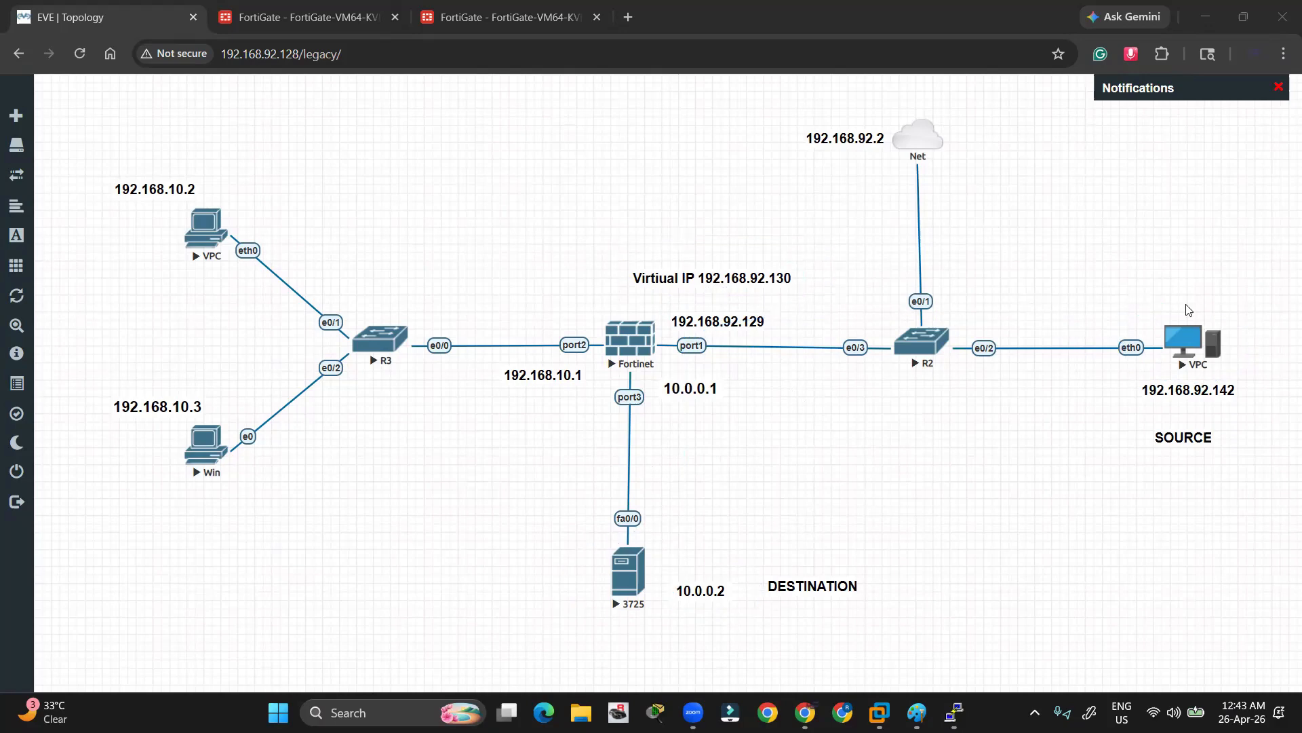
{"action": "key", "text": "alt+Tab"}
{"action": "key", "text": "alt+Tab"}
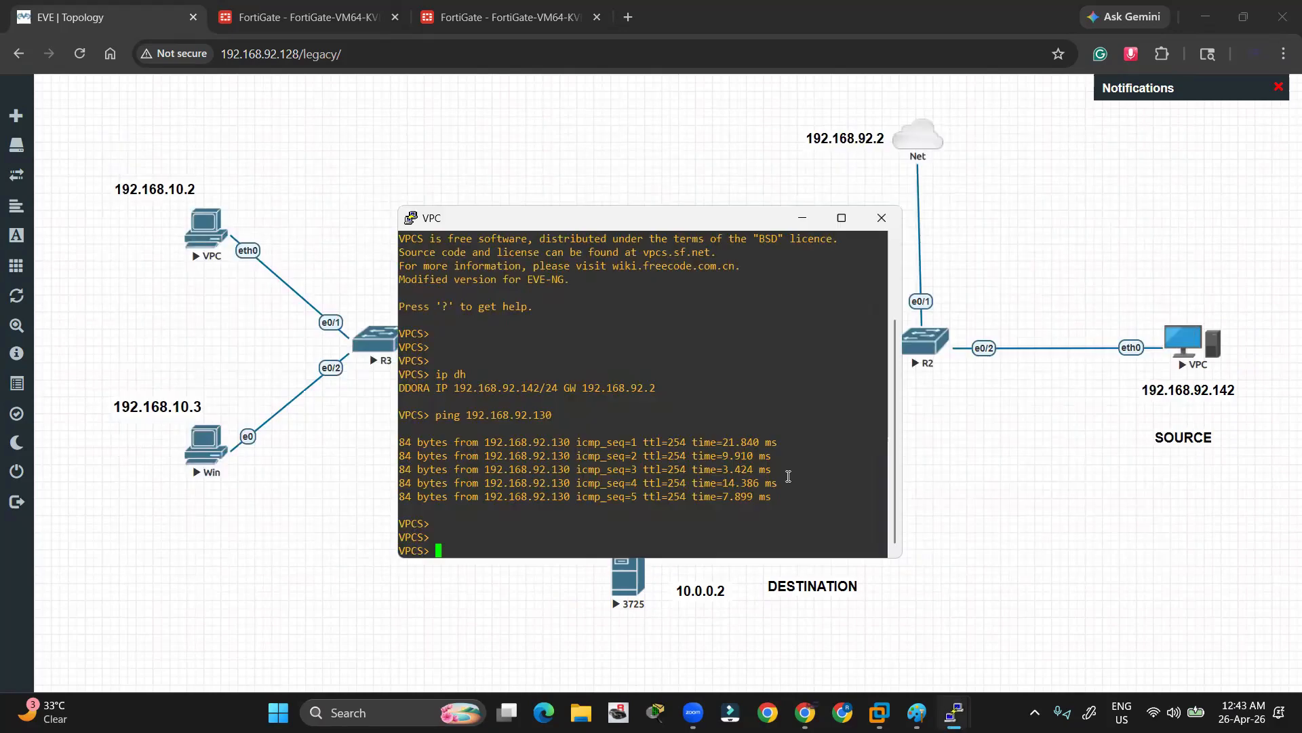
Start a continuous ping to 192.168.92.130 with -t from the VPC console
{"action": "key", "text": "Return"}
{"action": "key", "text": "Return"}
{"action": "key", "text": "Return"}
{"action": "type", "text": "ping"}
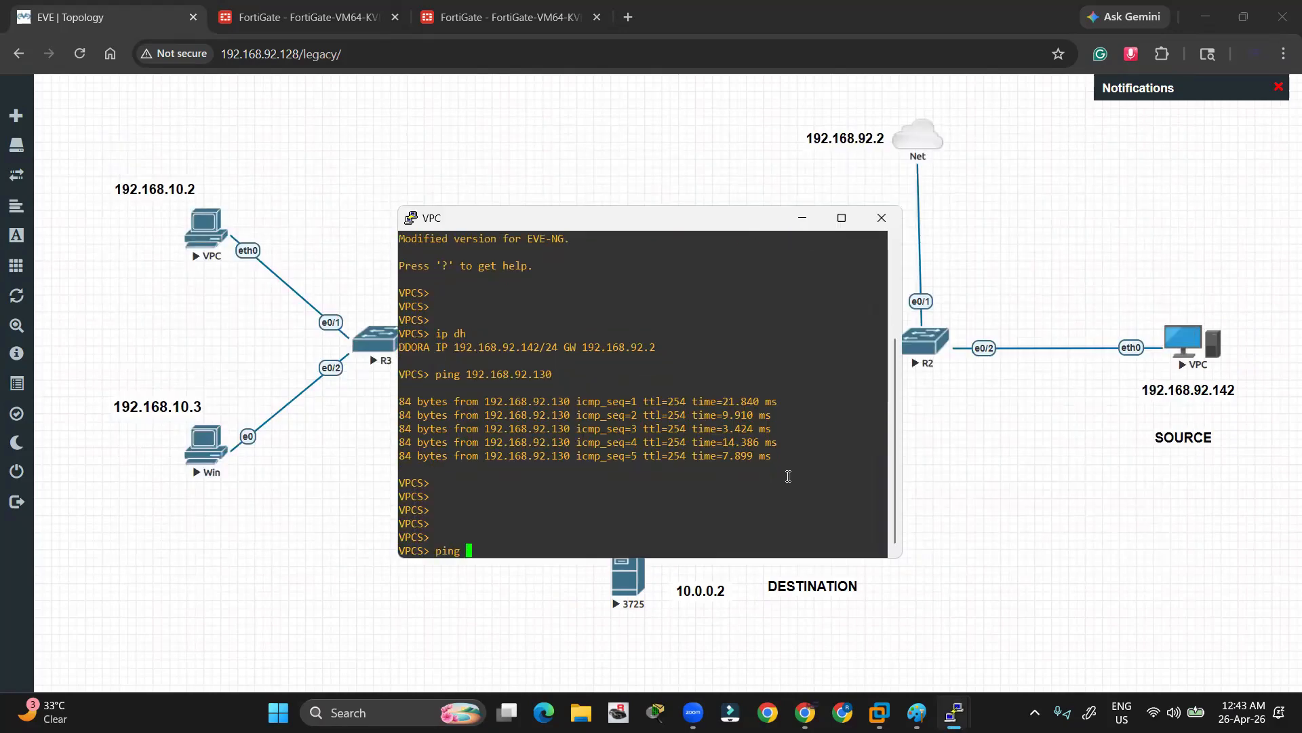
{"action": "right_click", "coordinate": [788, 476]}
{"action": "type", "text": "-t"}
{"action": "key", "text": "Return"}
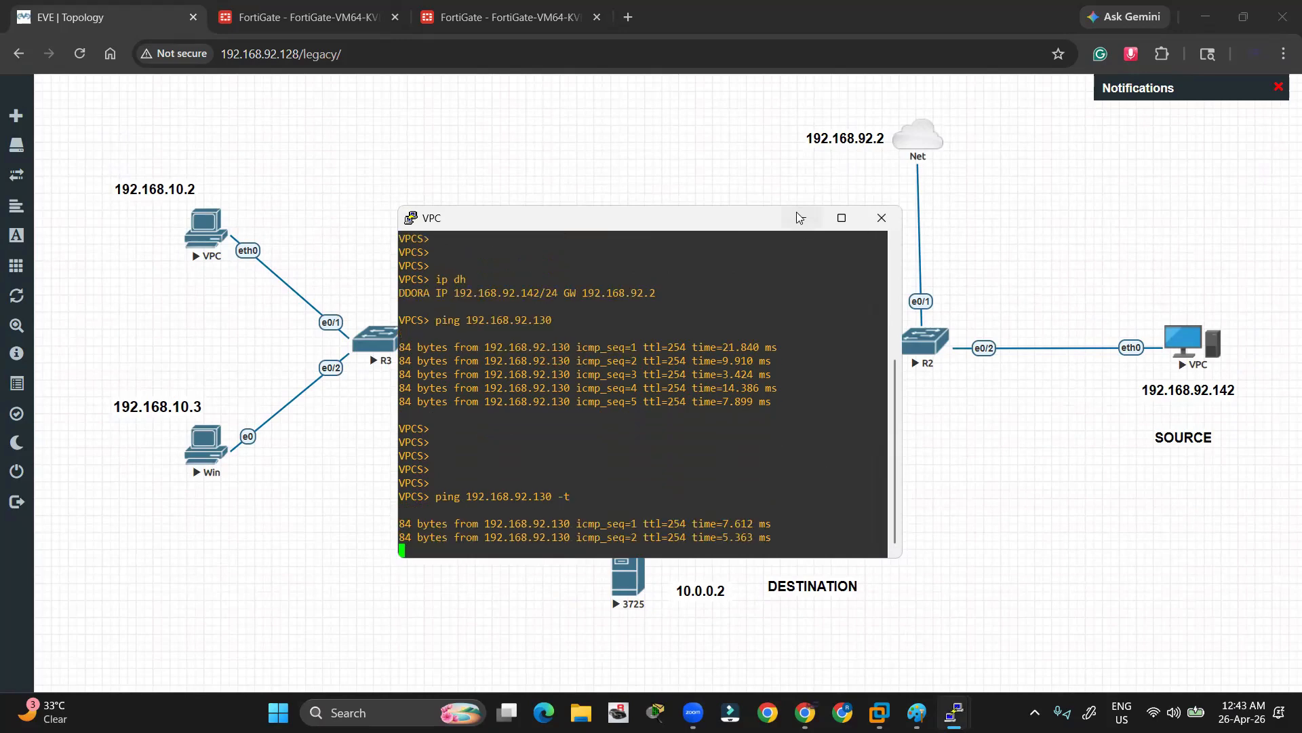
Minimize the VPC console and switch to the 3725 router console
{"action": "left_click", "coordinate": [801, 218]}
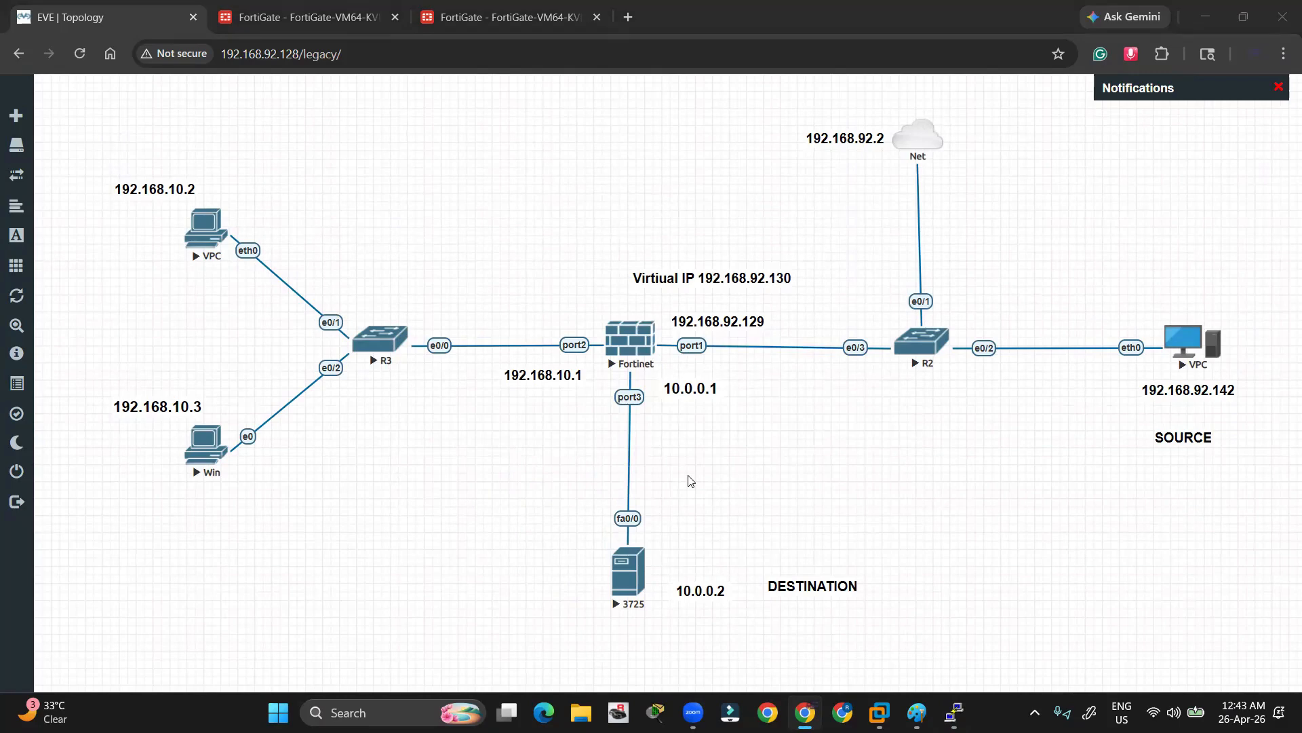
{"action": "key", "text": "alt+Tab"}
{"action": "key", "text": "Tab"}
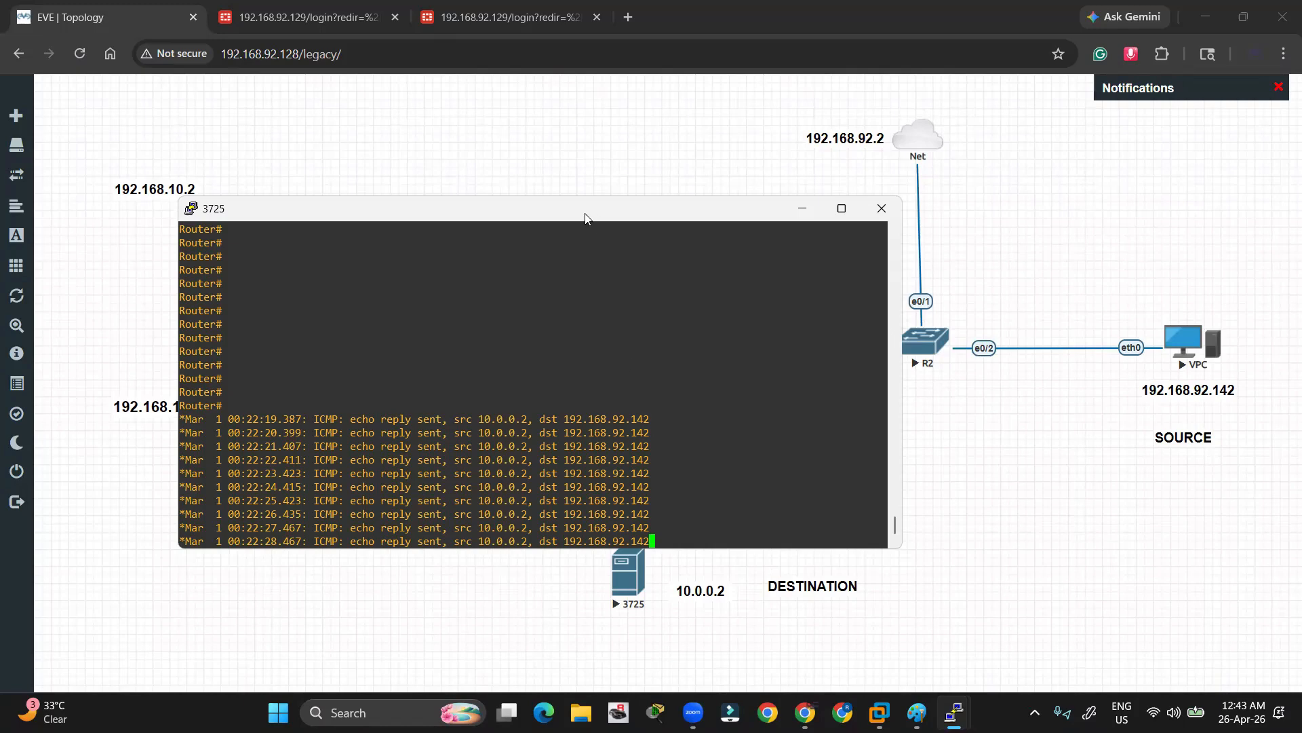
Reposition the 3725 console and mark 192.168.92.142 and 10.0.0.2 in the echo reply lines
{"action": "left_click_drag", "start_coordinate": [585, 217], "coordinate": [546, 196]}
{"action": "left_click_drag", "start_coordinate": [614, 372], "coordinate": [529, 374]}
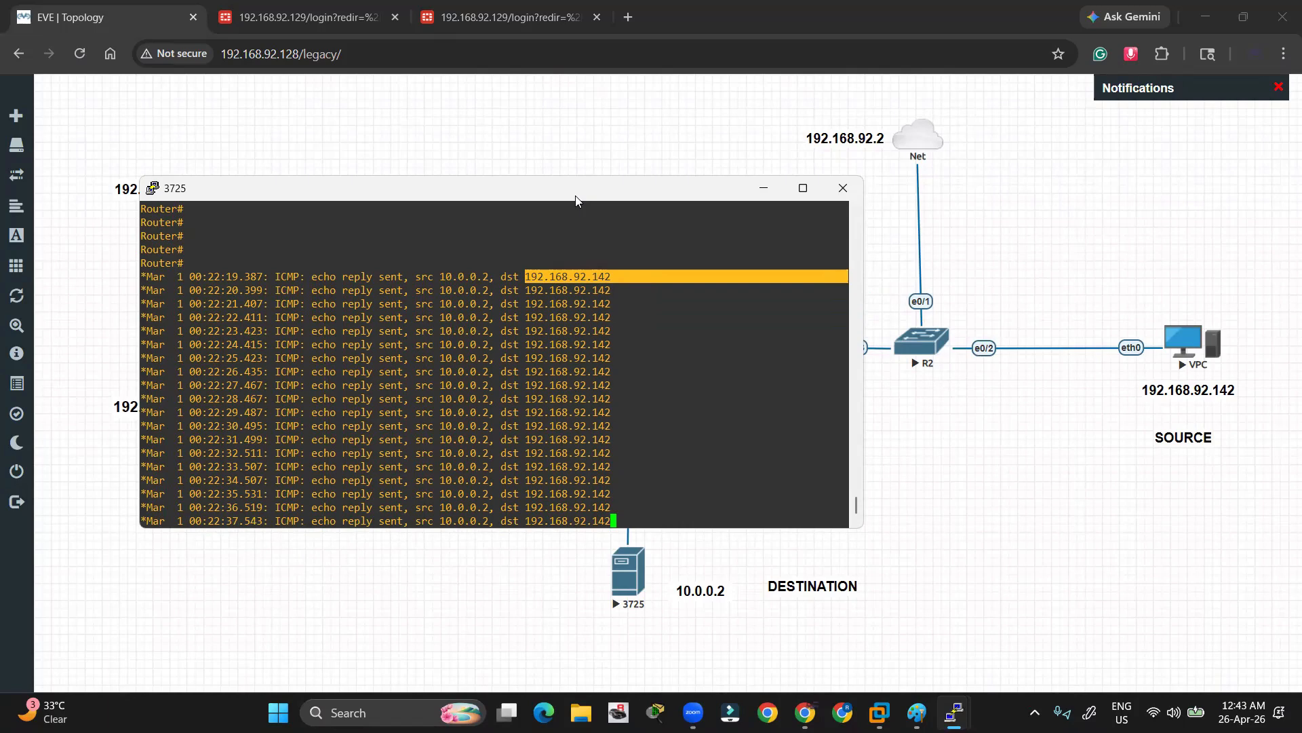
{"action": "left_click_drag", "start_coordinate": [576, 196], "coordinate": [1000, 214]}
{"action": "left_click_drag", "start_coordinate": [915, 257], "coordinate": [861, 258]}
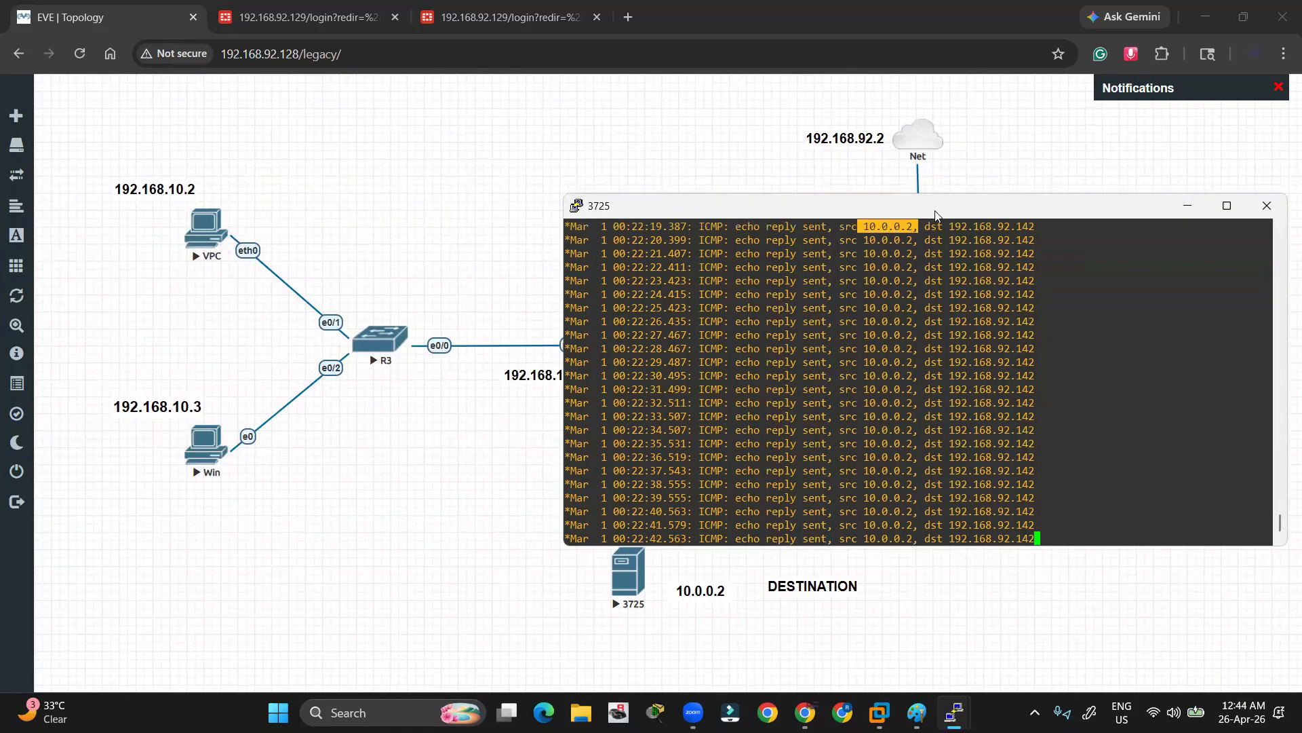
{"action": "left_click_drag", "start_coordinate": [951, 209], "coordinate": [730, 370]}
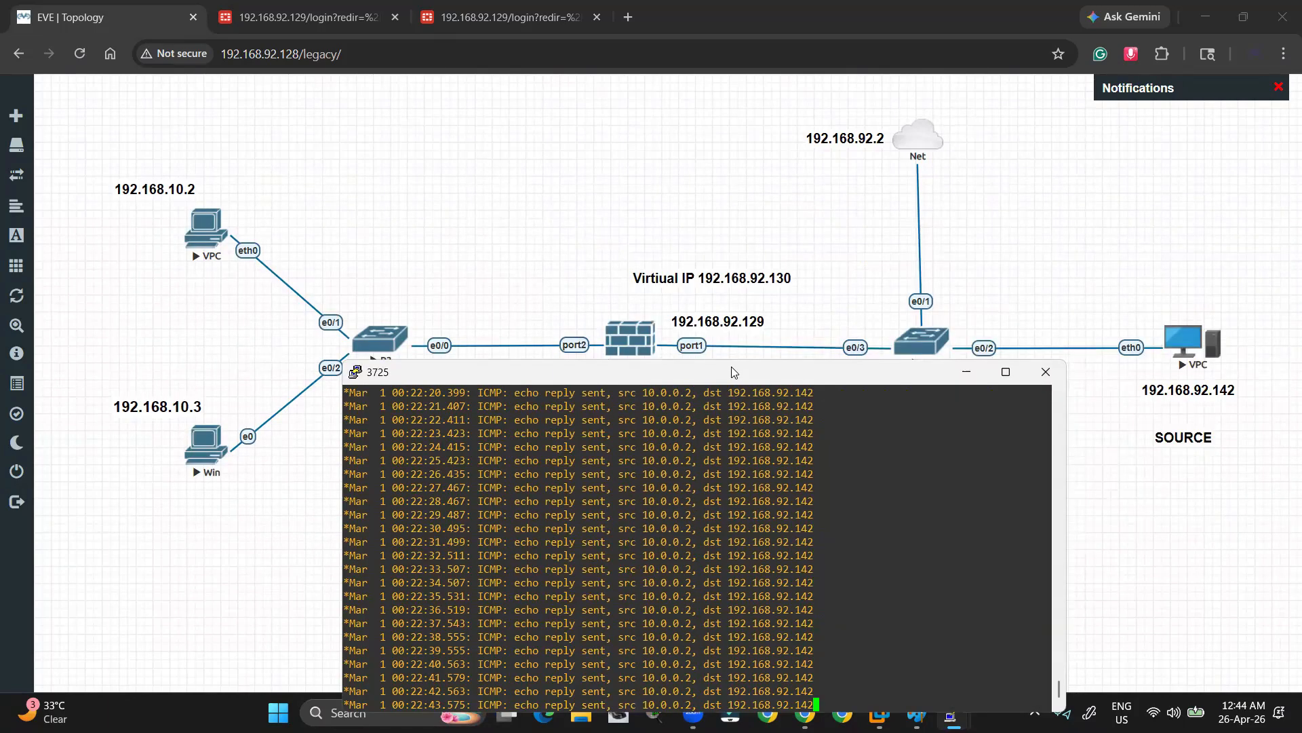
Annotate the path from the source VPC through the Virtual IP to the replies from 10.0.0.2
{"action": "key", "text": "alt+Tab"}
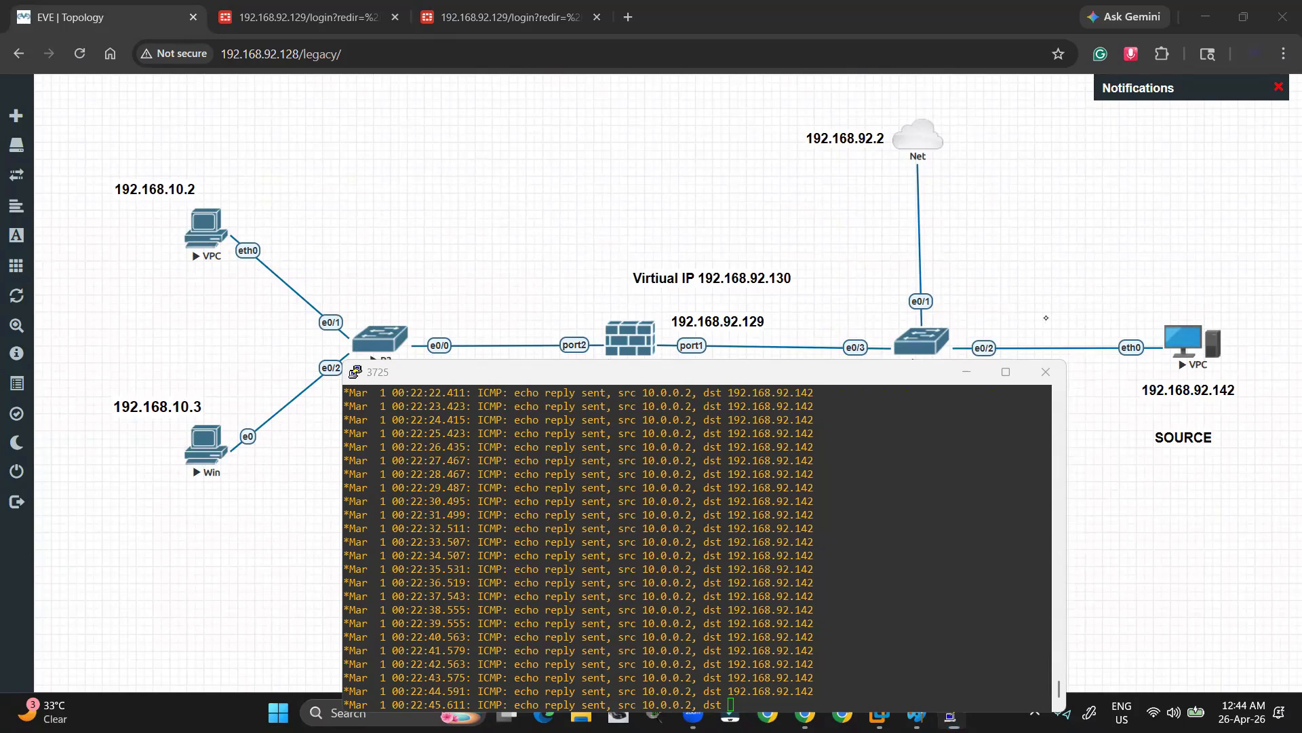
{"action": "mouse_move", "coordinate": [1138, 327]}
{"action": "left_mouse_down"}
{"action": "mouse_move", "coordinate": [1128, 338]}
{"action": "mouse_move", "coordinate": [1164, 310]}
{"action": "mouse_move", "coordinate": [1103, 256]}
{"action": "mouse_move", "coordinate": [795, 265]}
{"action": "mouse_move", "coordinate": [812, 274]}
{"action": "left_mouse_up"}
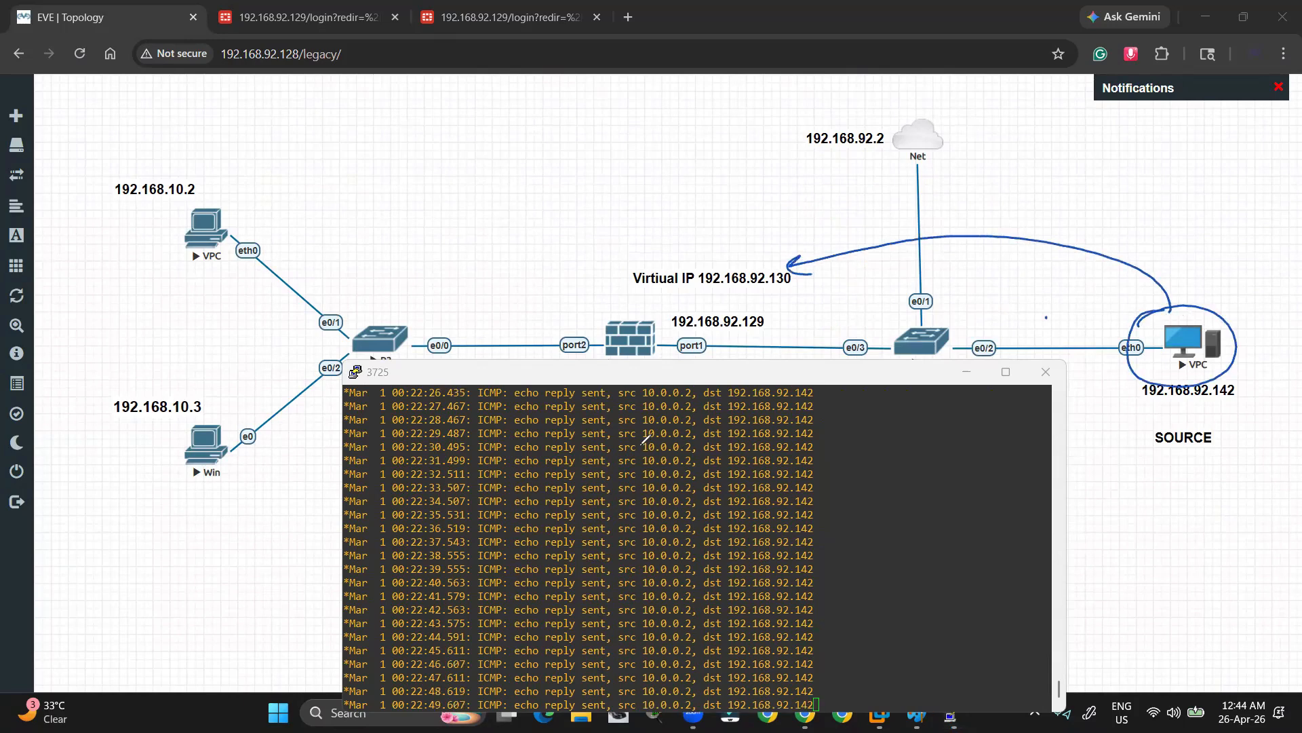
{"action": "left_click_drag", "start_coordinate": [647, 442], "coordinate": [648, 440]}
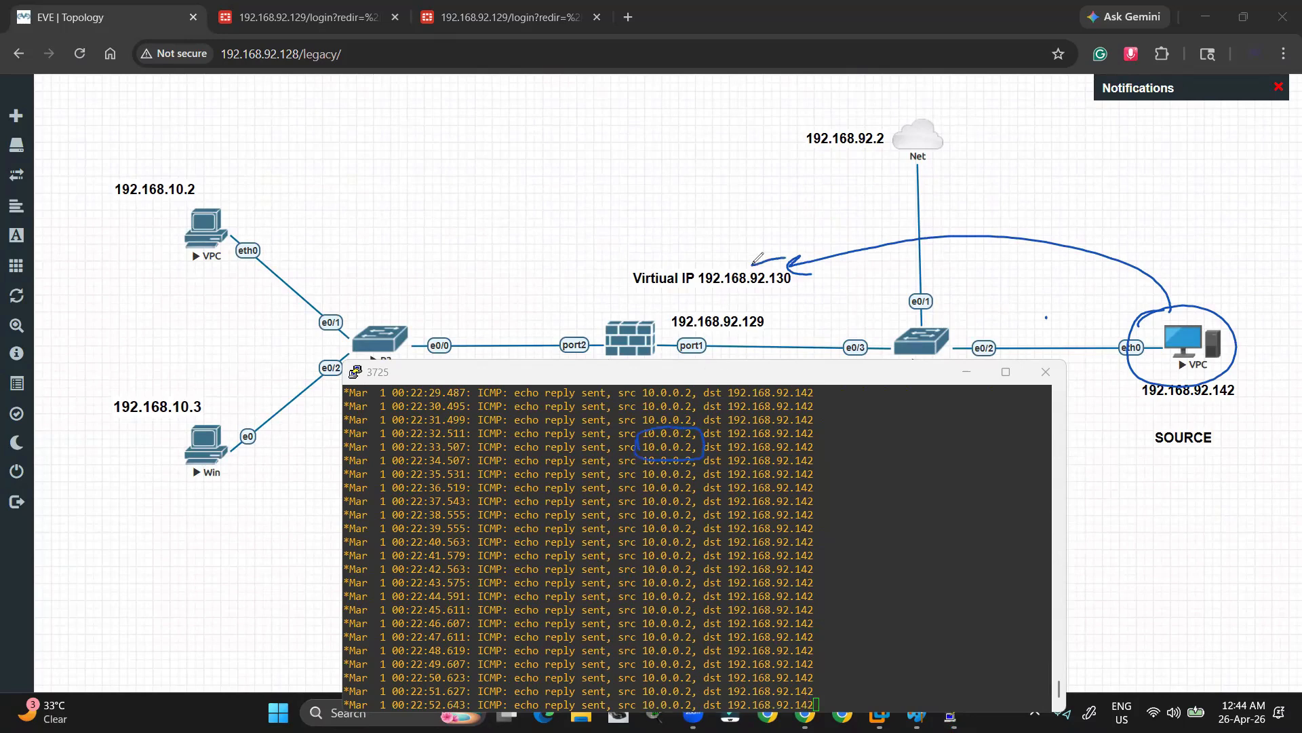
{"action": "left_click_drag", "start_coordinate": [799, 258], "coordinate": [774, 391]}
{"action": "left_click_drag", "start_coordinate": [702, 426], "coordinate": [710, 429]}
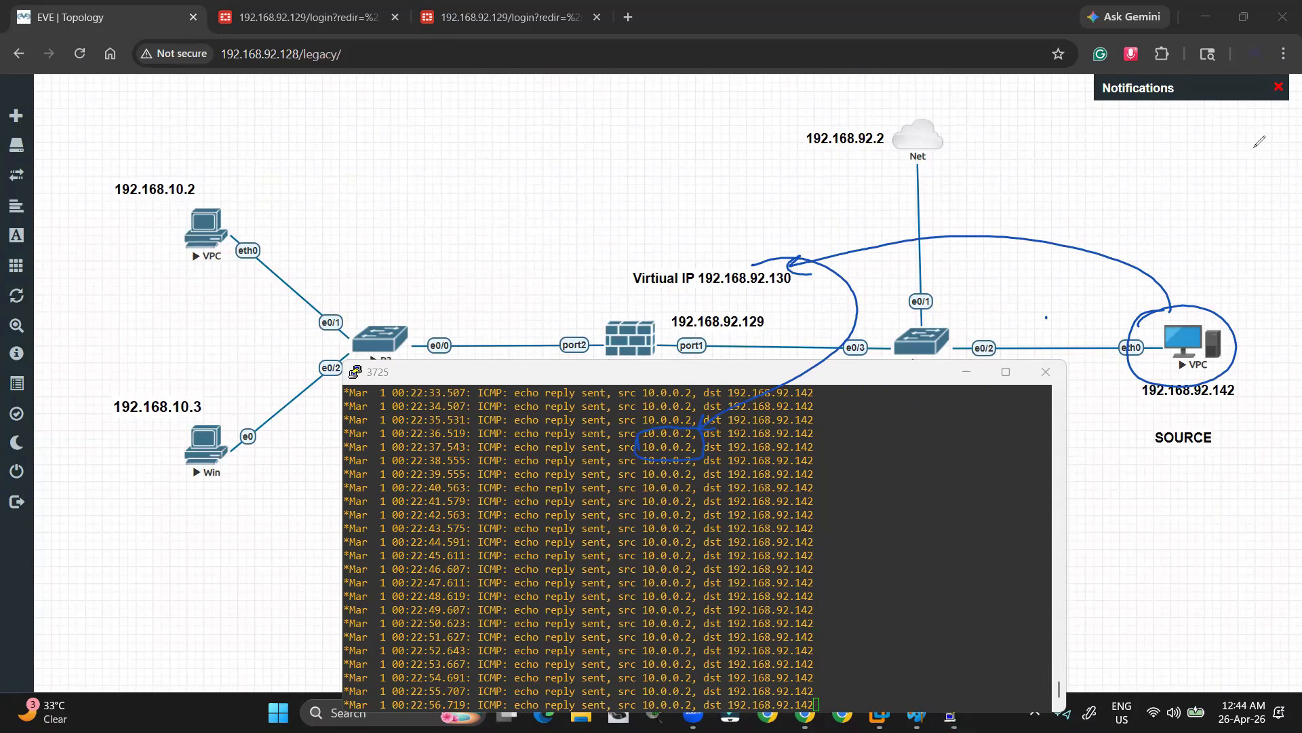
Keep the 3725 console session open, clear the annotations, and switch windows
{"action": "left_click", "coordinate": [1045, 371]}
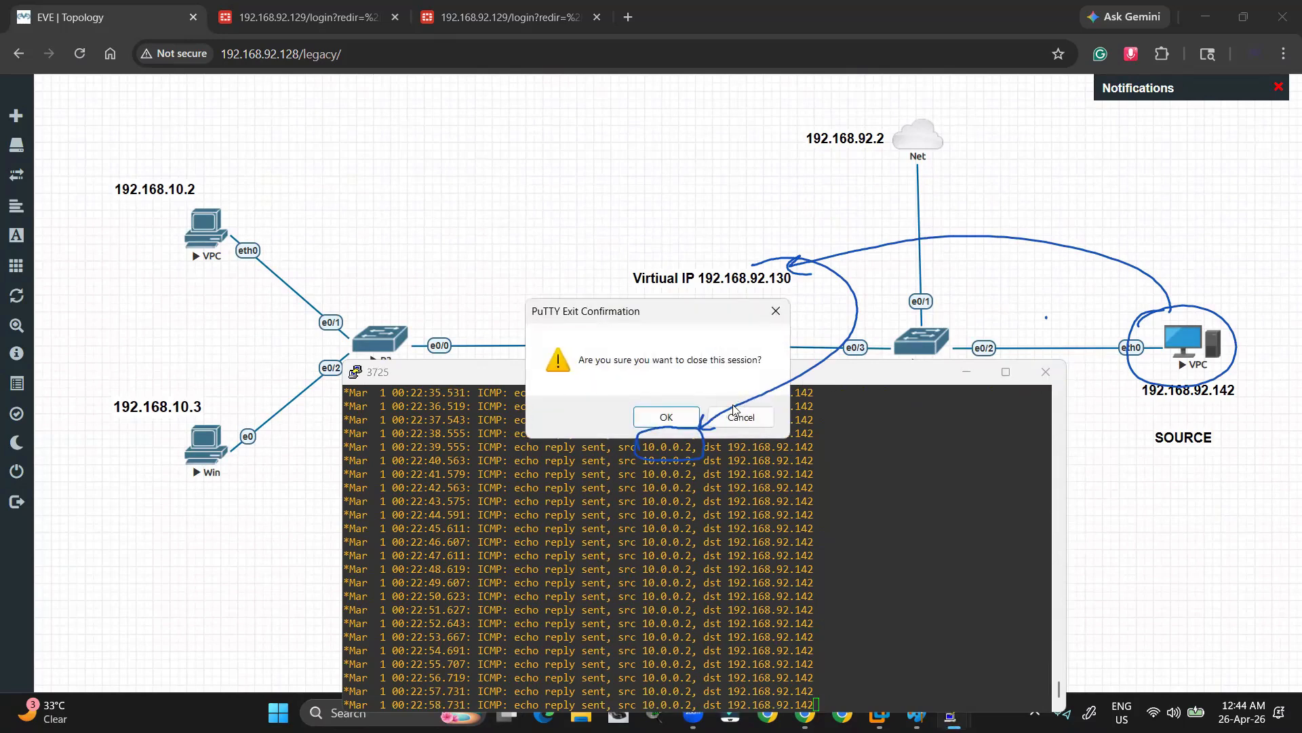
{"action": "left_click", "coordinate": [735, 413]}
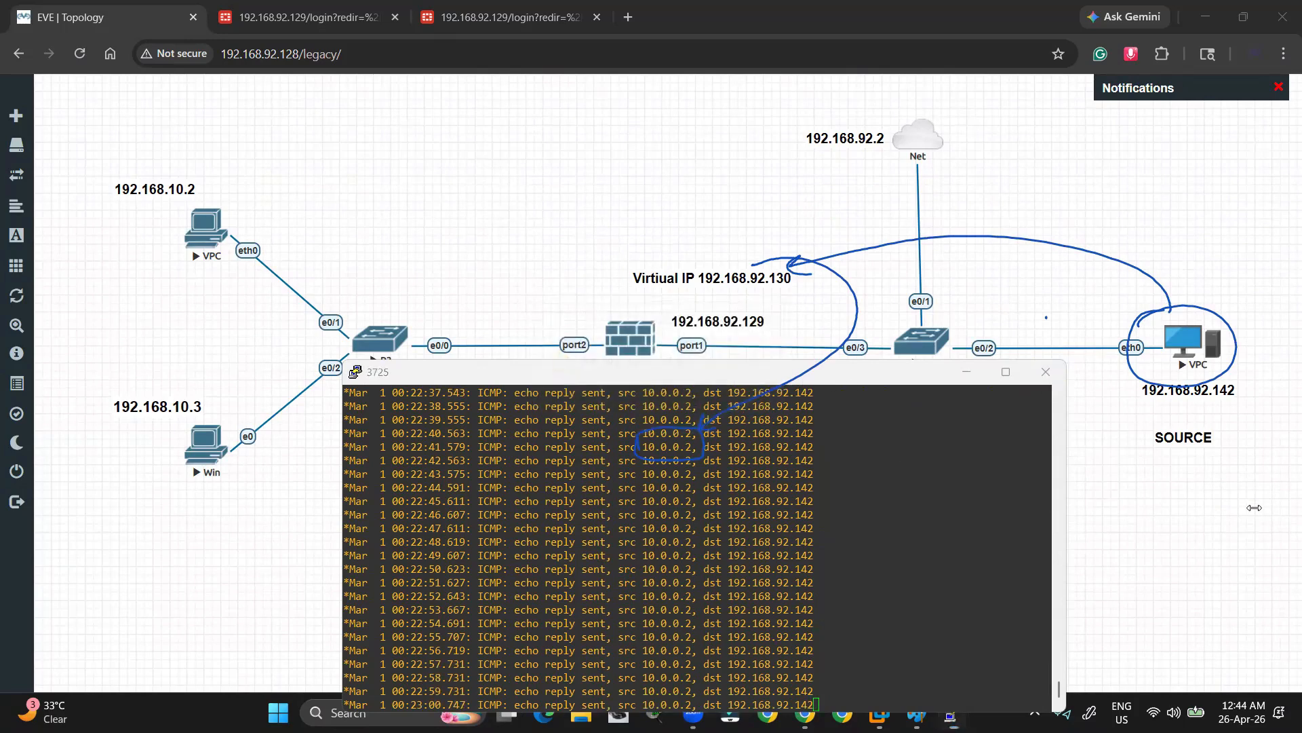
{"action": "left_click", "coordinate": [721, 275]}
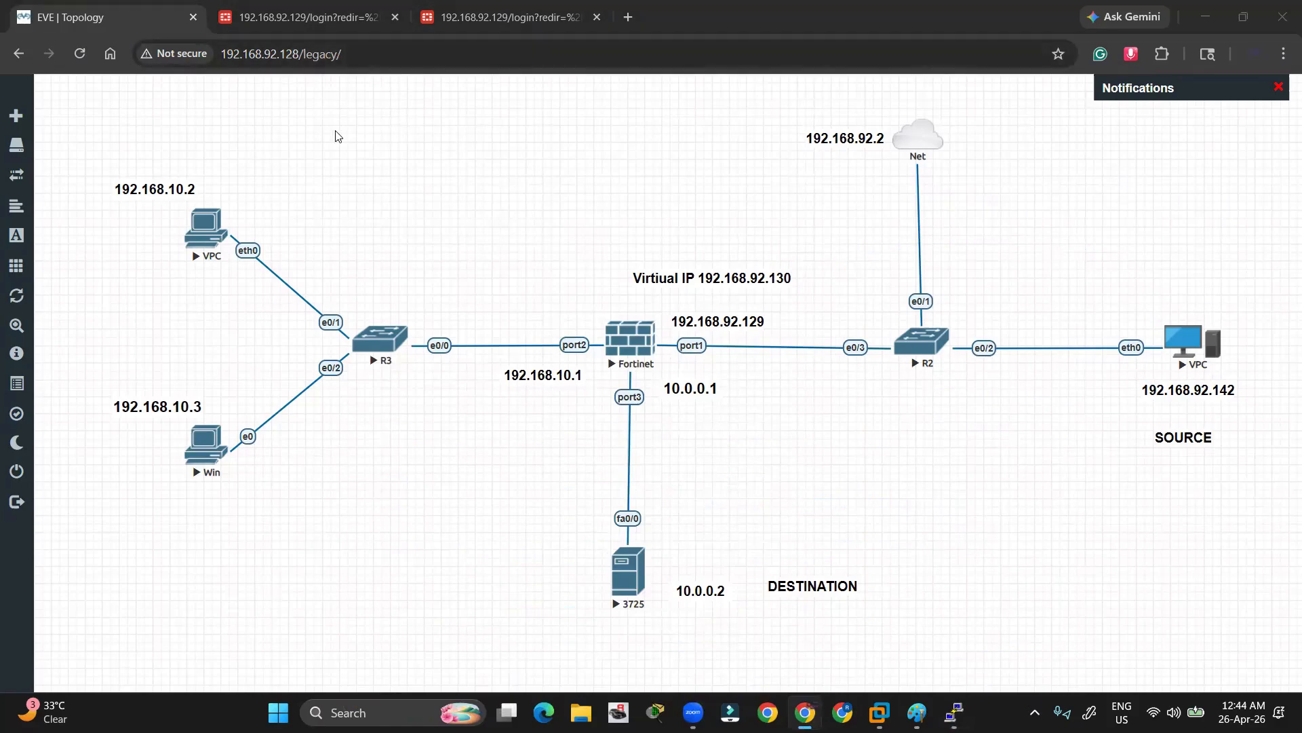
{"action": "key", "text": "alt+Tab"}
{"action": "key", "text": "alt+Tab"}
{"action": "key", "text": "alt+Tab"}
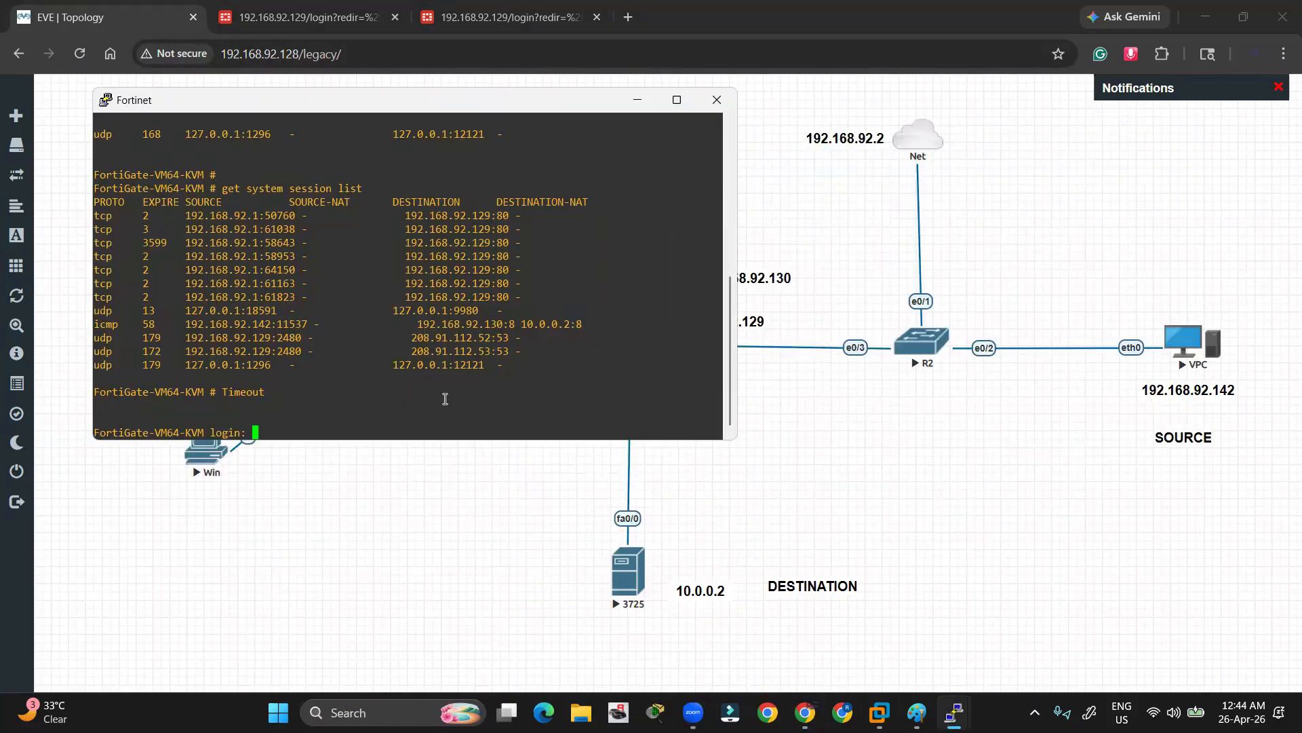
Log in to the FortiGate as admin and run 'get system session list'
{"action": "type", "text": "admin"}
{"action": "key", "text": "Return"}
{"action": "key", "text": "Return"}
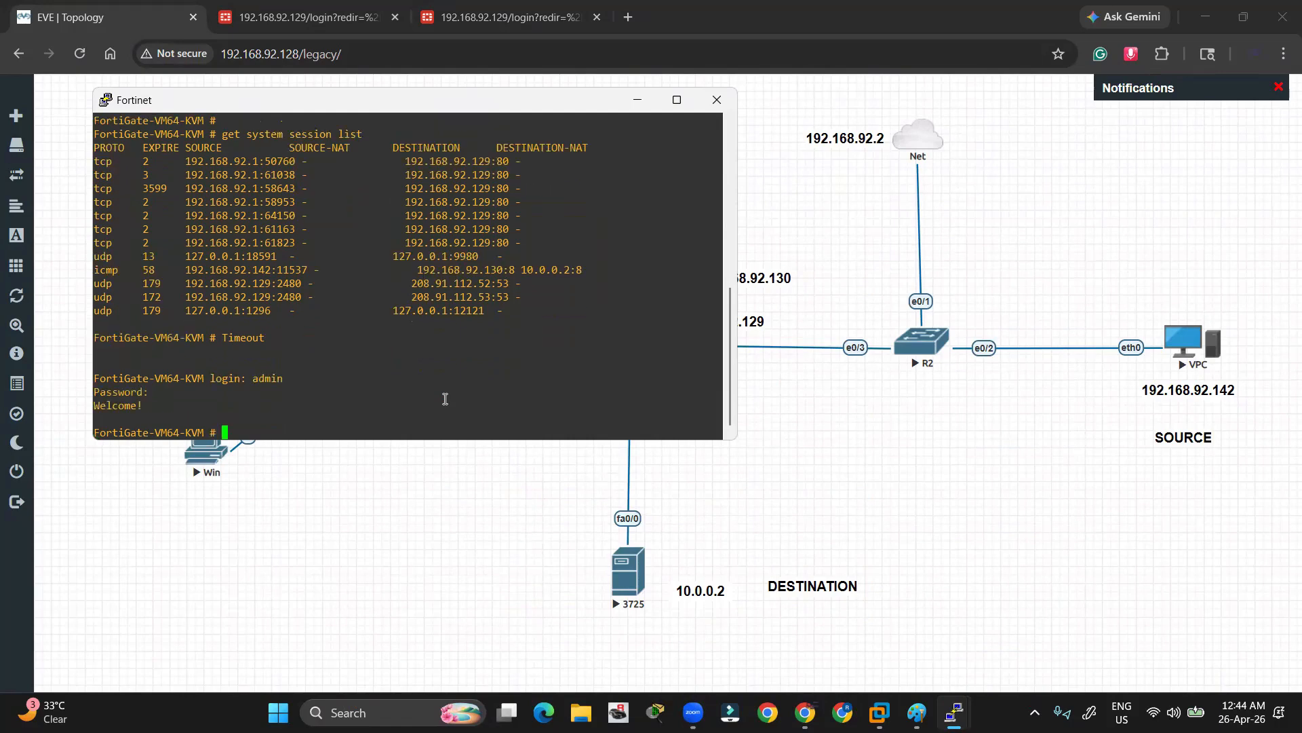
{"action": "key", "text": "Return"}
{"action": "key", "text": "Return"}
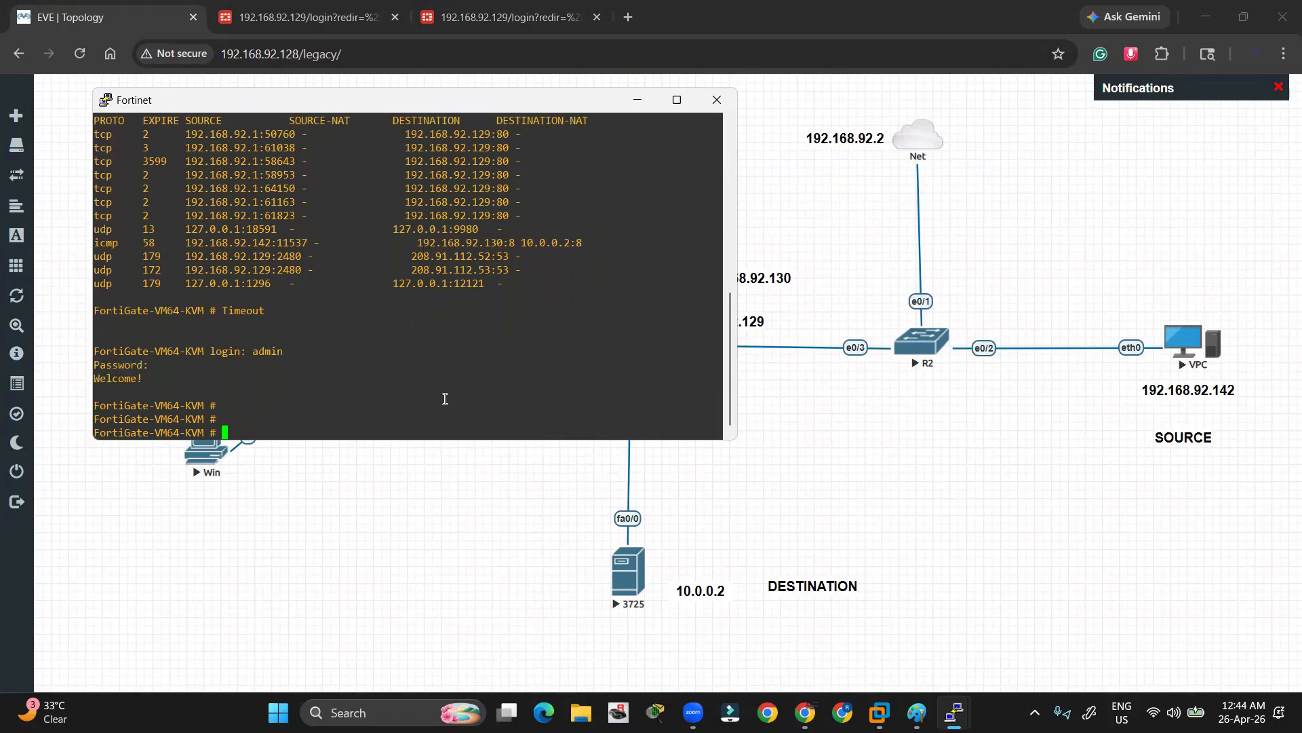
{"action": "type", "text": "get system session list"}
{"action": "key", "text": "Return"}
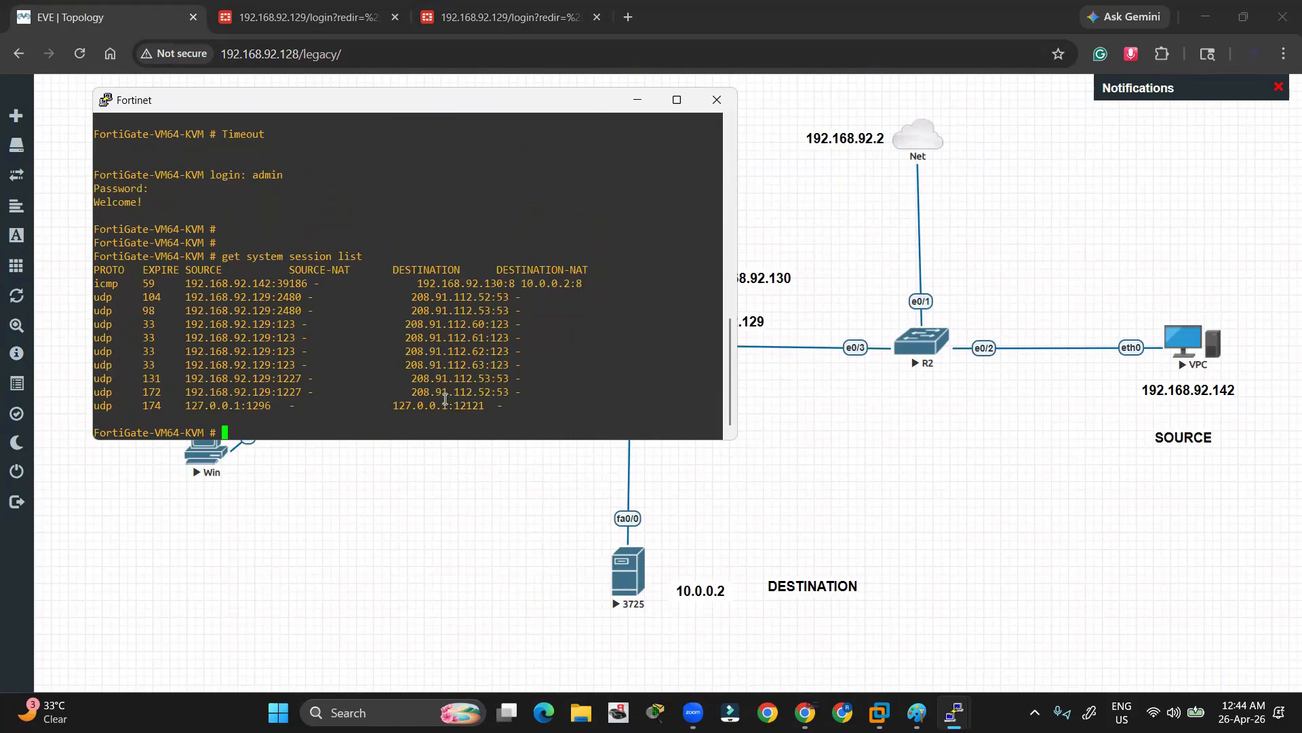
{"action": "key", "text": "Return"}
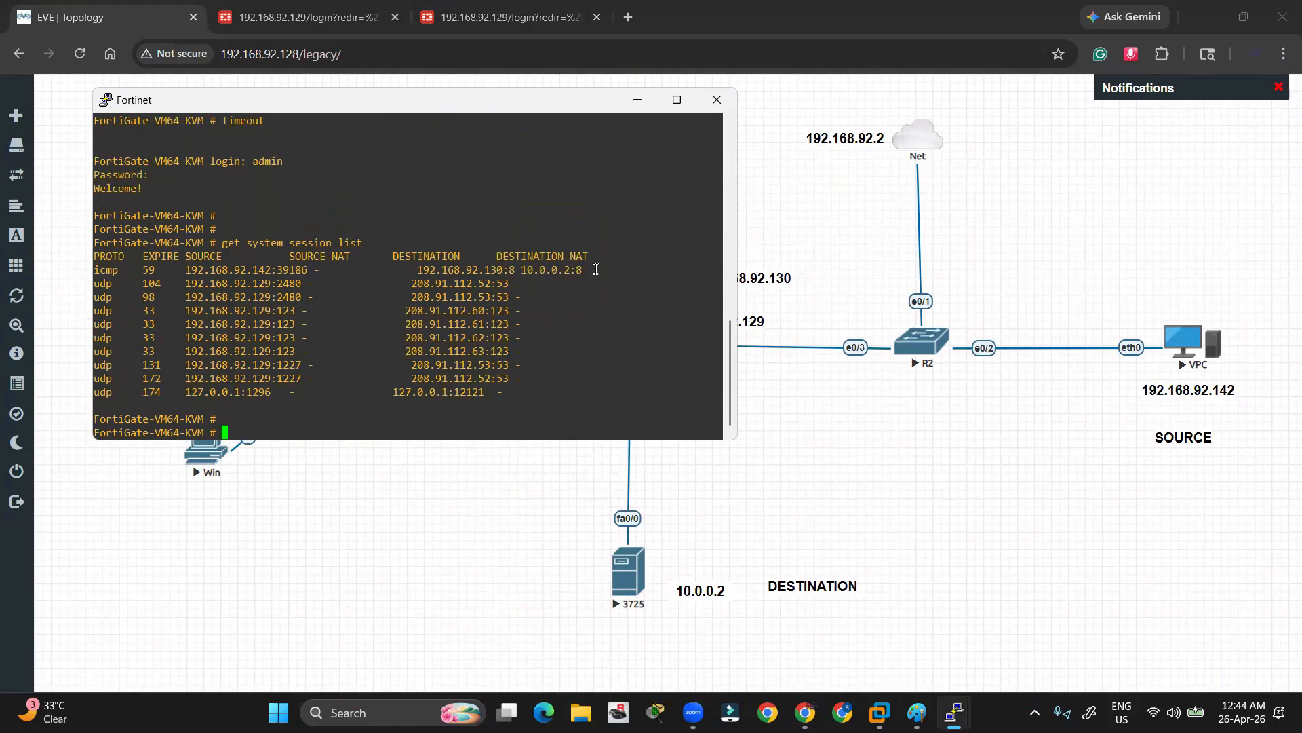
Mark destination 192.168.92.130, translated 10.0.0.2, and source 192.168.92.142 in the icmp session row
{"action": "left_click_drag", "start_coordinate": [595, 269], "coordinate": [579, 269]}
{"action": "left_click", "coordinate": [518, 257]}
{"action": "left_click_drag", "start_coordinate": [500, 269], "coordinate": [422, 272]}
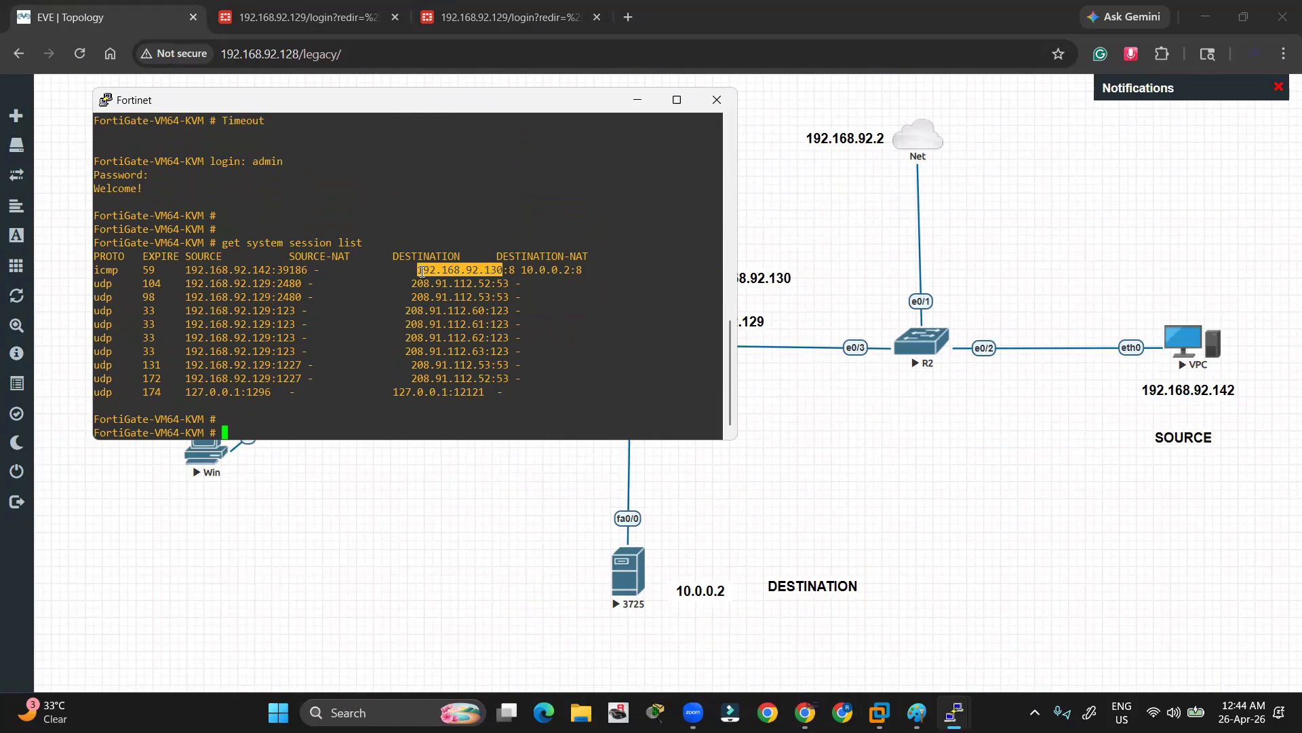
{"action": "left_click_drag", "start_coordinate": [522, 270], "coordinate": [568, 268]}
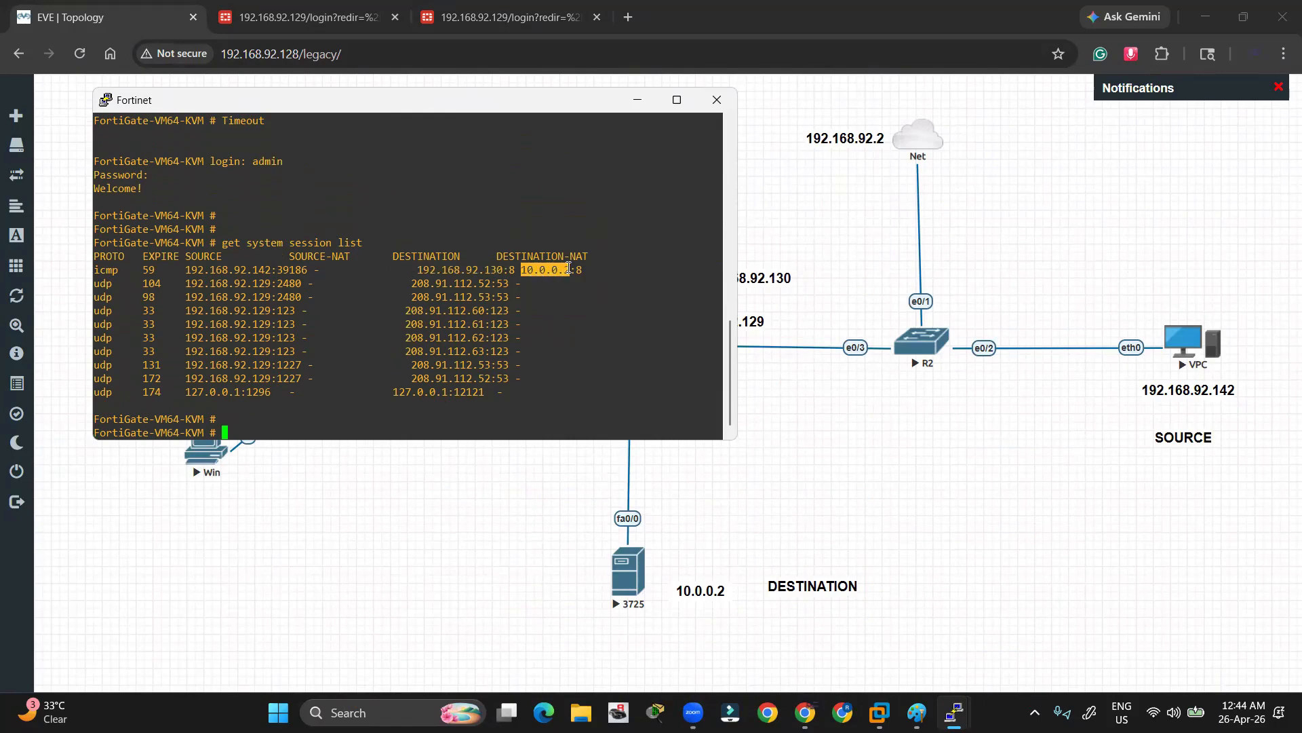
{"action": "left_click_drag", "start_coordinate": [187, 271], "coordinate": [274, 269]}
{"action": "left_click", "coordinate": [422, 353]}
Re-highlight the icmp row's addresses and the DESTINATION-NAT heading, then minimize the FortiGate console
{"action": "key", "text": "Up"}
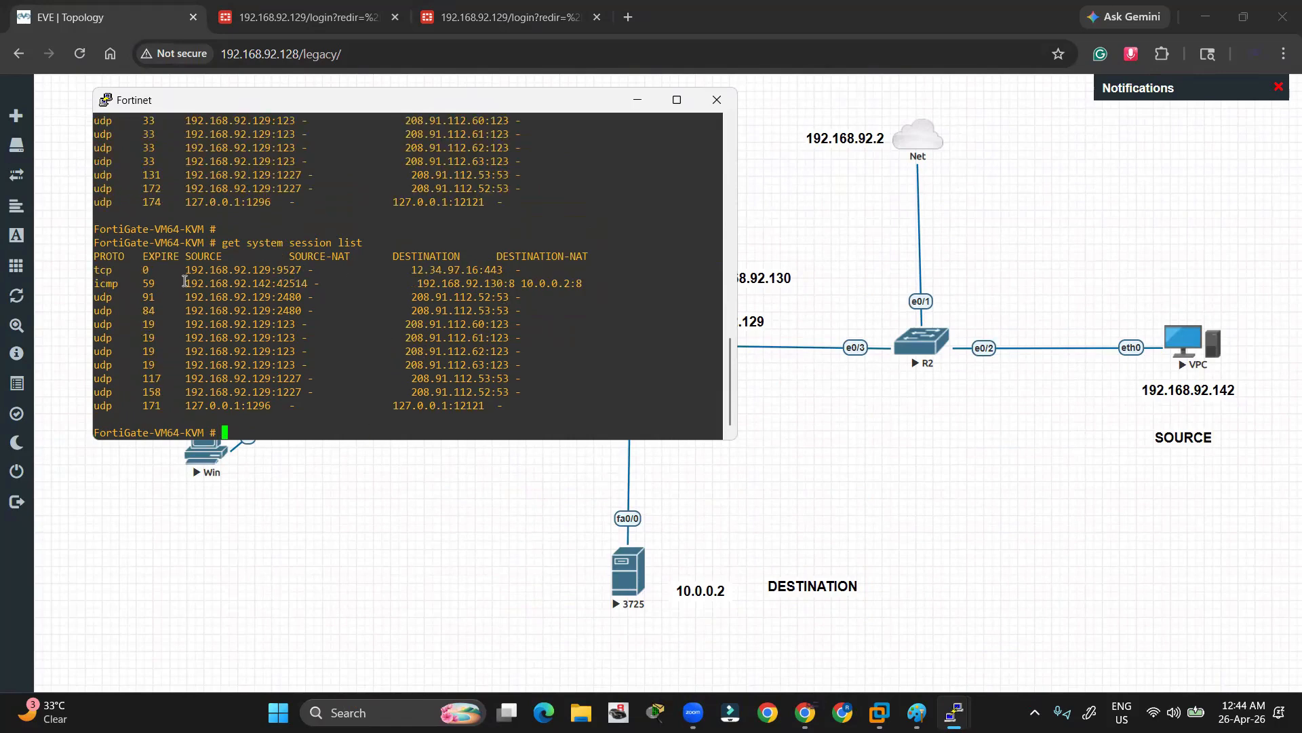
{"action": "left_click_drag", "start_coordinate": [184, 281], "coordinate": [593, 283]}
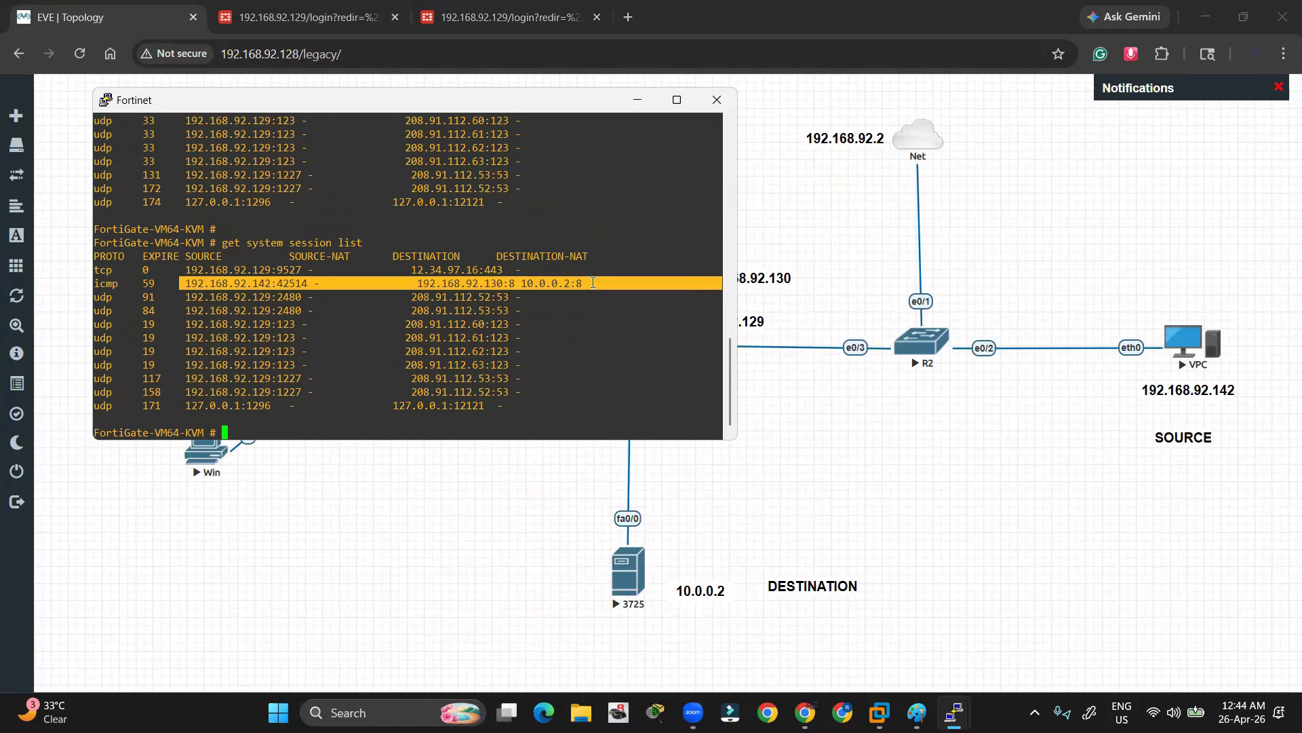
{"action": "left_click", "coordinate": [594, 283]}
{"action": "left_click_drag", "start_coordinate": [270, 281], "coordinate": [185, 282]}
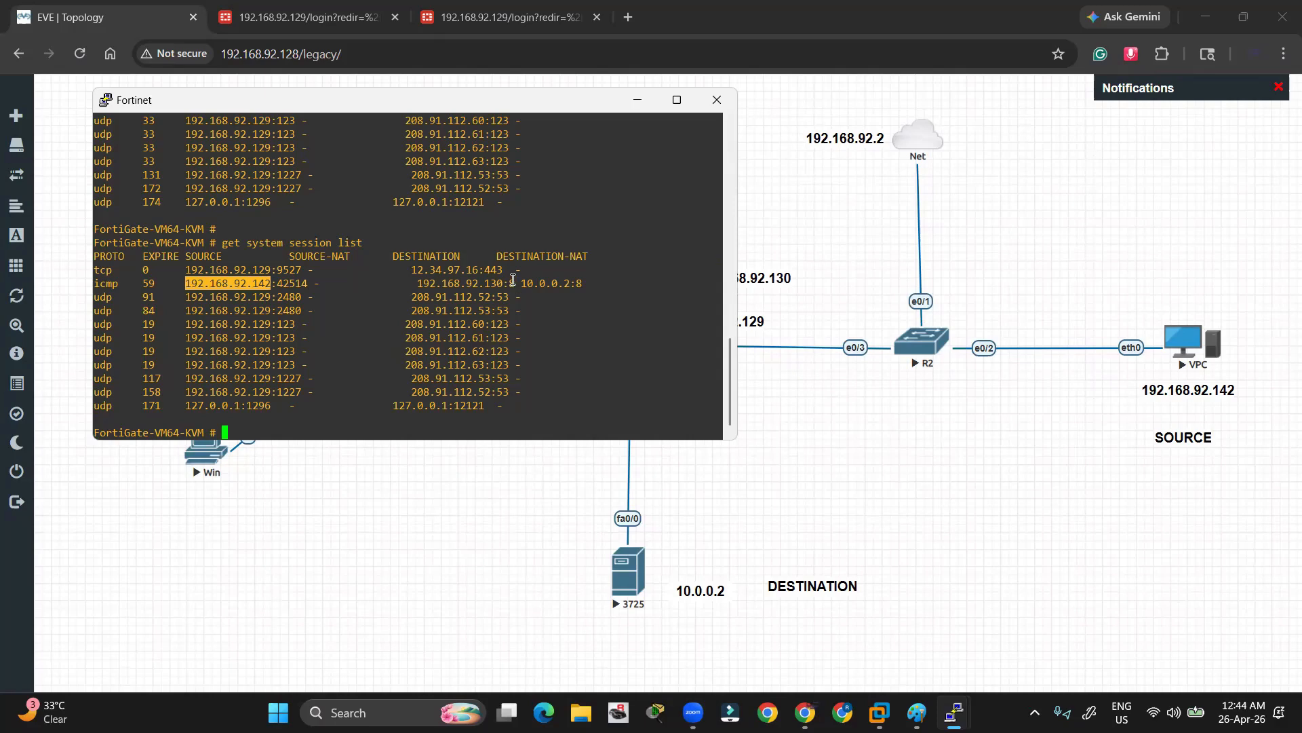
{"action": "left_click_drag", "start_coordinate": [518, 283], "coordinate": [576, 283]}
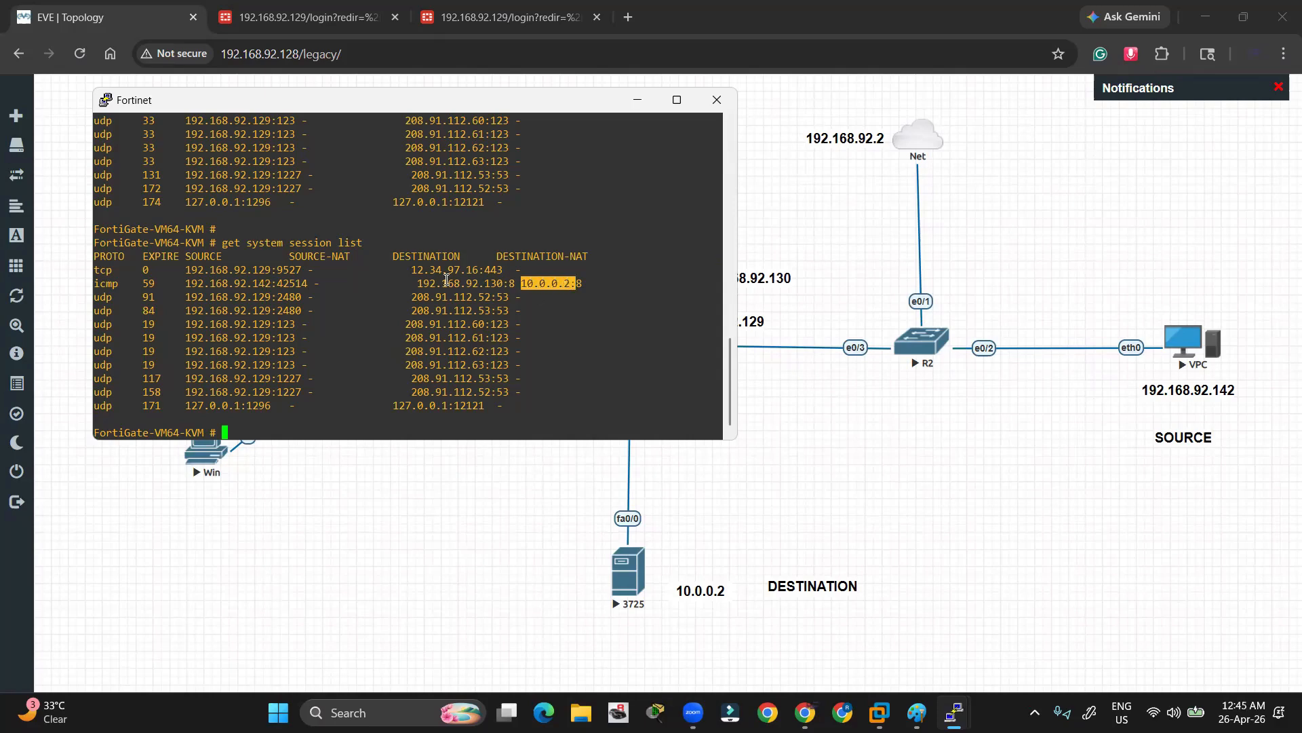
{"action": "left_click_drag", "start_coordinate": [414, 283], "coordinate": [502, 286]}
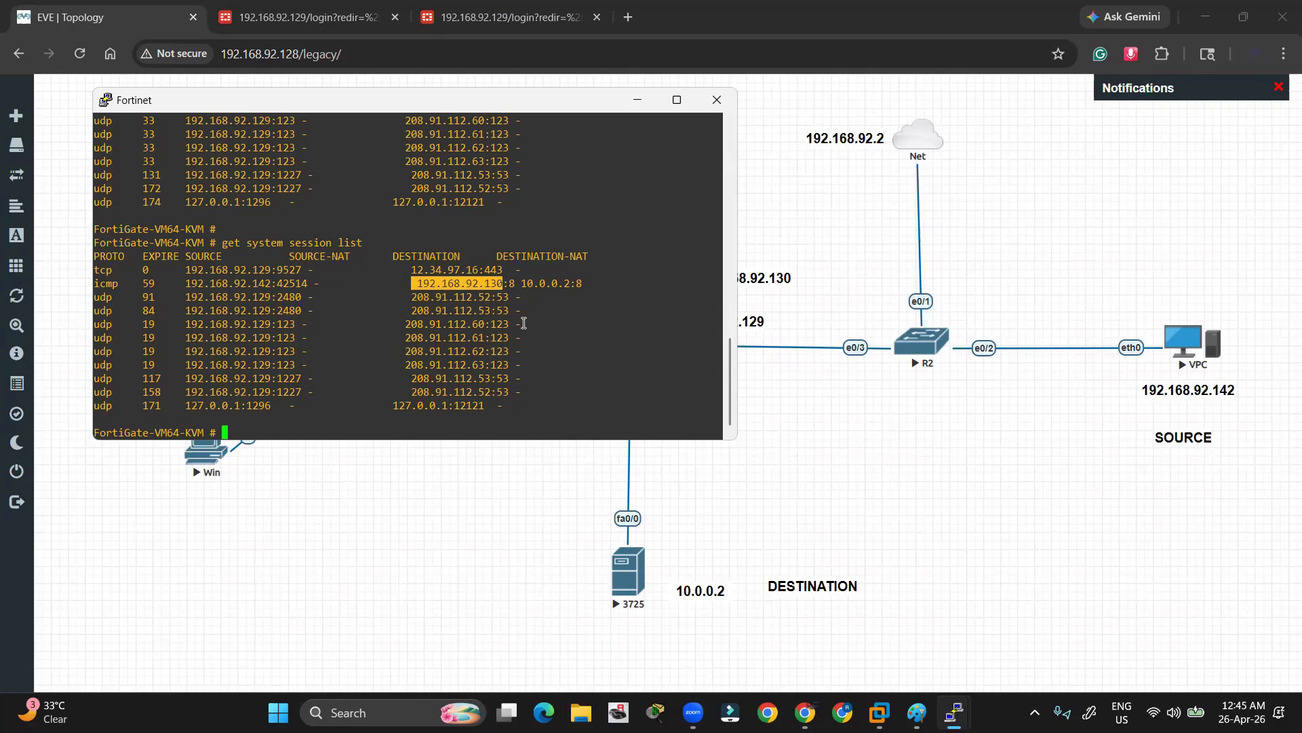
{"action": "left_click", "coordinate": [575, 289]}
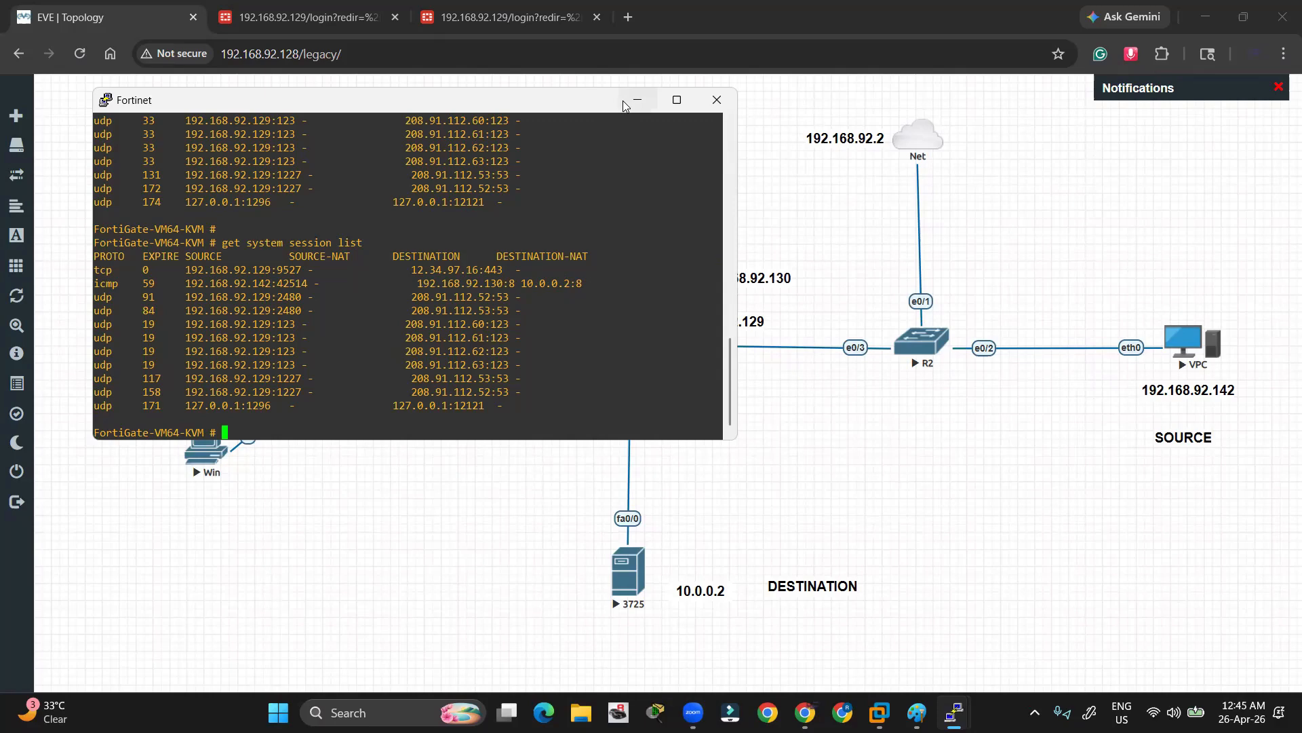
{"action": "left_click_drag", "start_coordinate": [603, 253], "coordinate": [493, 256]}
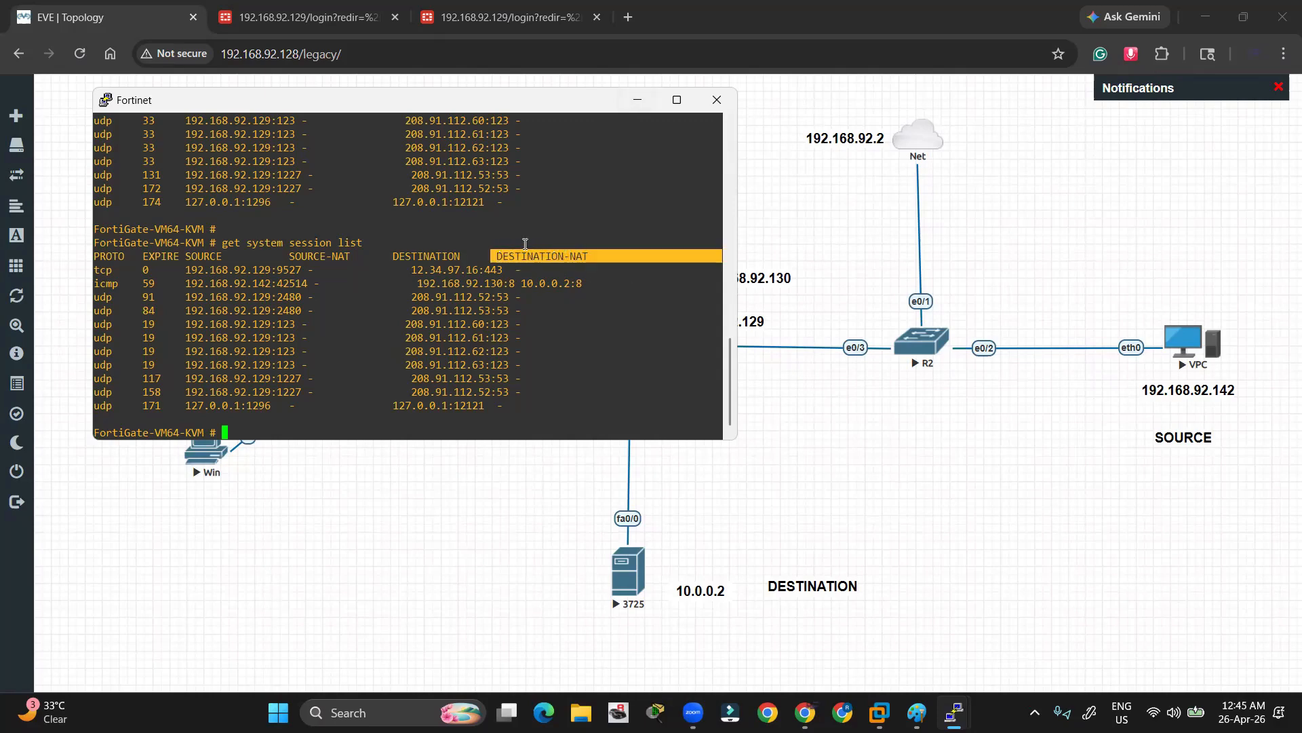
{"action": "left_click", "coordinate": [638, 100]}
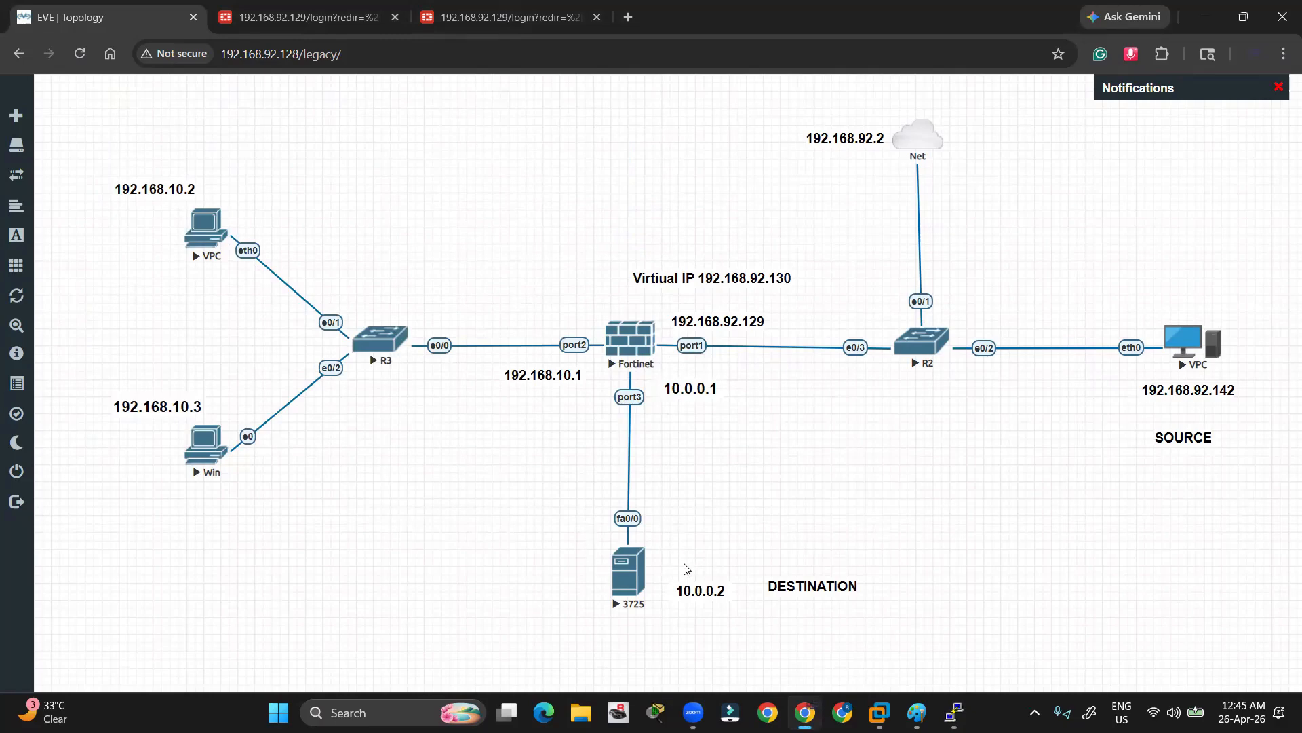
{"action": "left_click_drag", "start_coordinate": [568, 518], "coordinate": [681, 635]}
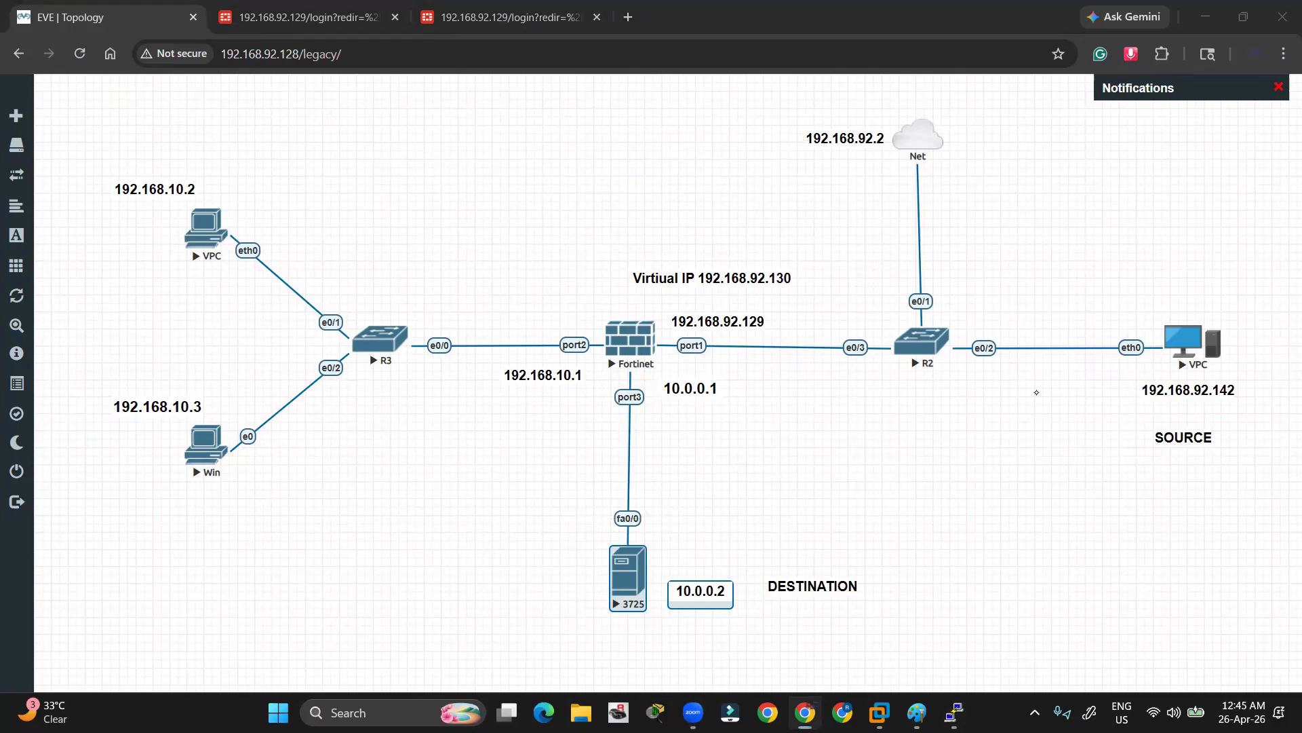
{"action": "mouse_move", "coordinate": [1102, 365]}
{"action": "left_mouse_down"}
{"action": "mouse_move", "coordinate": [735, 363]}
{"action": "mouse_move", "coordinate": [669, 475]}
{"action": "mouse_move", "coordinate": [668, 540]}
{"action": "left_mouse_up"}
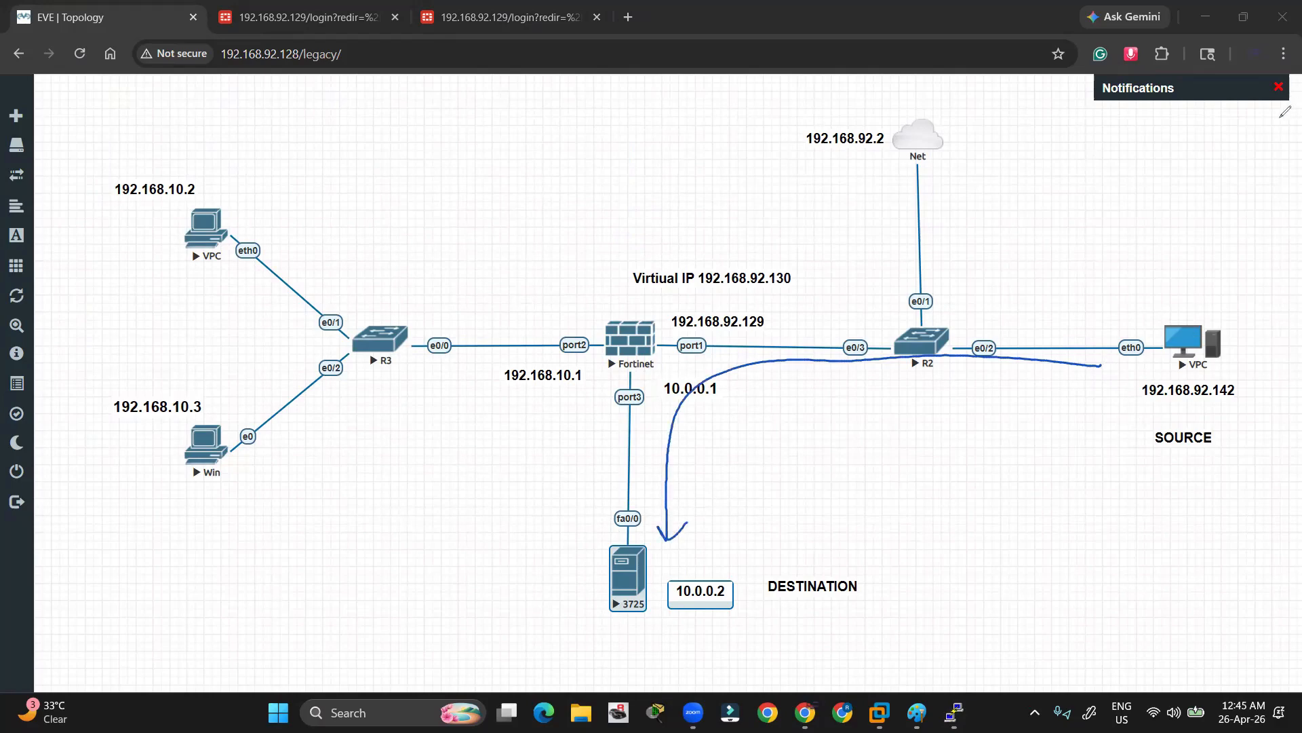
{"action": "left_click", "coordinate": [1201, 506]}
{"action": "left_click", "coordinate": [722, 508]}
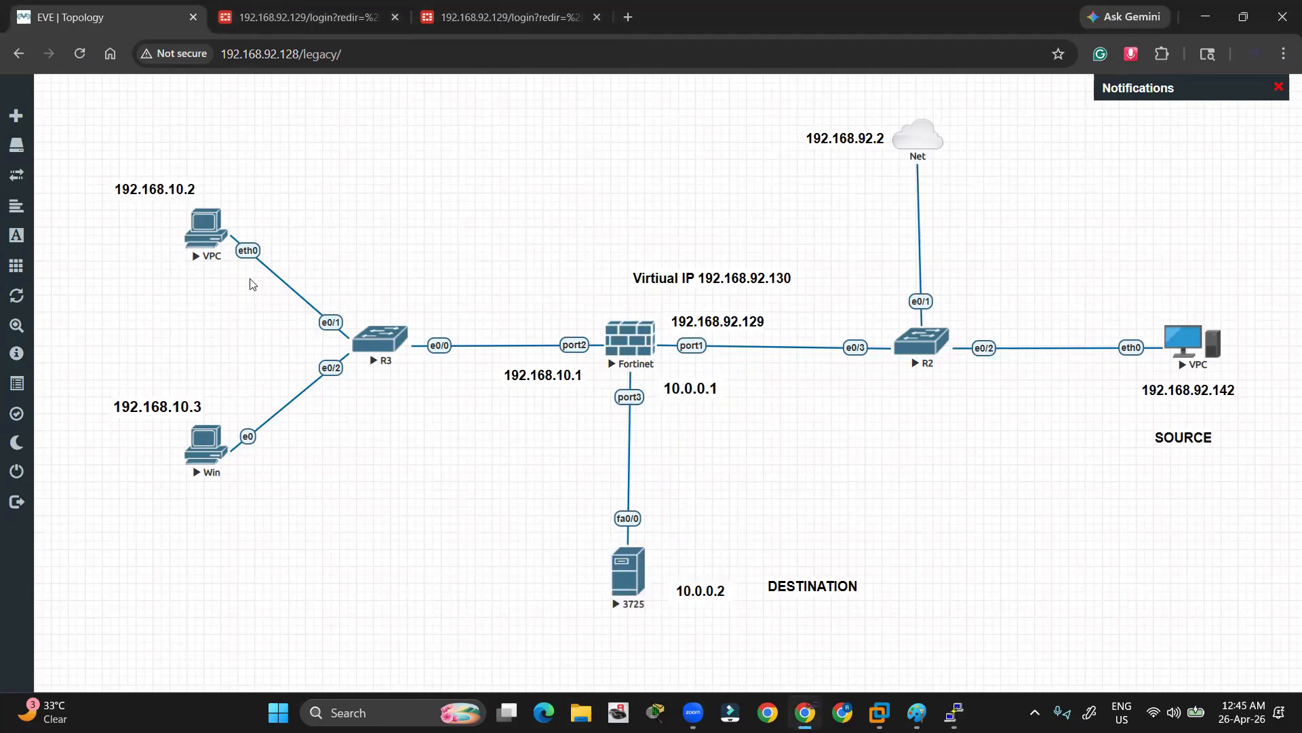